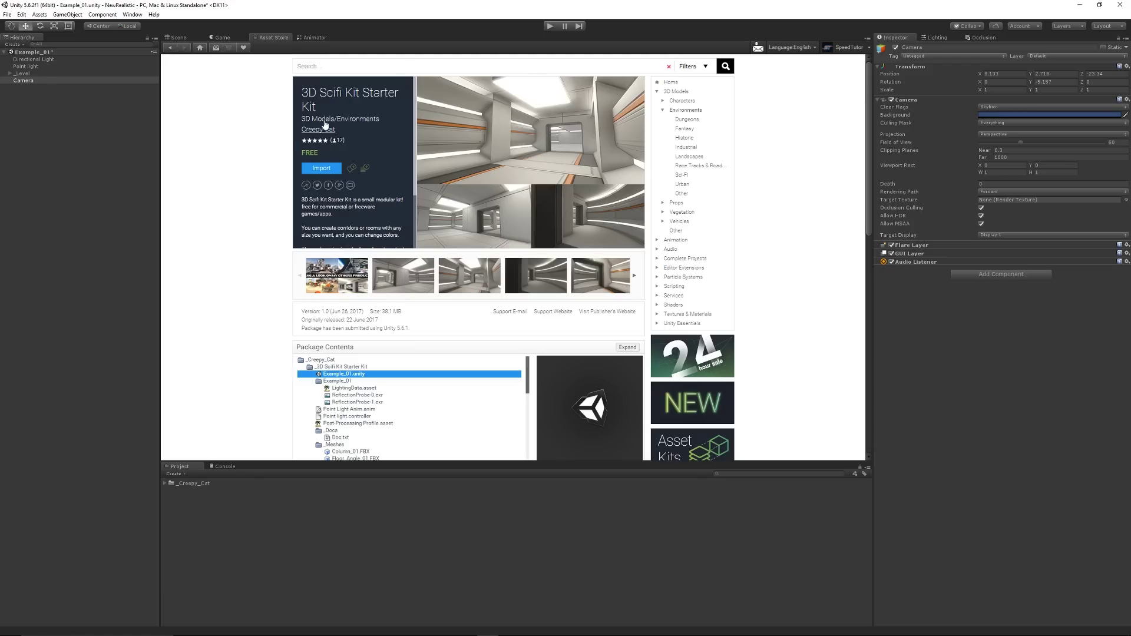
- Show the sci-fi room through the game camera and open the scene's lighting settings
{"action": "left_click", "coordinate": [177, 38]}
{"action": "left_click", "coordinate": [221, 37]}
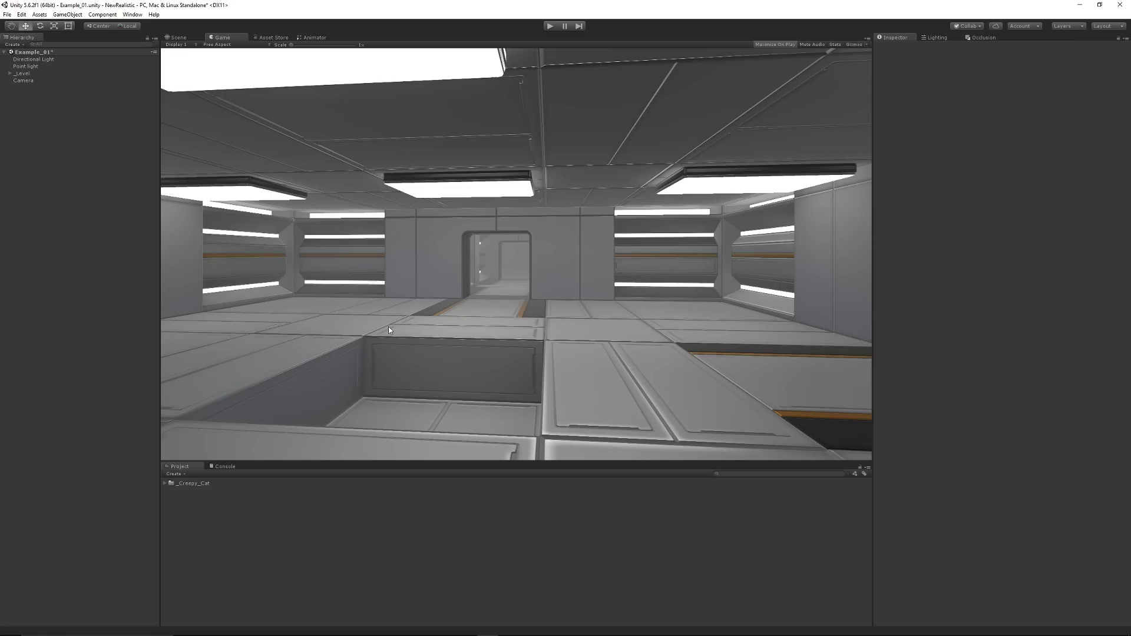
{"action": "left_click", "coordinate": [937, 38]}
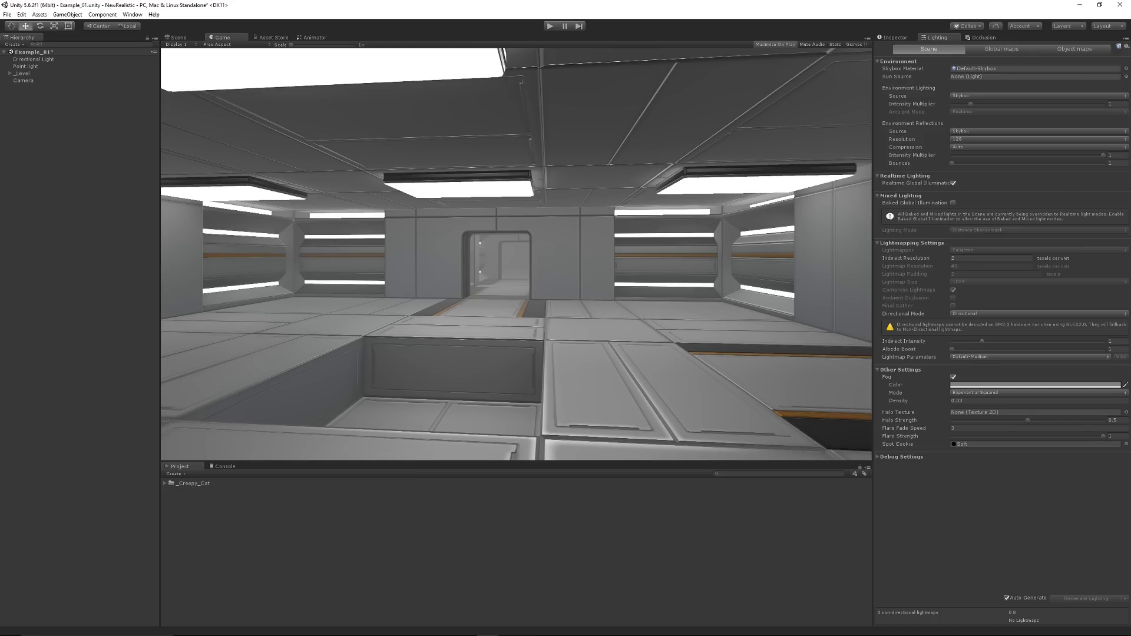
- Import the Unity HDRI Pack from the Asset Store and expand the UnityHDRI folder in the project
{"action": "left_click", "coordinate": [275, 38]}
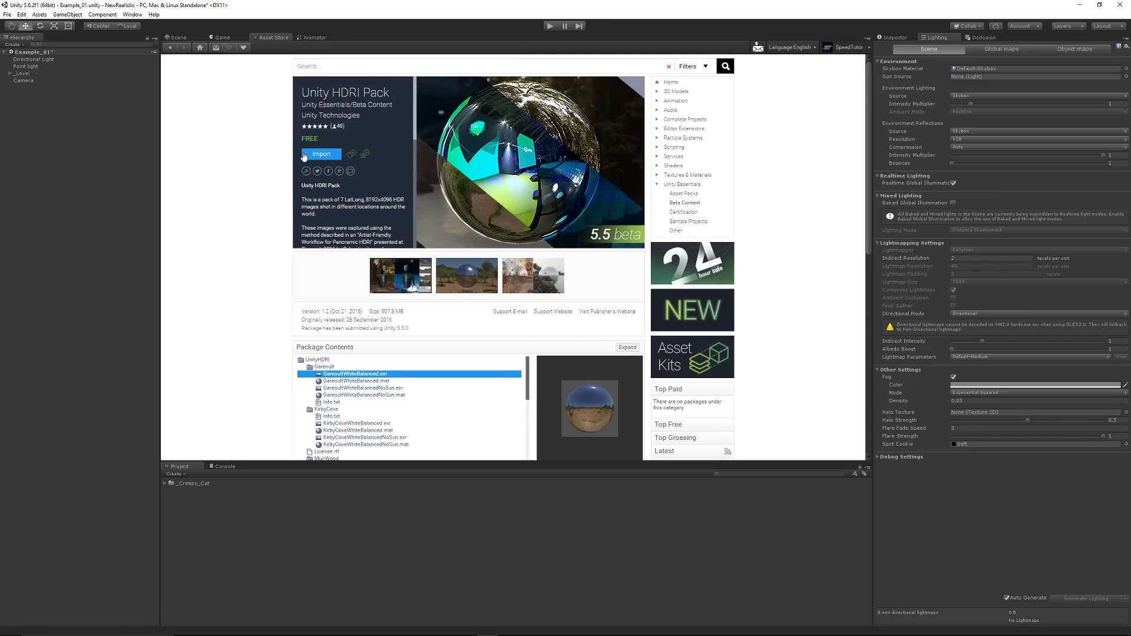
{"action": "left_click", "coordinate": [321, 154]}
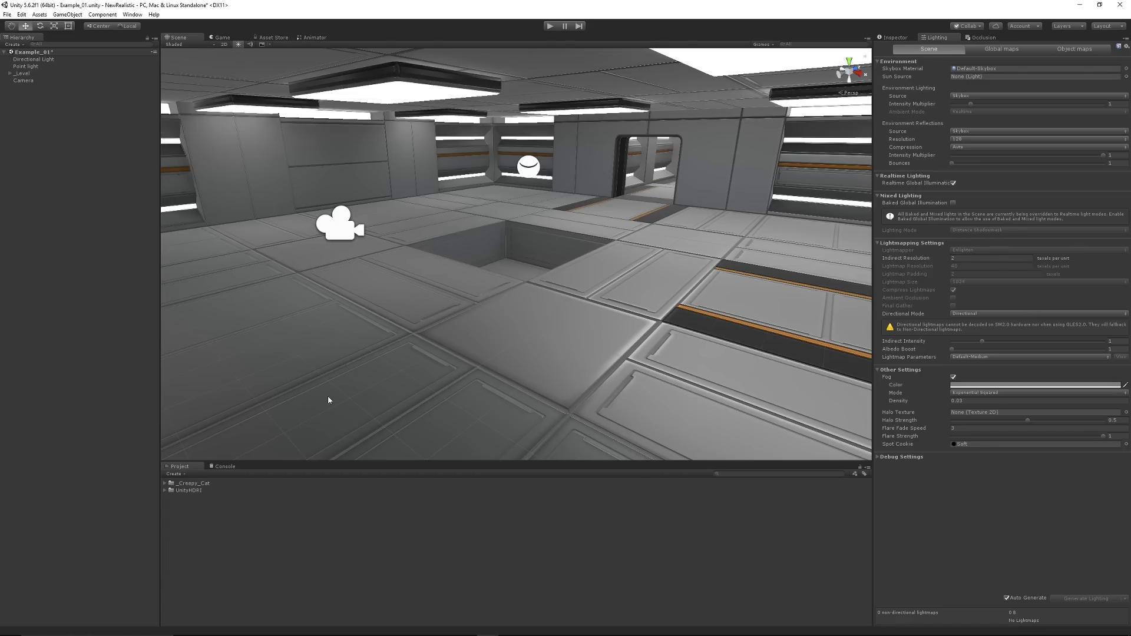
{"action": "left_click", "coordinate": [165, 490]}
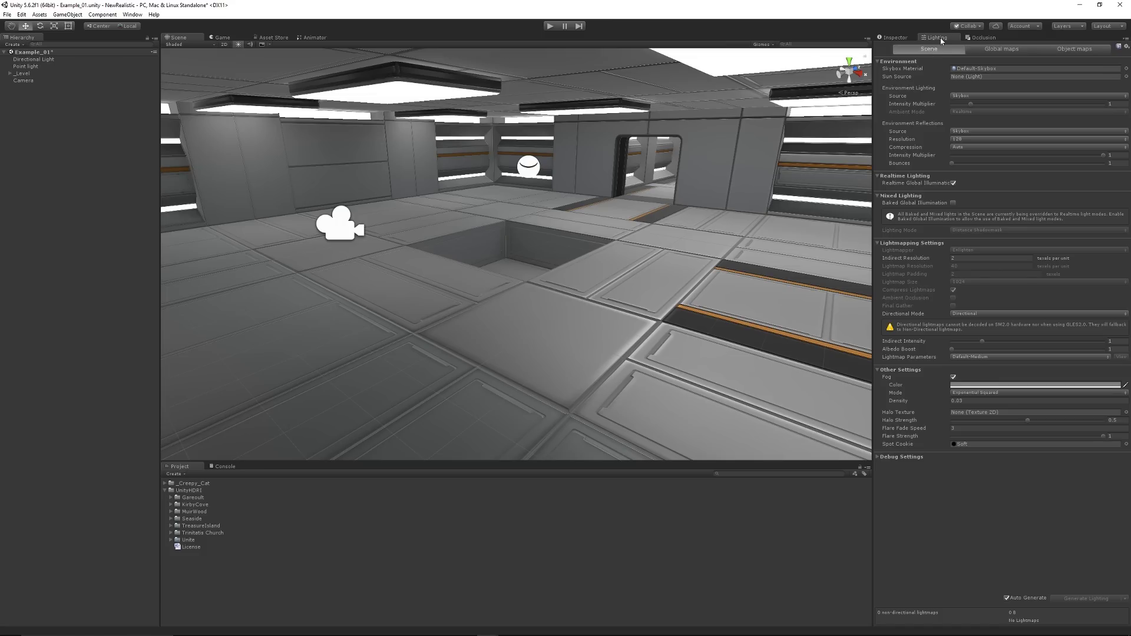
{"action": "left_click", "coordinate": [133, 14]}
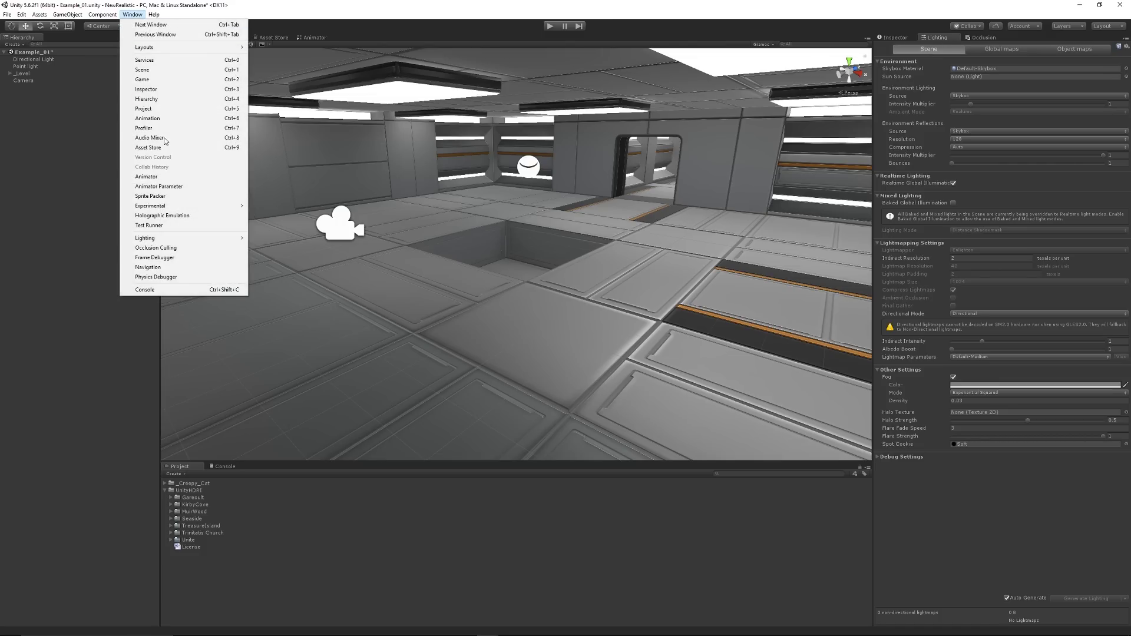
{"action": "left_click", "coordinate": [580, 83]}
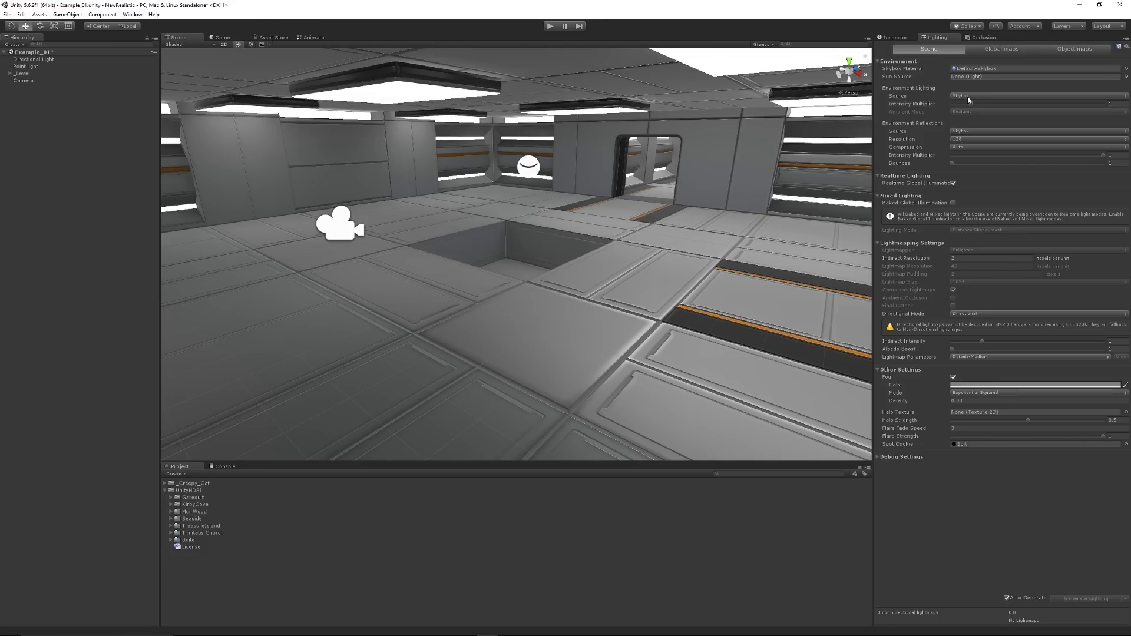
- Preview the SeasideWhiteBalanced skybox material from the Seaside folder
{"action": "left_click", "coordinate": [171, 519]}
{"action": "left_click", "coordinate": [210, 540]}
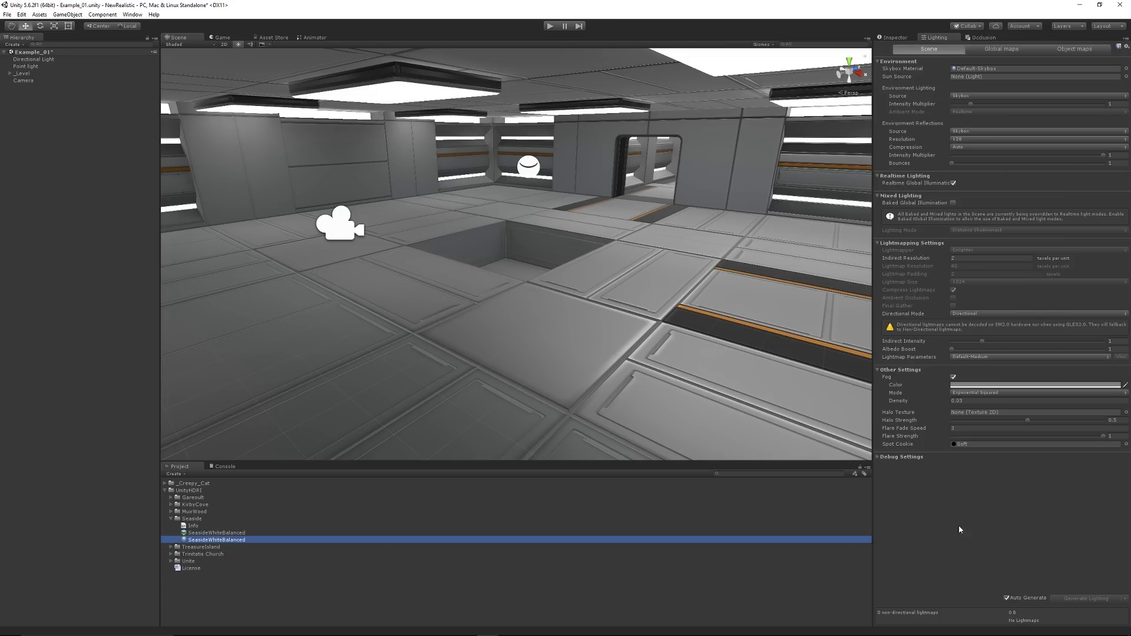
{"action": "left_click", "coordinate": [894, 37]}
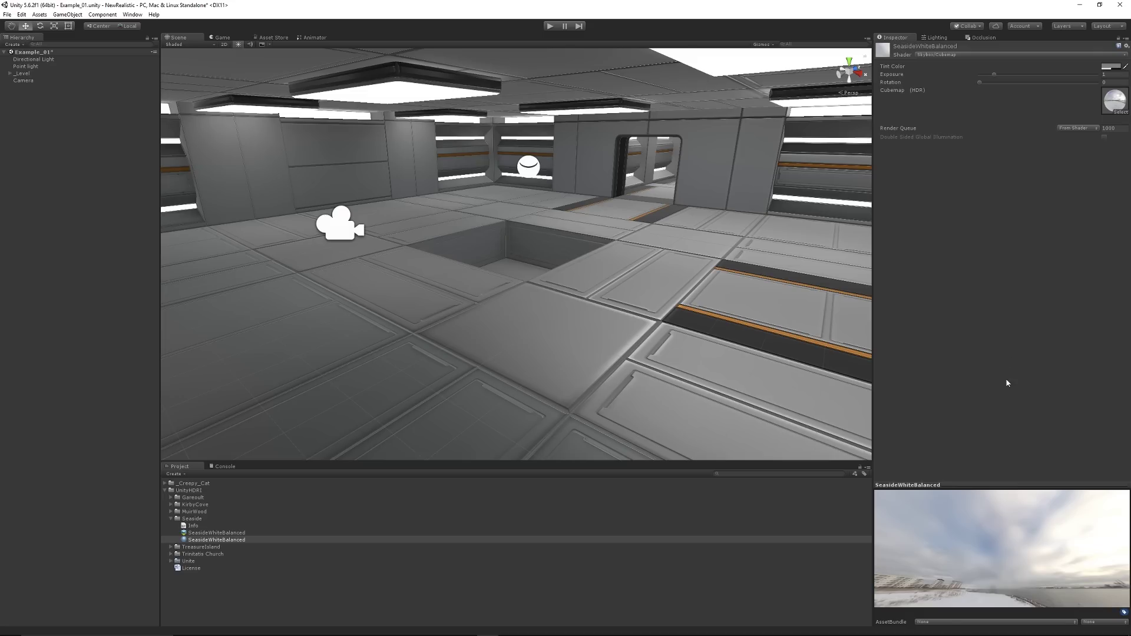
{"action": "mouse_move", "coordinate": [979, 485]}
{"action": "left_mouse_down"}
{"action": "mouse_move", "coordinate": [979, 404]}
{"action": "mouse_move", "coordinate": [978, 492]}
{"action": "left_mouse_up"}
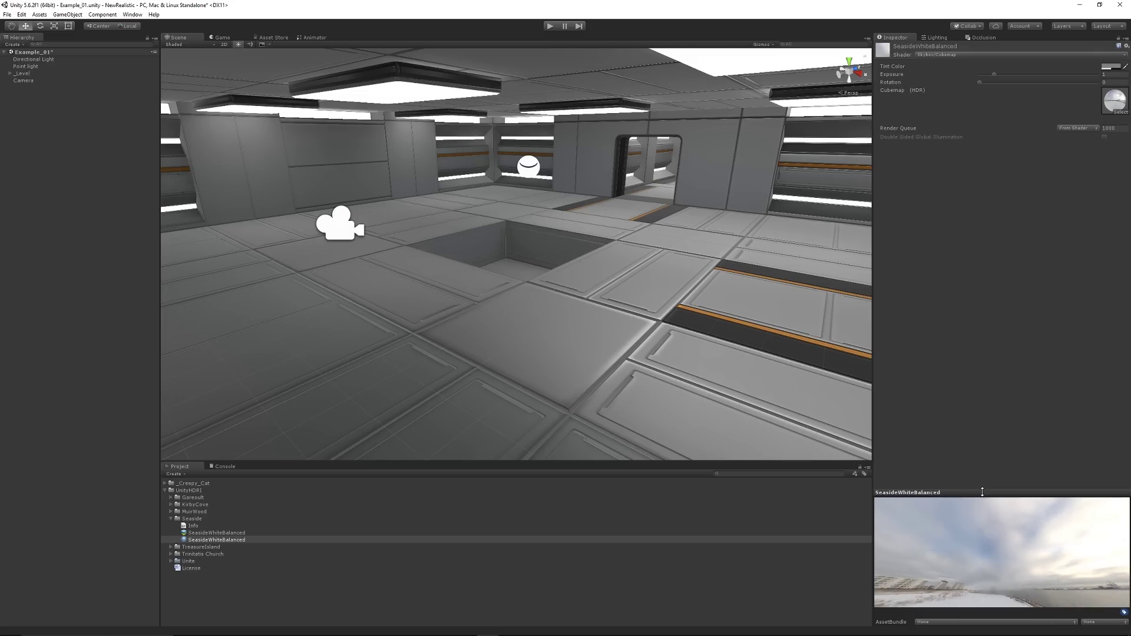
- Assign the TreasureIslandWhiteBalanced material as the scene's skybox and collapse the UnityHDRI folder
{"action": "left_click", "coordinate": [171, 548]}
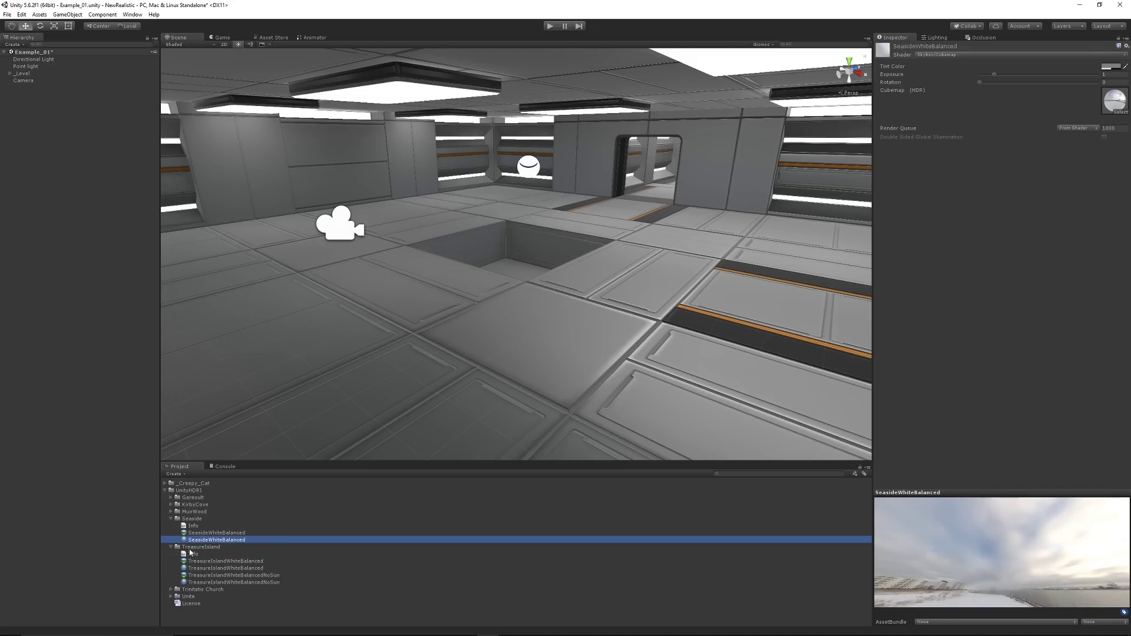
{"action": "left_click", "coordinate": [218, 582]}
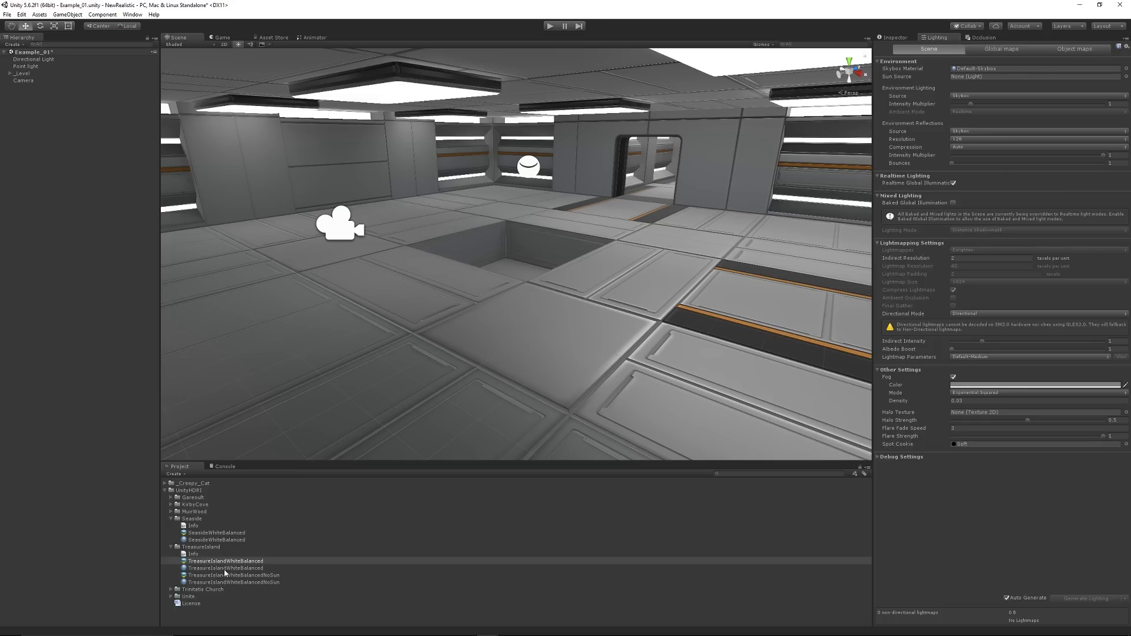
{"action": "left_click_drag", "start_coordinate": [224, 569], "coordinate": [981, 69]}
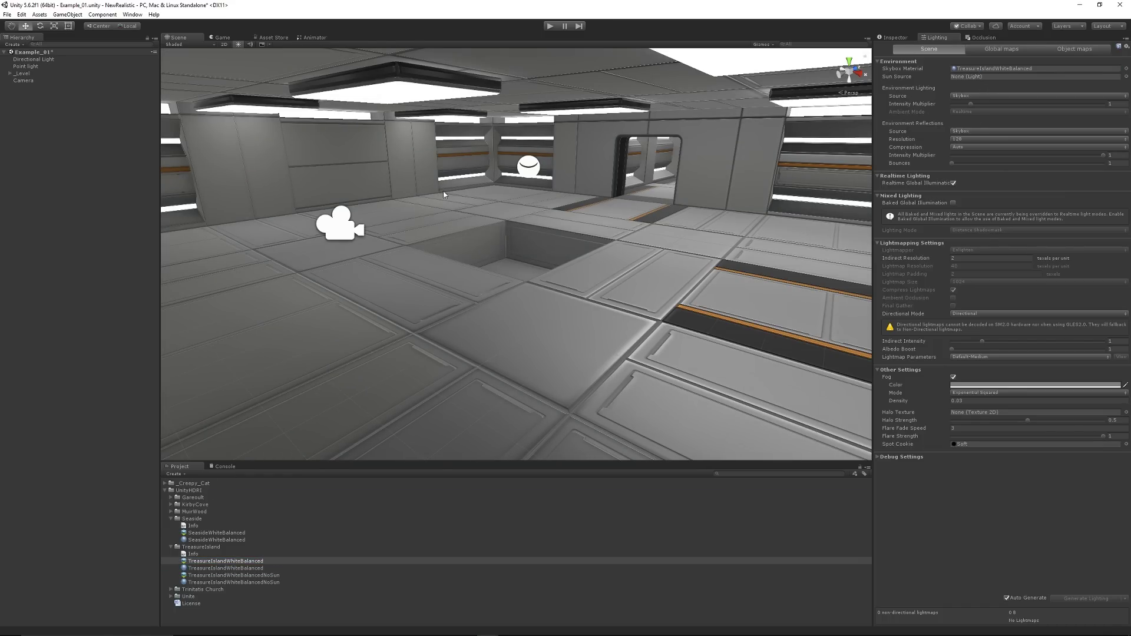
{"action": "left_click", "coordinate": [171, 518]}
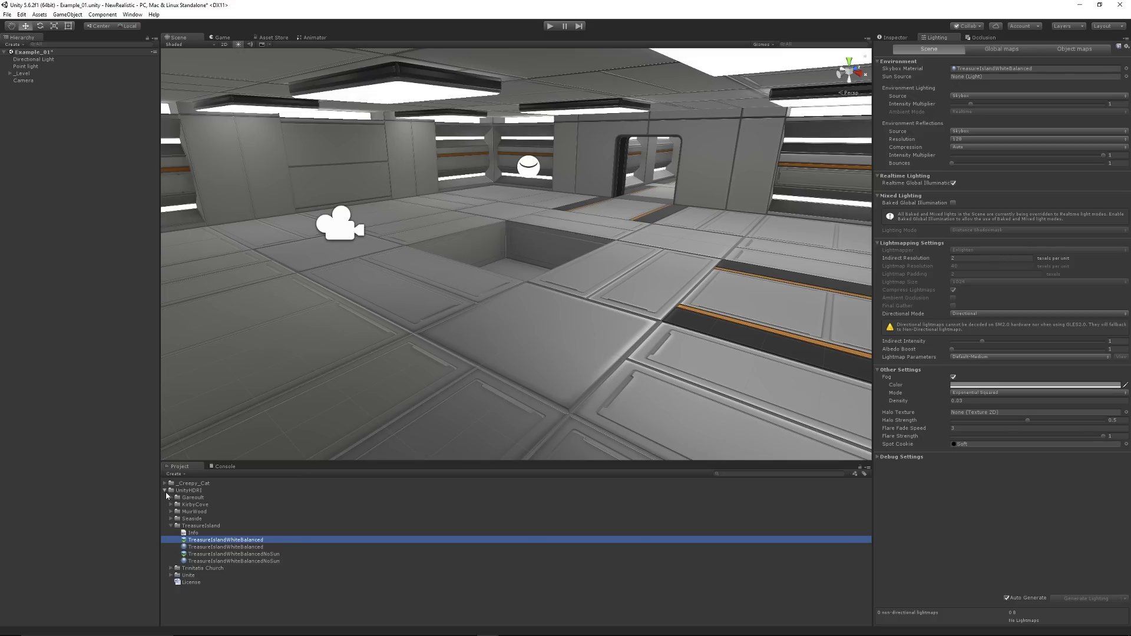
{"action": "left_click", "coordinate": [165, 492]}
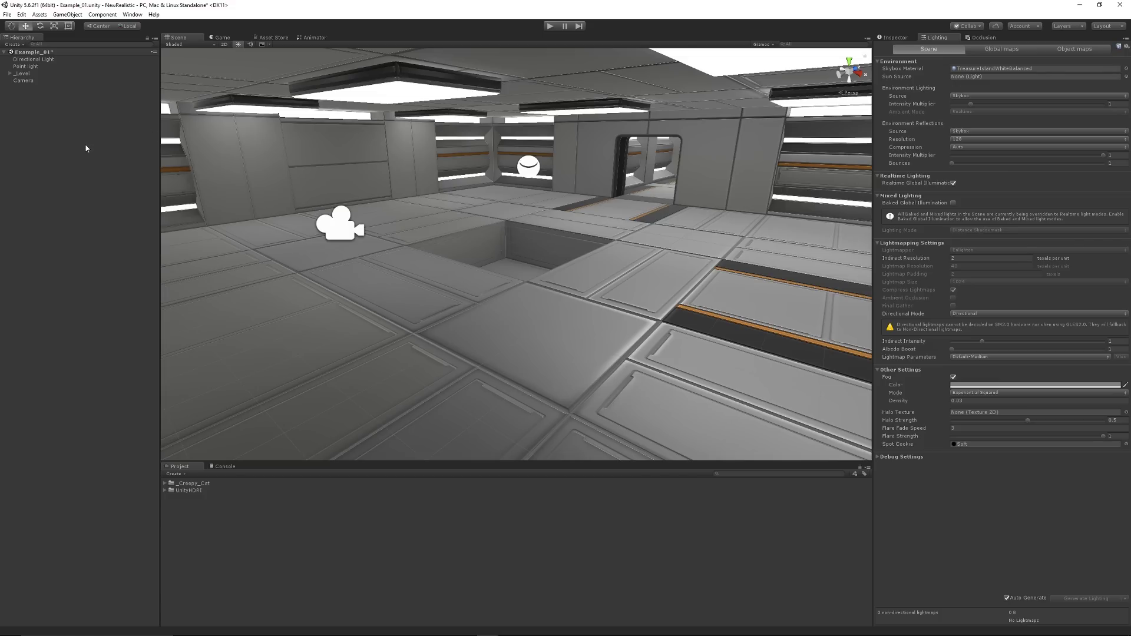
- Inspect the light component settings of the Directional Light and the Point light
{"action": "left_click", "coordinate": [37, 68]}
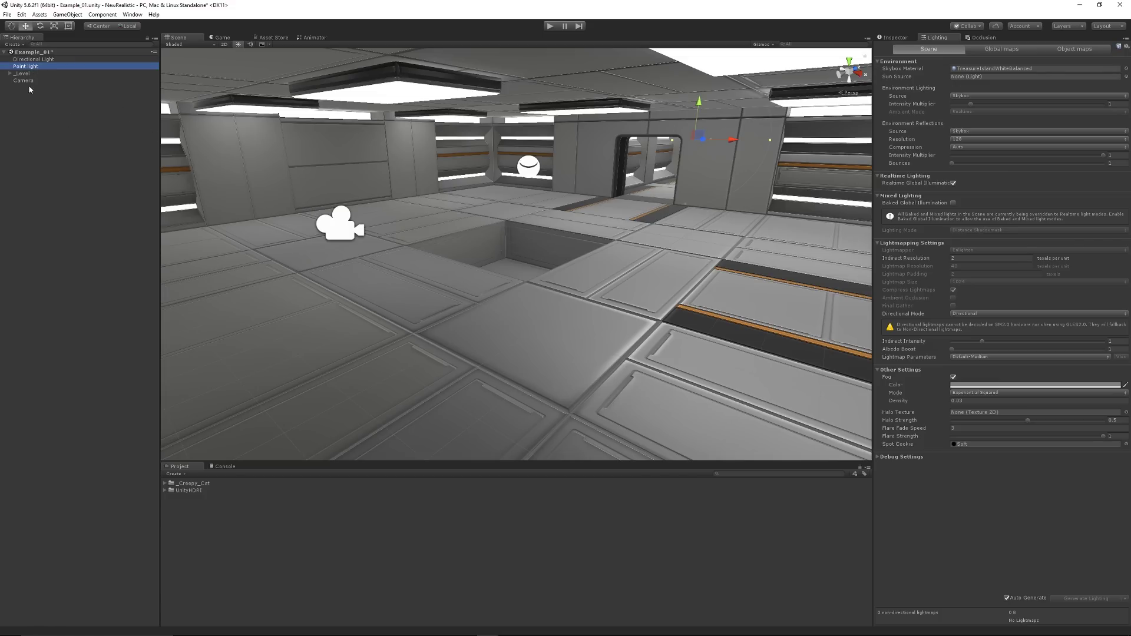
{"action": "left_click", "coordinate": [50, 60]}
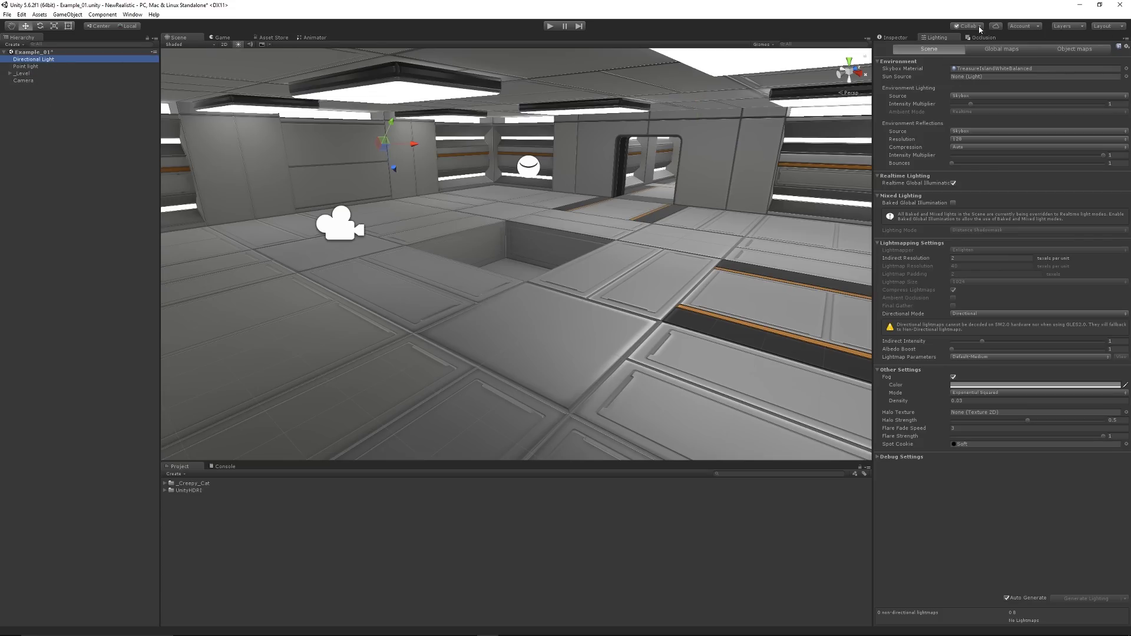
{"action": "left_click", "coordinate": [895, 39]}
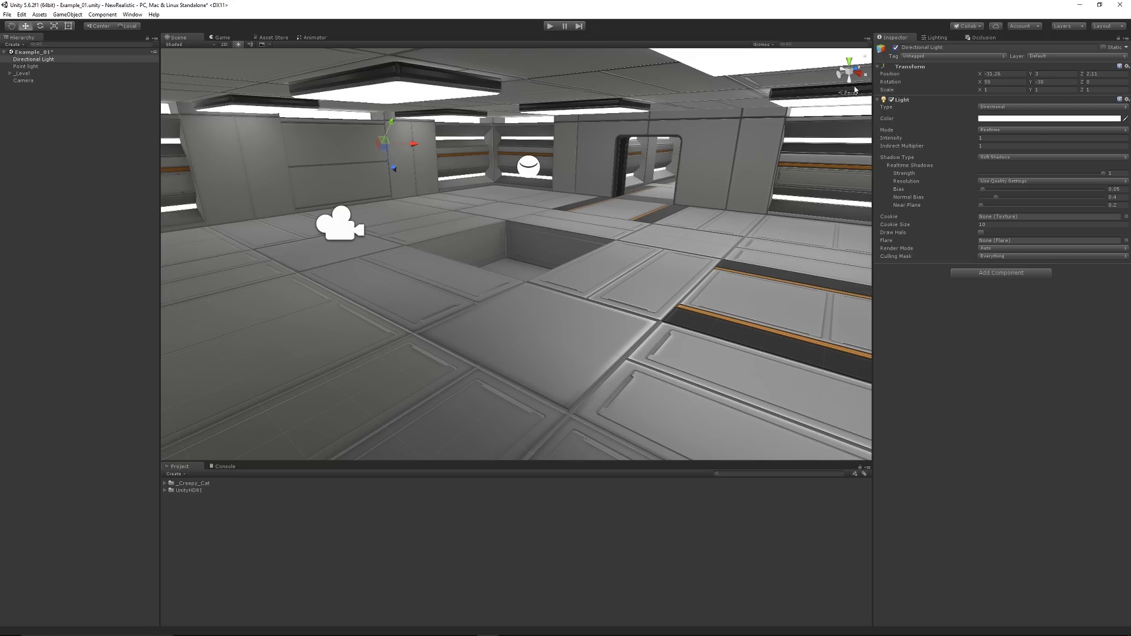
{"action": "left_click", "coordinate": [32, 66]}
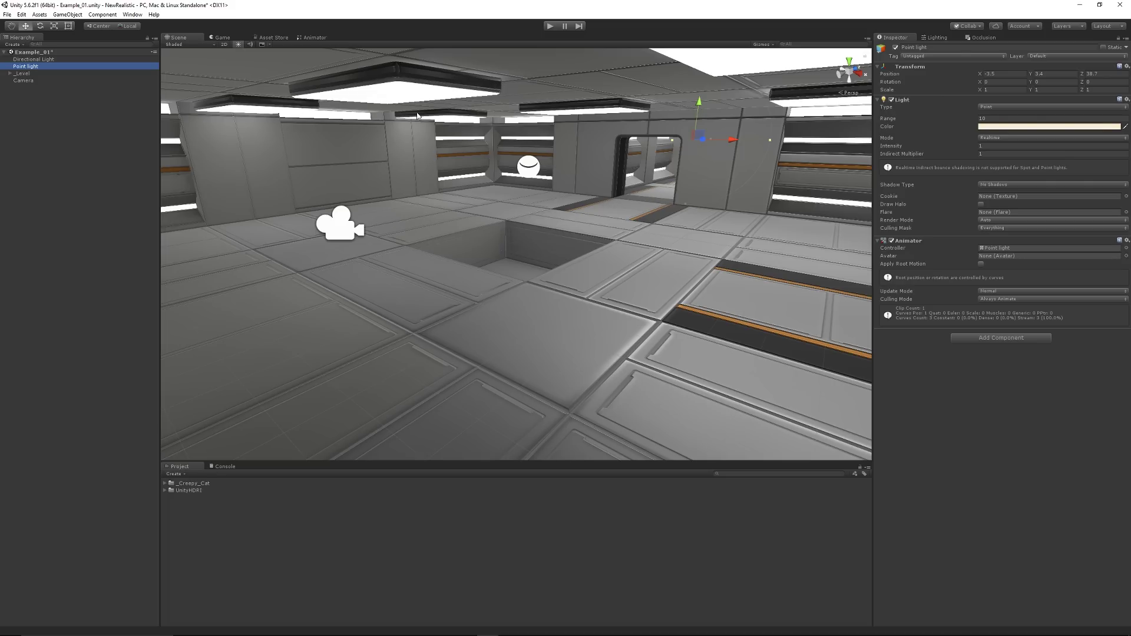
- Inspect the Wall_Atlas_01_Dif material properties on the Roof_Light_01 ceiling light, including its emission
{"action": "left_click", "coordinate": [407, 86]}
{"action": "left_click", "coordinate": [408, 86]}
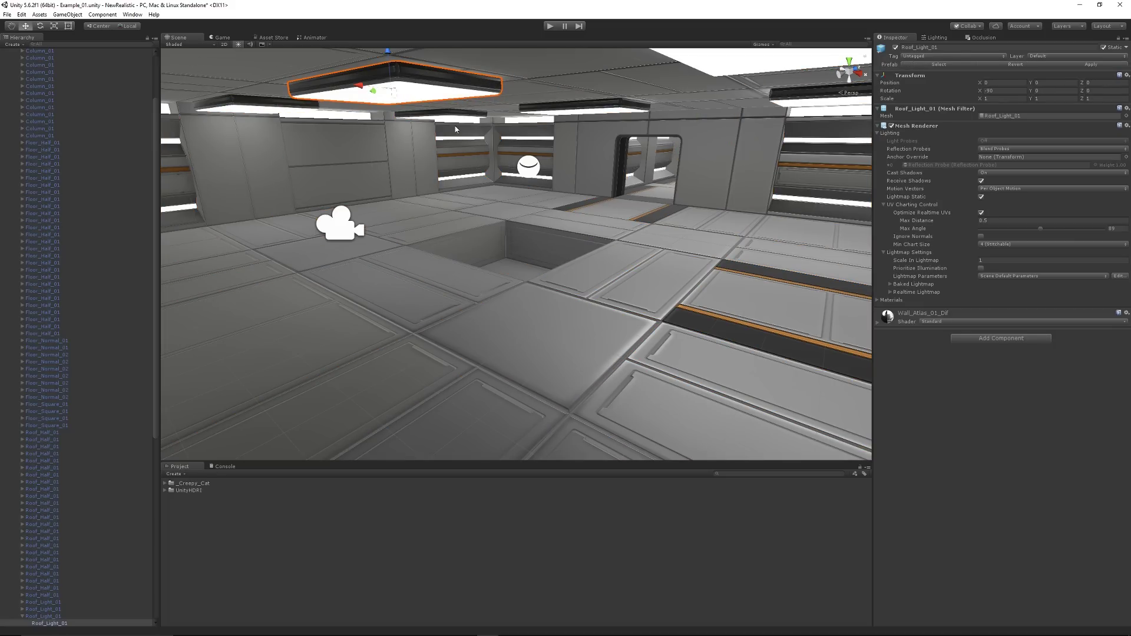
{"action": "left_click", "coordinate": [938, 318]}
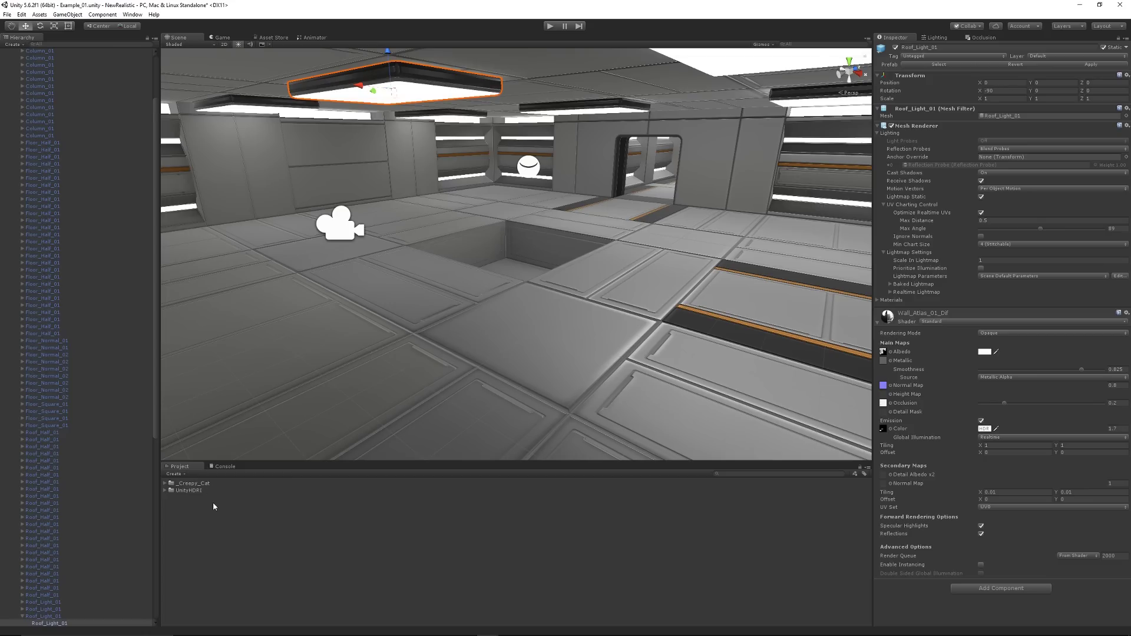
{"action": "scroll", "coordinate": [131, 402], "scroll_direction": "up", "scroll_amount": 5}
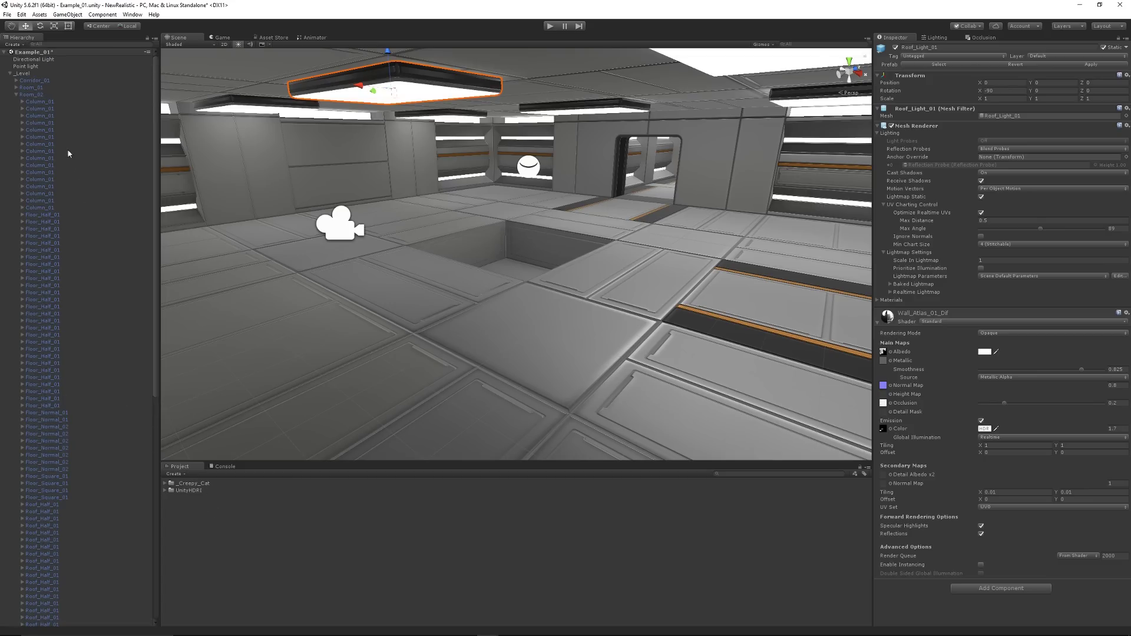
{"action": "left_click", "coordinate": [10, 74]}
{"action": "left_click", "coordinate": [226, 538]}
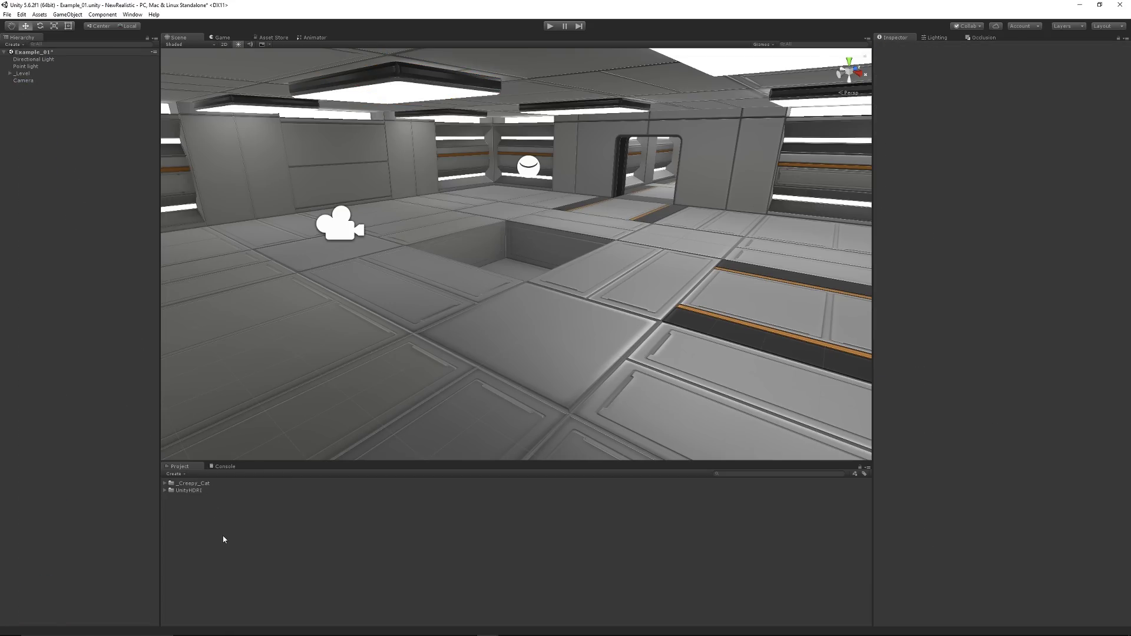
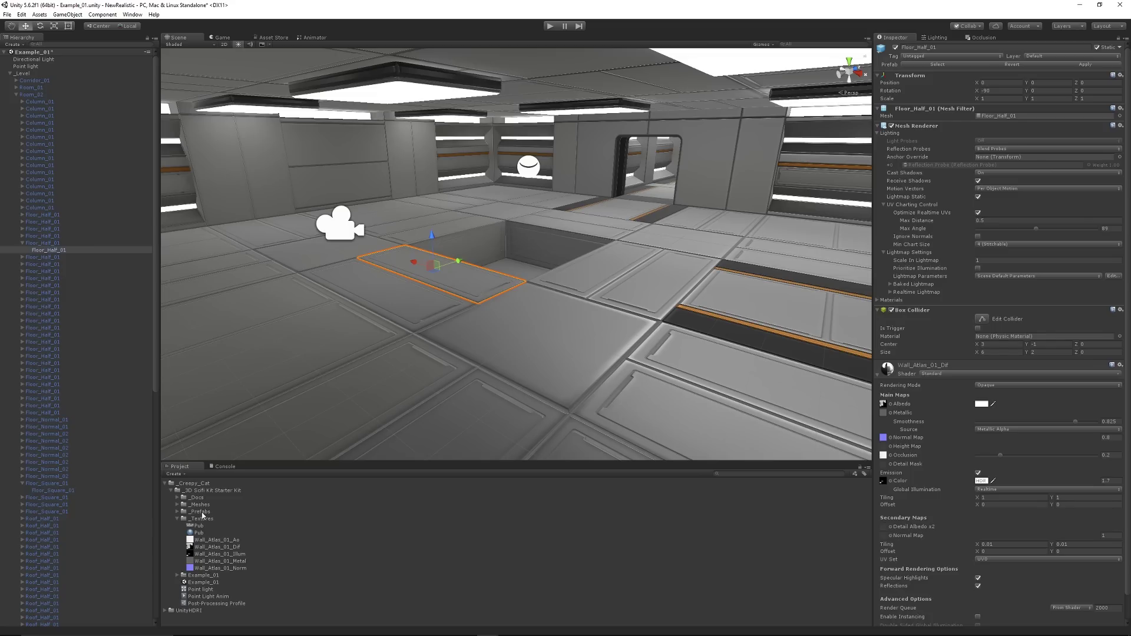
- Return to the game camera's view of the room and collapse the _Level group
{"action": "key", "text": "ctrl+2"}
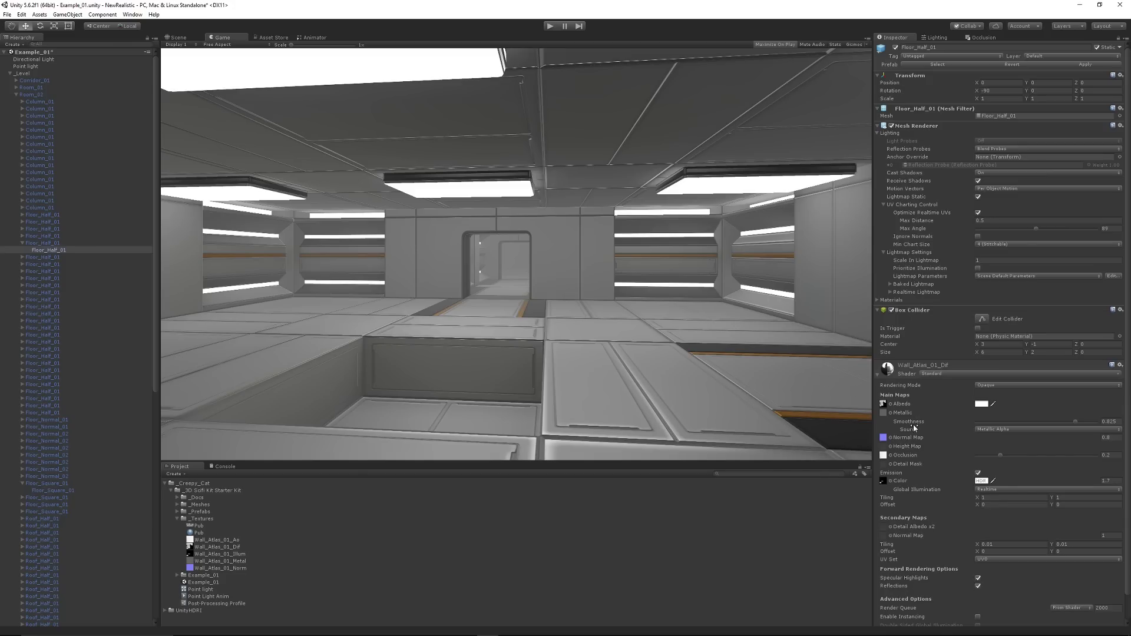
{"action": "left_click_drag", "start_coordinate": [909, 422], "coordinate": [912, 422]}
{"action": "left_click", "coordinate": [10, 74]}
{"action": "left_click", "coordinate": [42, 169]}
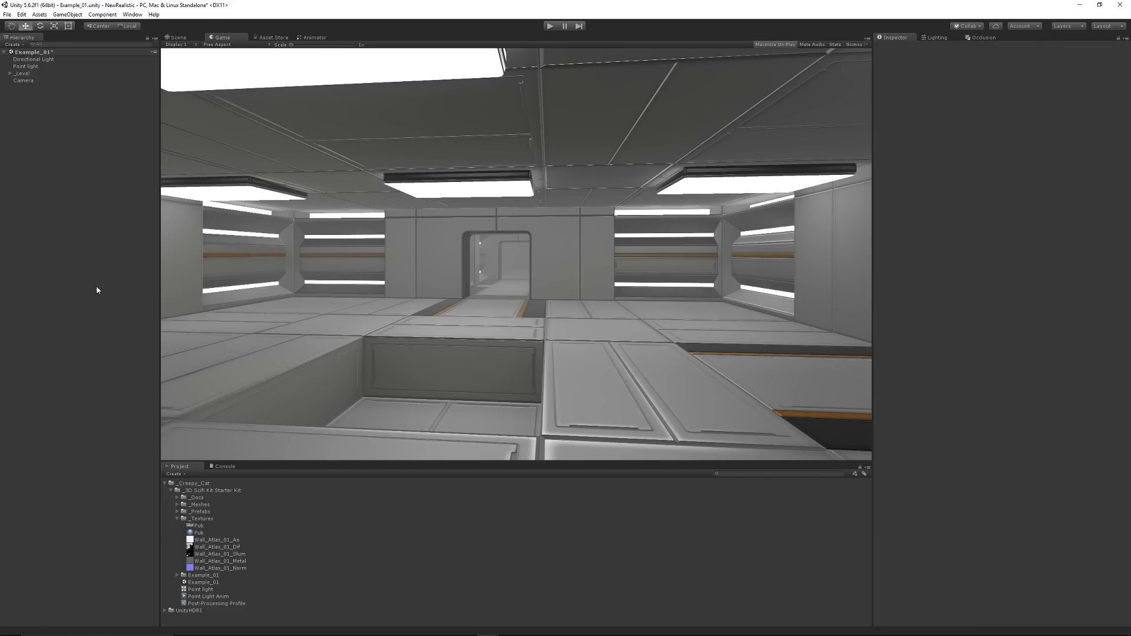
- Set the scene camera's rendering path to Deferred
{"action": "key", "text": "End"}
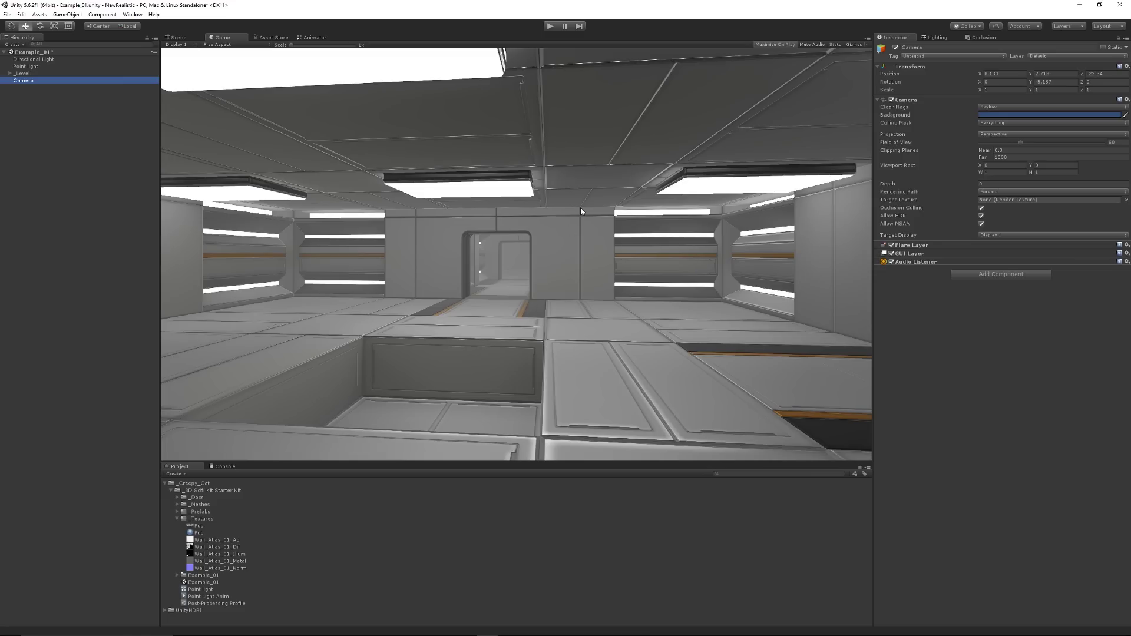
{"action": "left_click", "coordinate": [990, 192]}
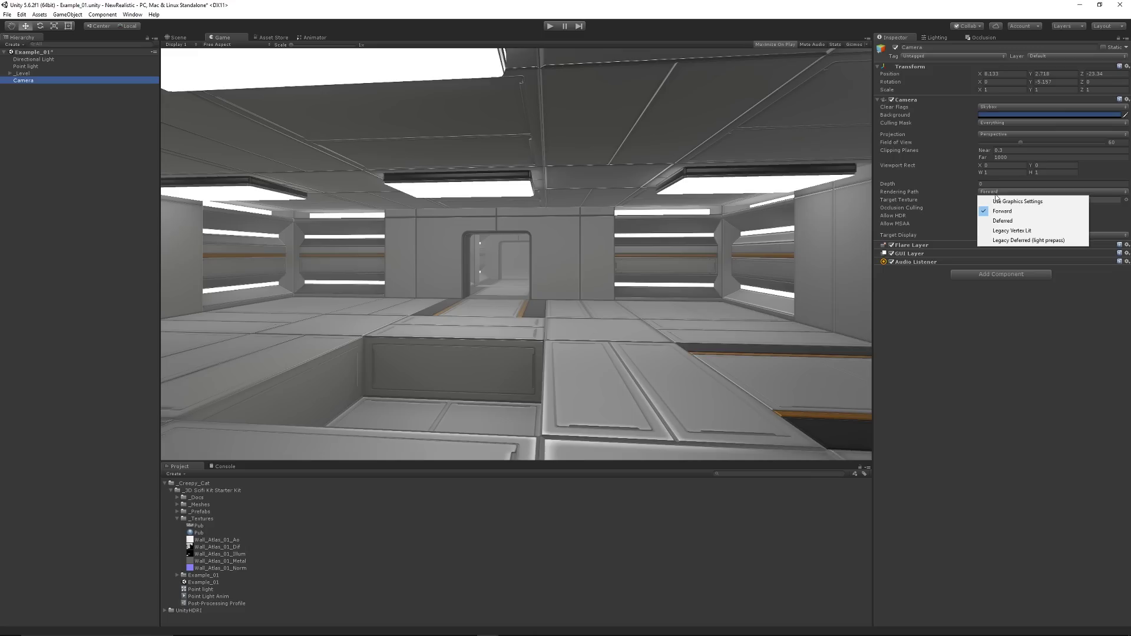
{"action": "left_click", "coordinate": [996, 224]}
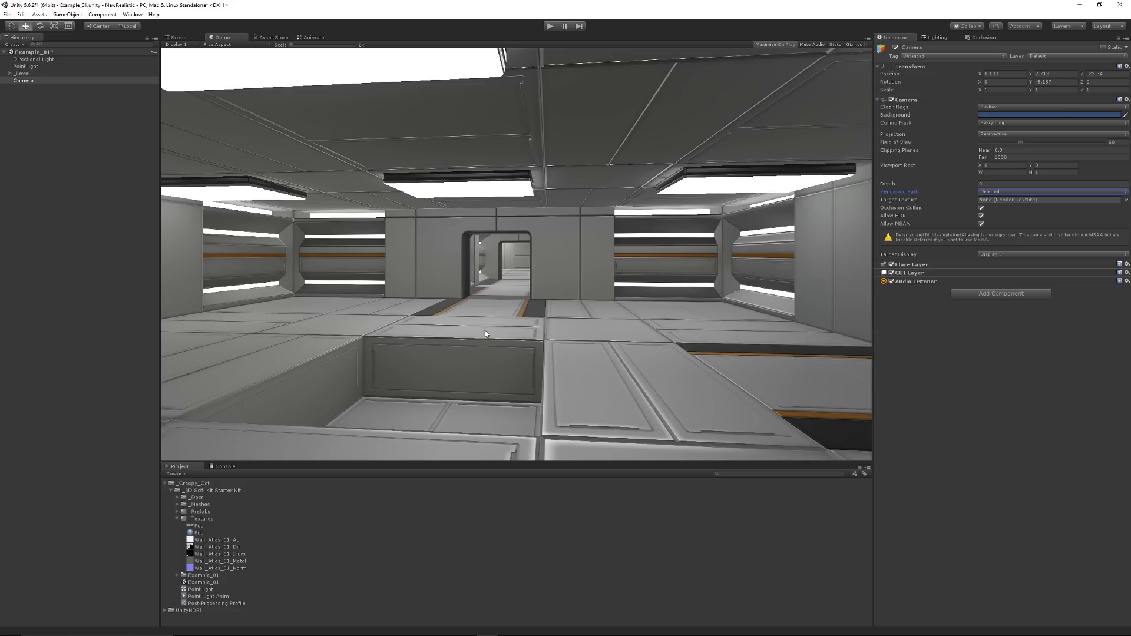
{"action": "left_click", "coordinate": [79, 139]}
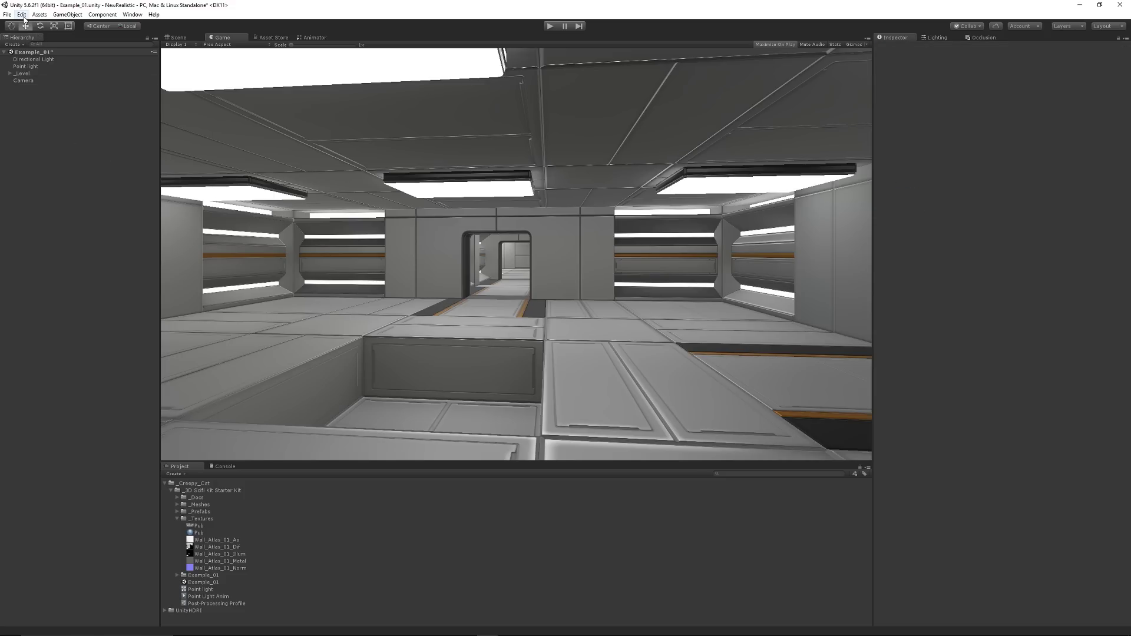
- Open the Other Settings section of the project's Player settings
{"action": "left_click", "coordinate": [22, 15]}
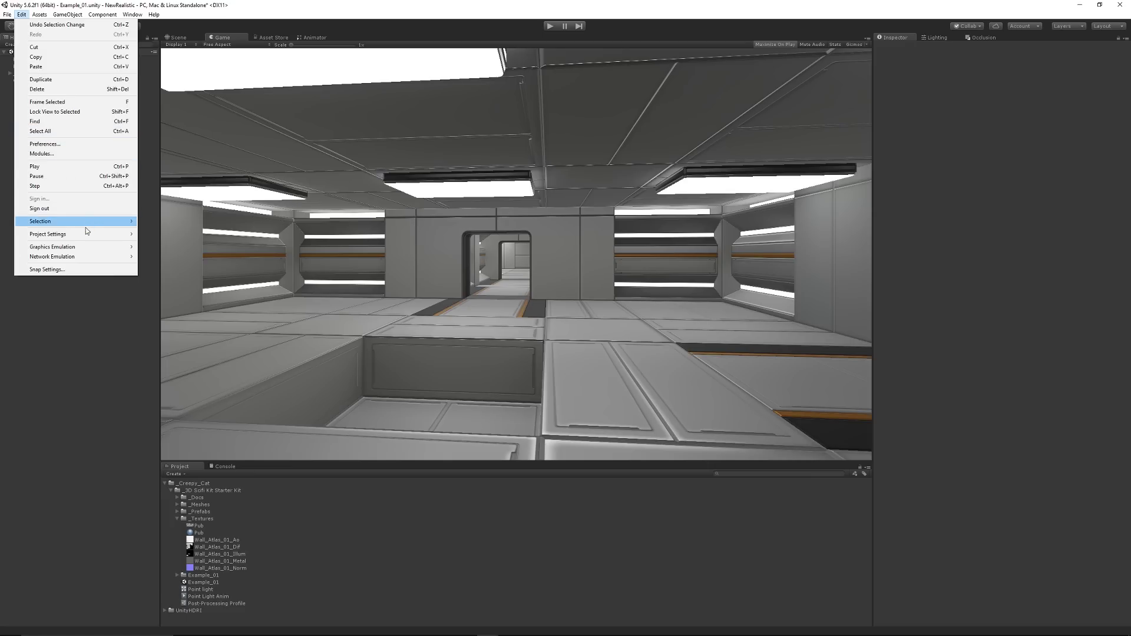
{"action": "mouse_move", "coordinate": [85, 237]}
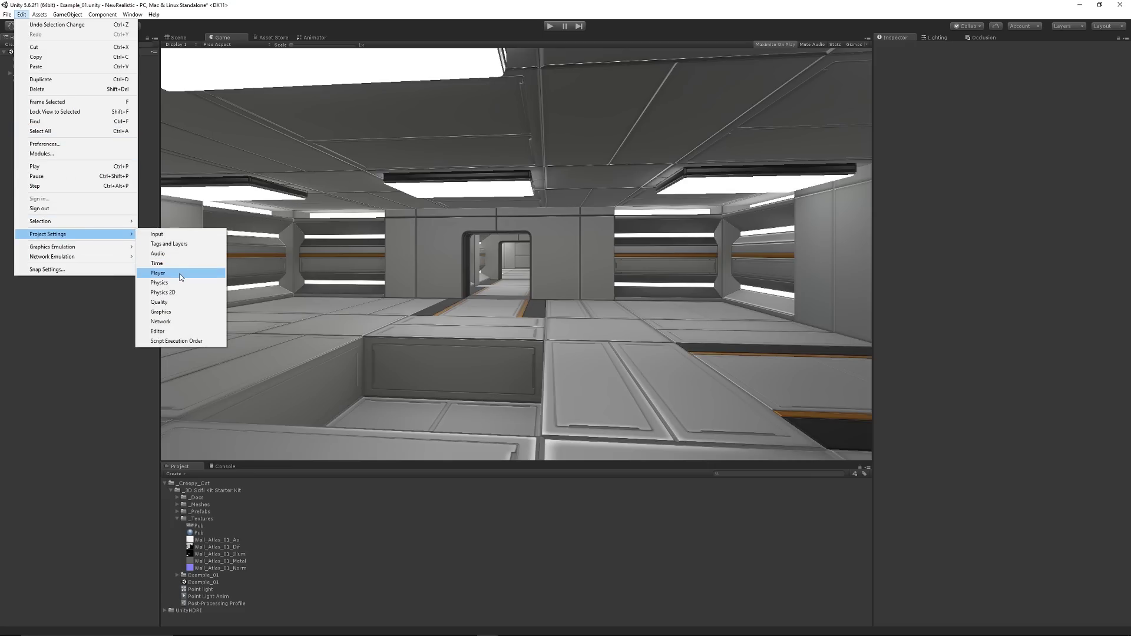
{"action": "left_click", "coordinate": [158, 273]}
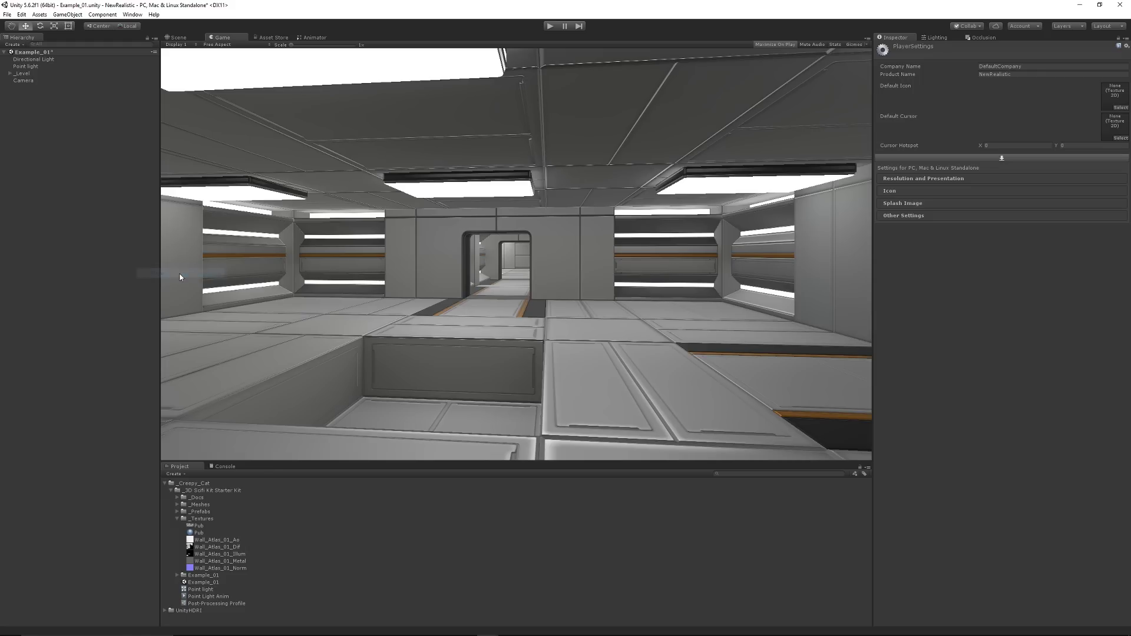
{"action": "left_click", "coordinate": [929, 215]}
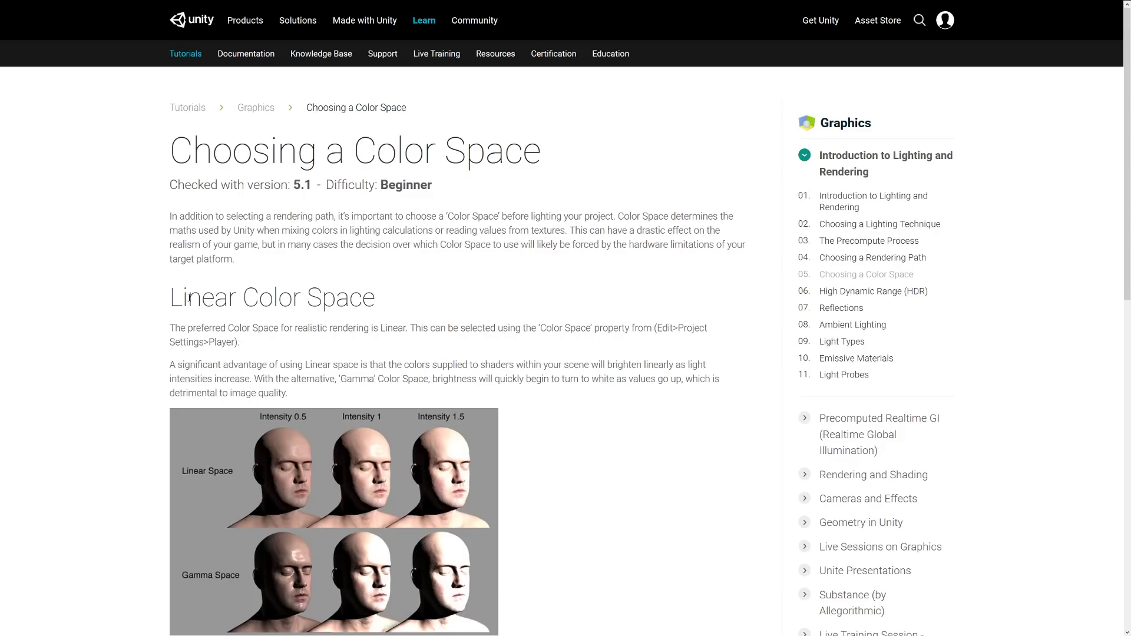
- Read the Linear Color Space section of Unity's Choosing a Color Space tutorial page
{"action": "scroll", "coordinate": [101, 298], "scroll_direction": "down", "scroll_amount": 1}
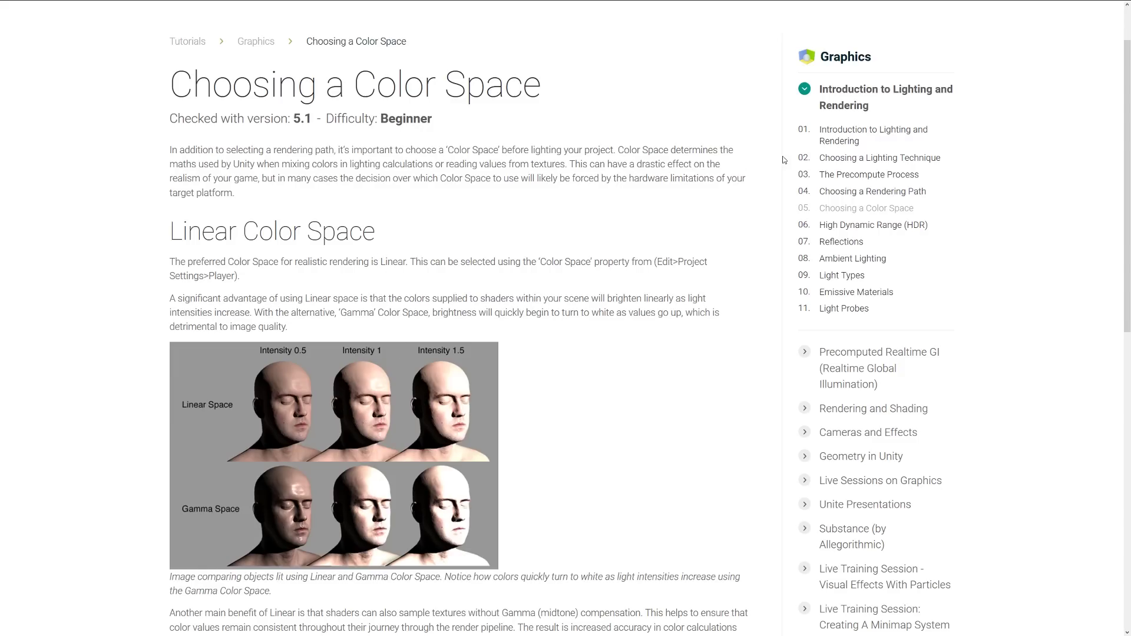
- Switch back to Unity and set the project's color space to Linear
{"action": "key", "text": "alt+Tab"}
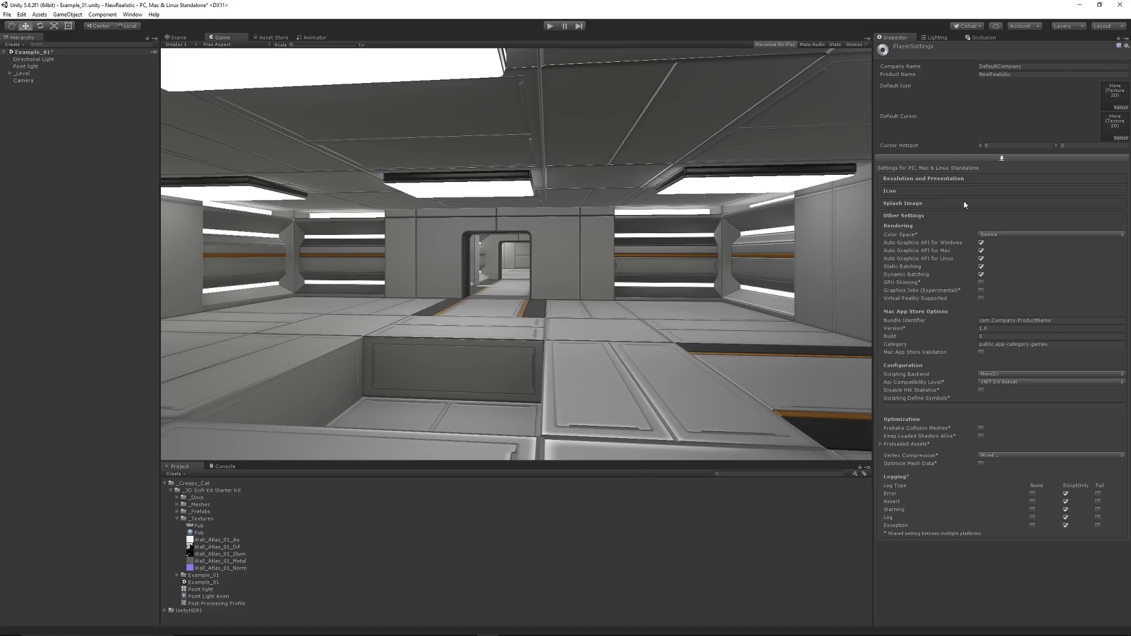
{"action": "left_click", "coordinate": [982, 236]}
{"action": "left_click", "coordinate": [1003, 255]}
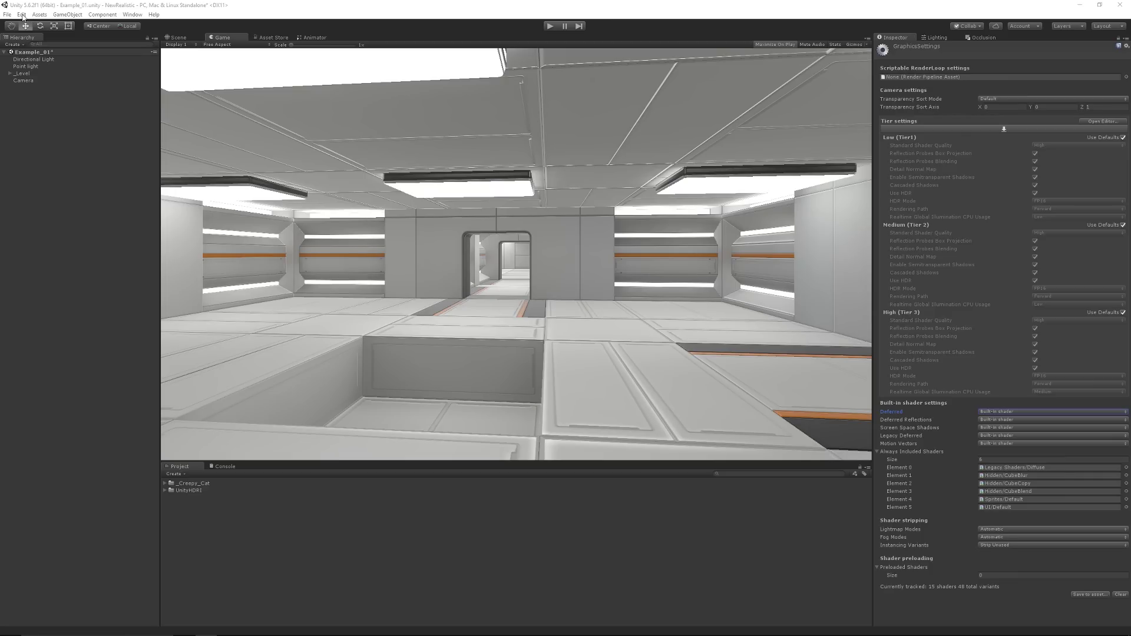
- Review the project's Graphics settings and the scene camera's Rendering Path option
{"action": "left_click", "coordinate": [21, 14]}
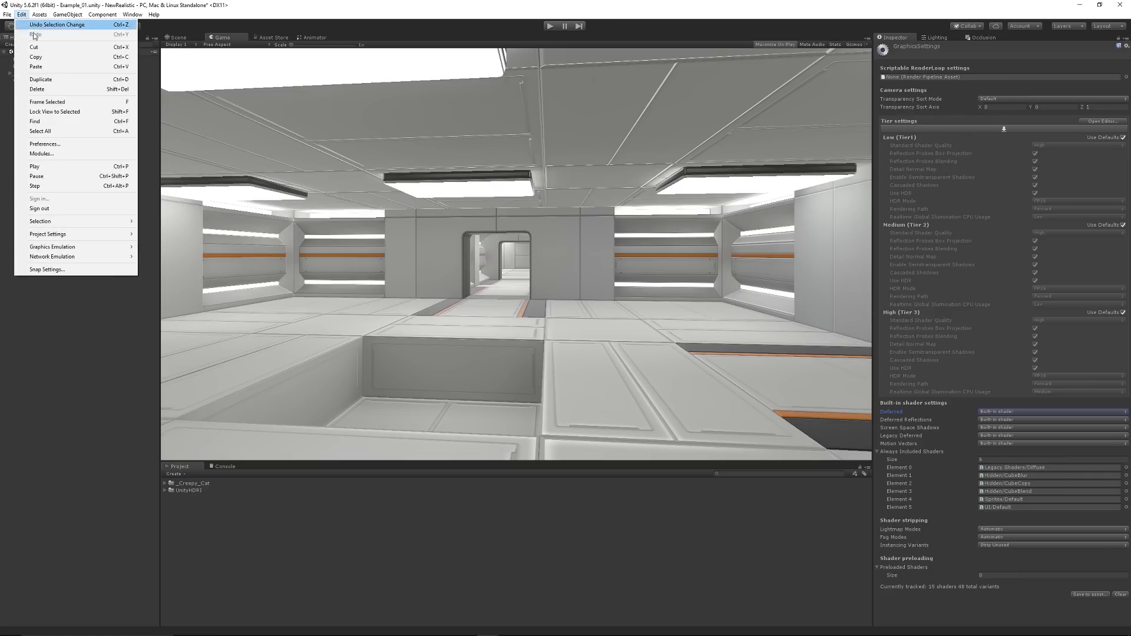
{"action": "mouse_move", "coordinate": [87, 235]}
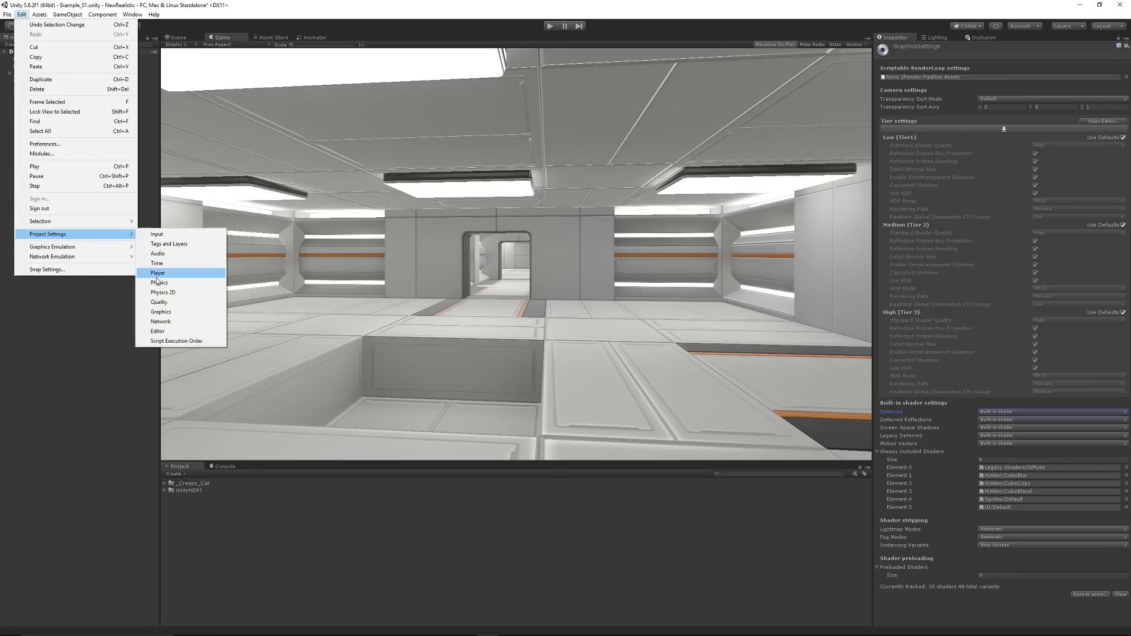
{"action": "left_click", "coordinate": [161, 313]}
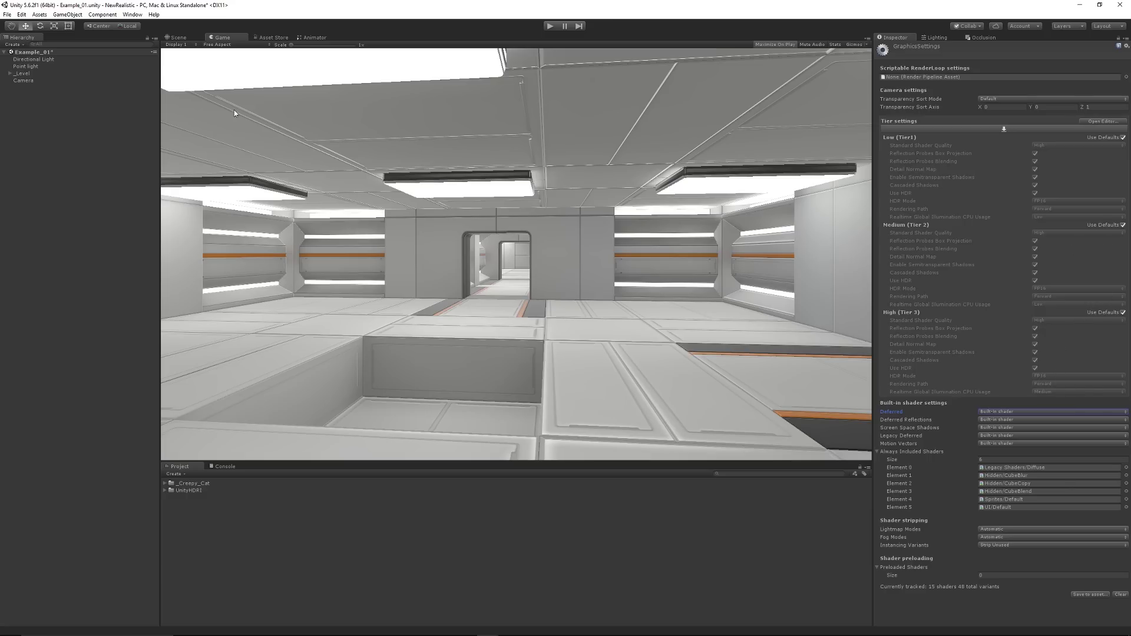
{"action": "left_click", "coordinate": [36, 81]}
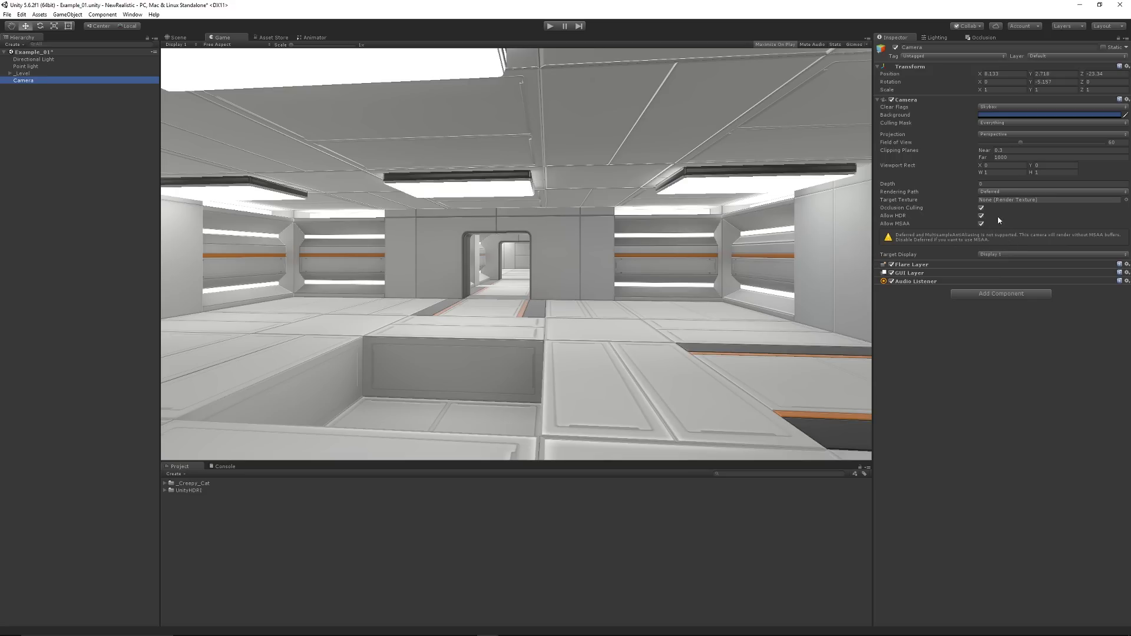
{"action": "left_click", "coordinate": [996, 192]}
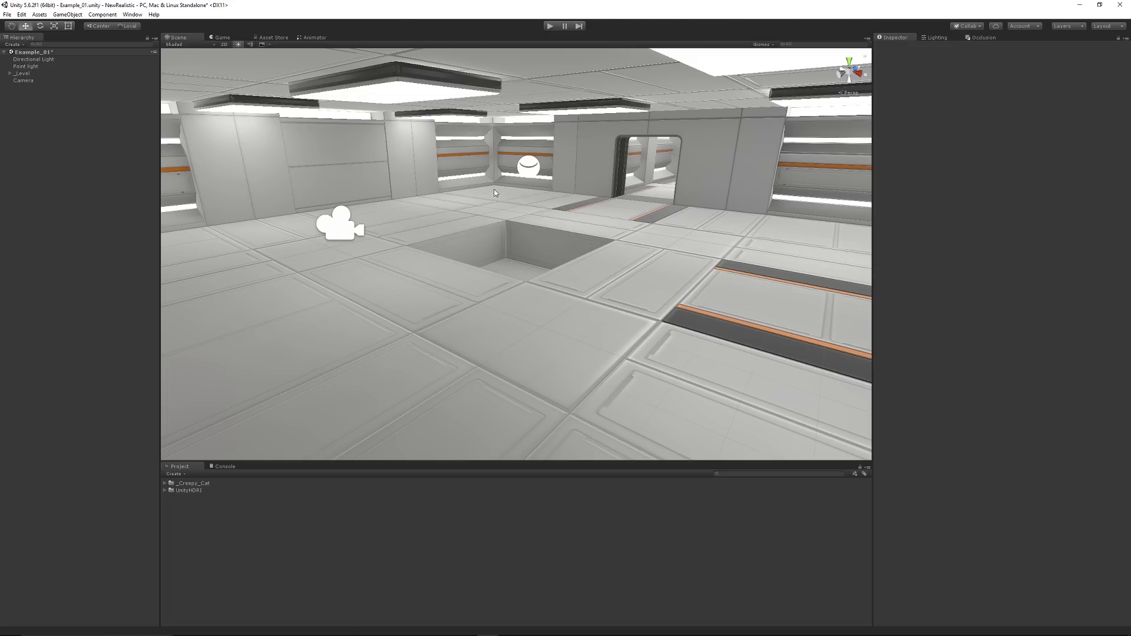
{"action": "scroll", "coordinate": [495, 193], "scroll_direction": "up", "scroll_amount": 3}
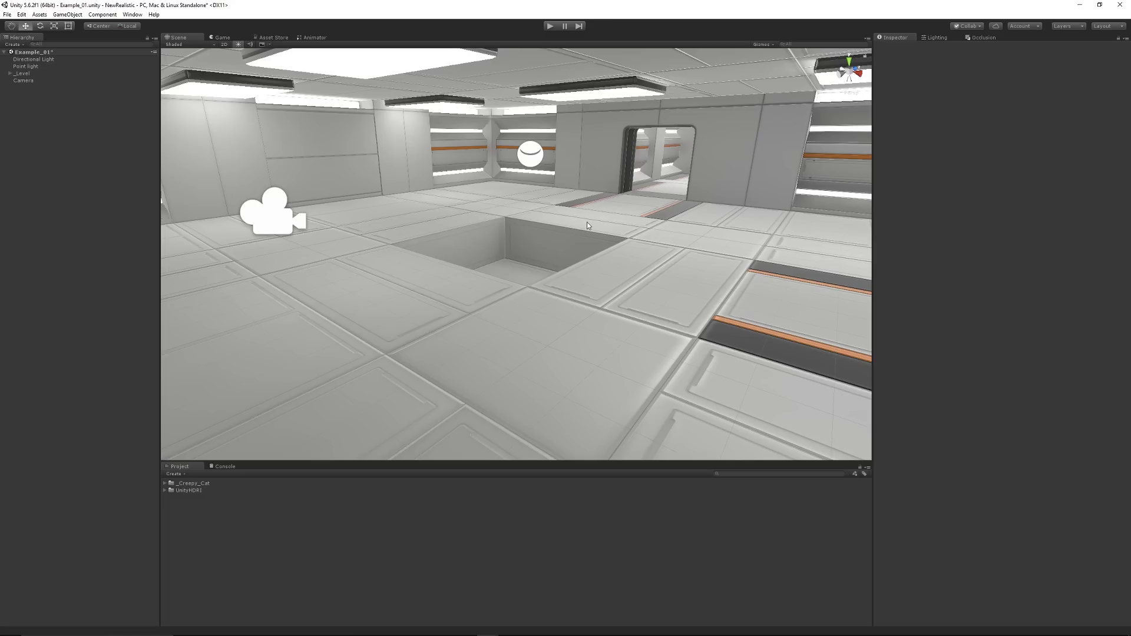
{"action": "scroll", "coordinate": [501, 275], "scroll_direction": "up", "scroll_amount": 2}
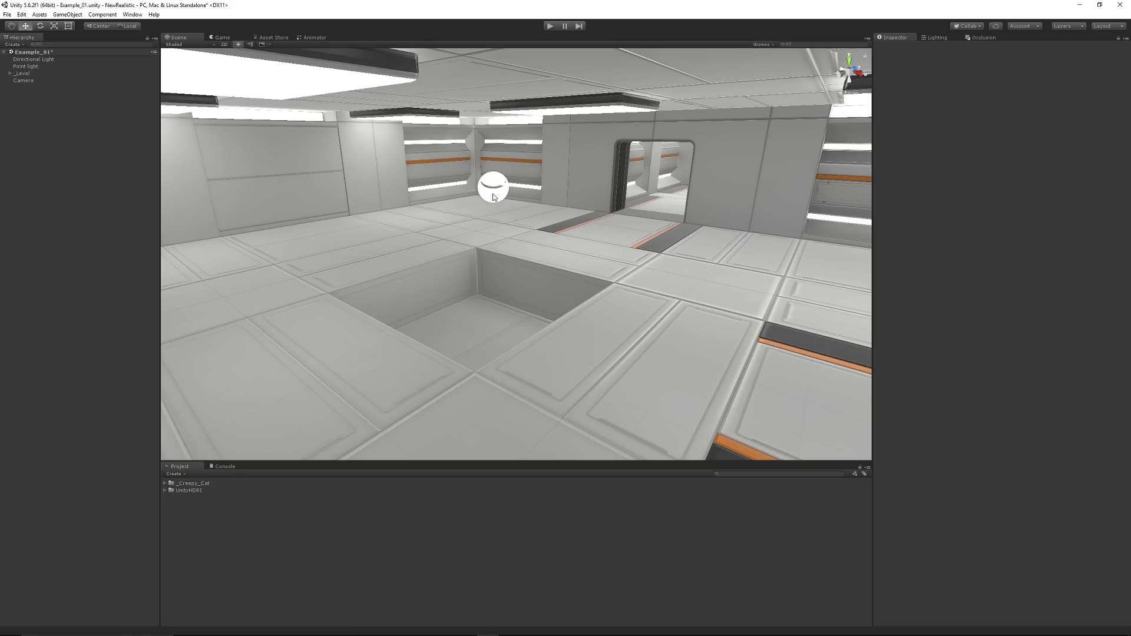
{"action": "left_click", "coordinate": [70, 15]}
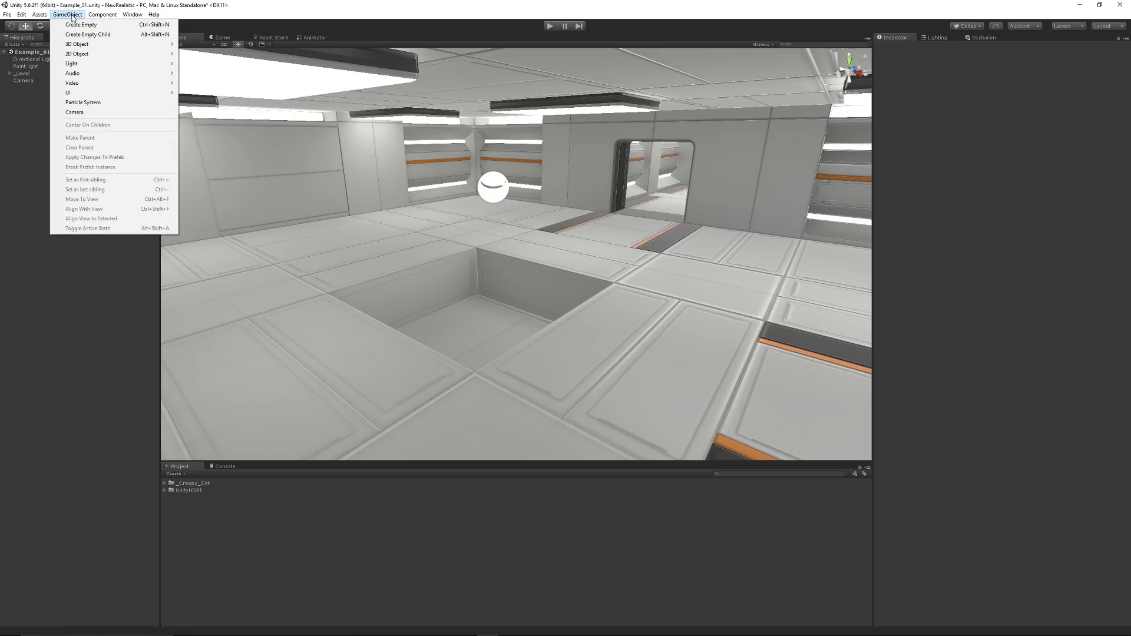
{"action": "mouse_move", "coordinate": [80, 65]}
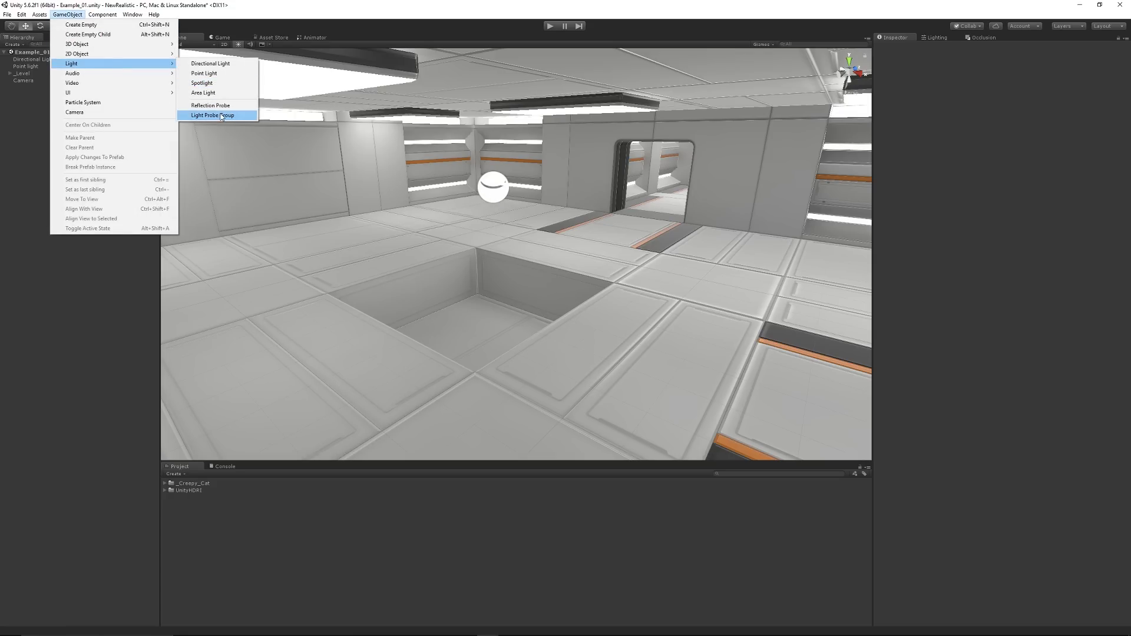
{"action": "left_click", "coordinate": [479, 196]}
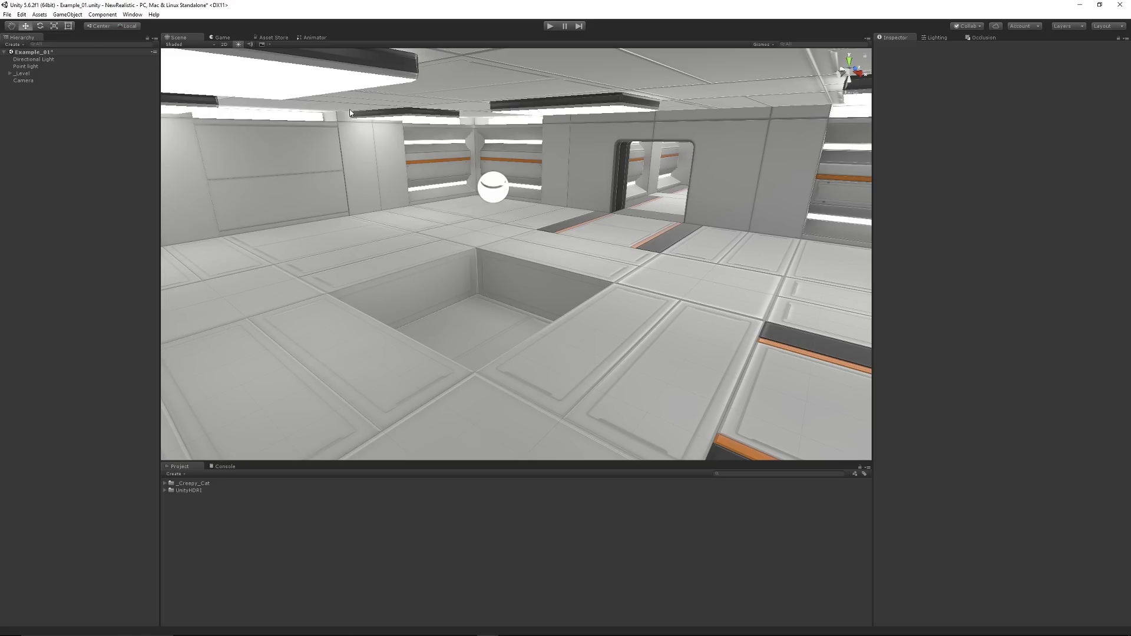
- Move the room's reflection probe out of the _Level group to the scene root, and enlarge and rotate its preview
{"action": "left_click", "coordinate": [498, 190]}
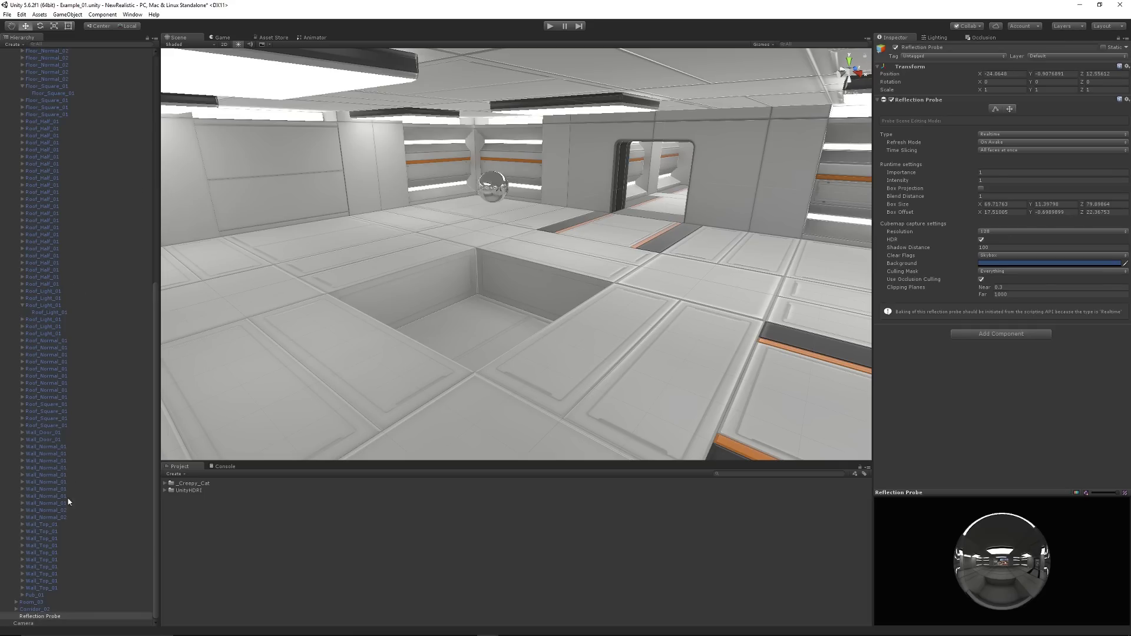
{"action": "left_click_drag", "start_coordinate": [58, 613], "coordinate": [56, 51]}
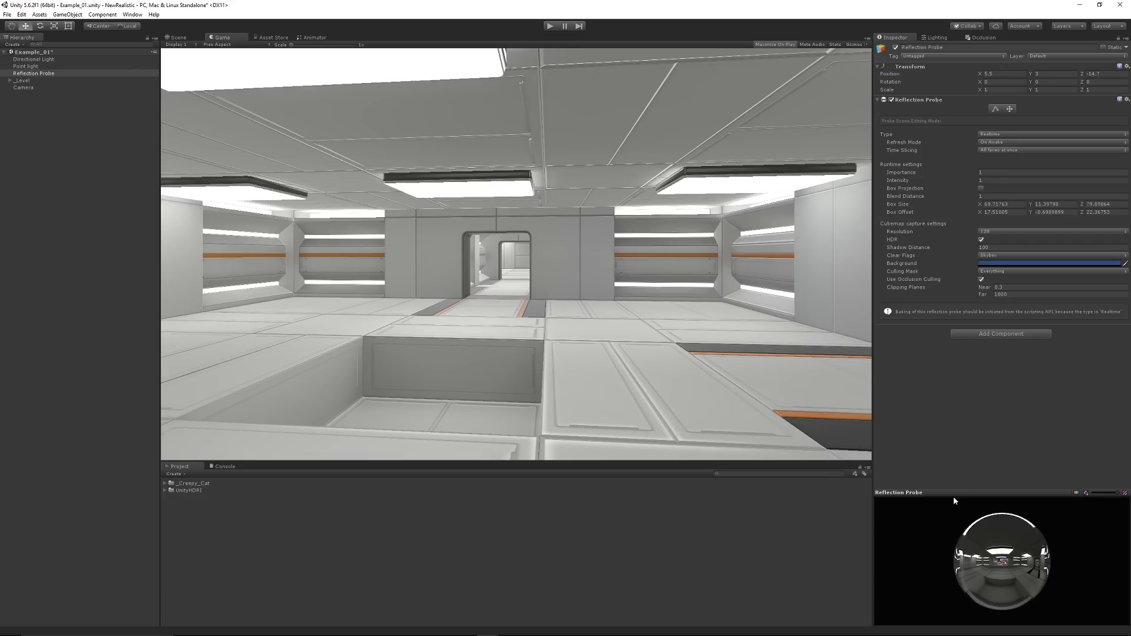
{"action": "left_click_drag", "start_coordinate": [954, 498], "coordinate": [956, 369]}
{"action": "left_click_drag", "start_coordinate": [1010, 535], "coordinate": [793, 540]}
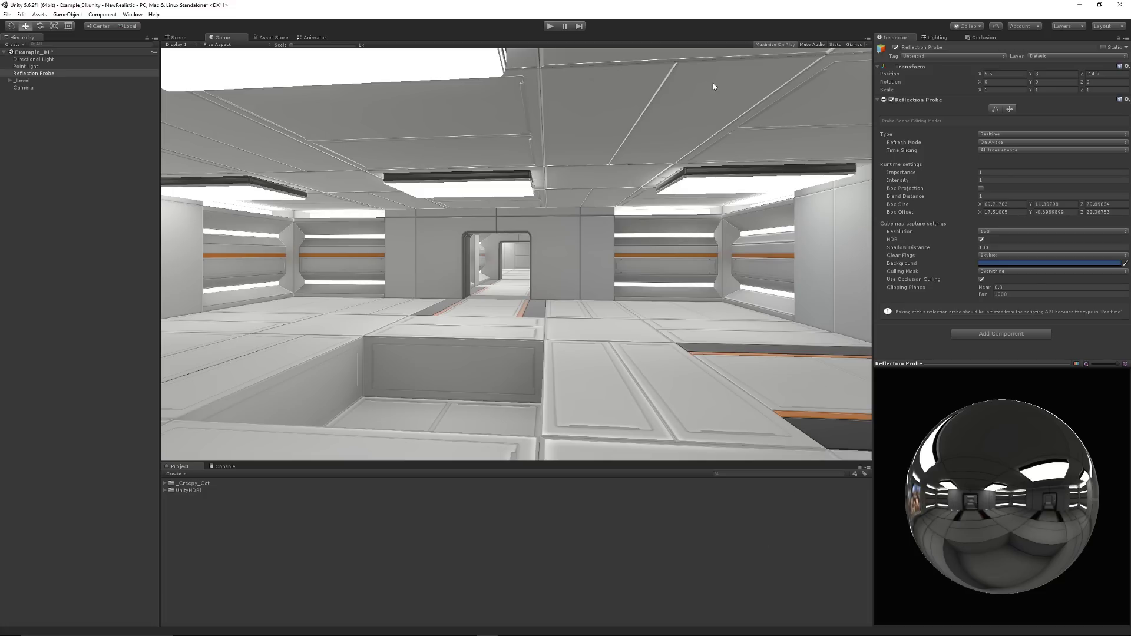
- Shrink the reflection probe's bounds horizontally to fit one room, about 30.3 by 30.9 units, and check the game view
{"action": "left_click", "coordinate": [179, 38]}
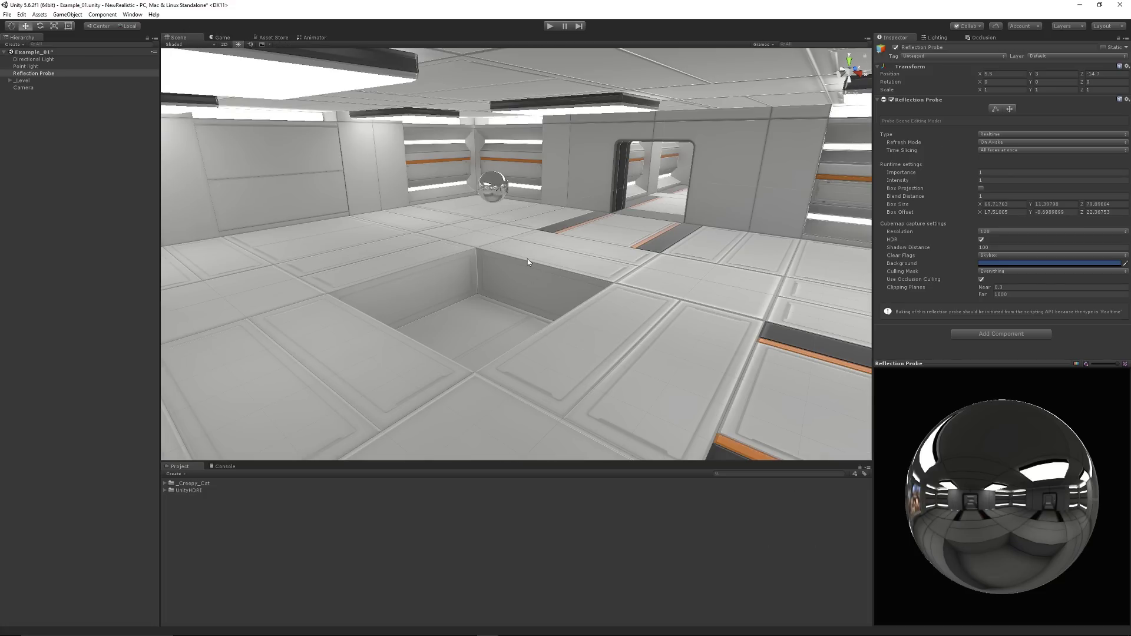
{"action": "scroll", "coordinate": [528, 260], "scroll_direction": "down", "scroll_amount": 3}
{"action": "scroll", "coordinate": [527, 260], "scroll_direction": "down", "scroll_amount": 10}
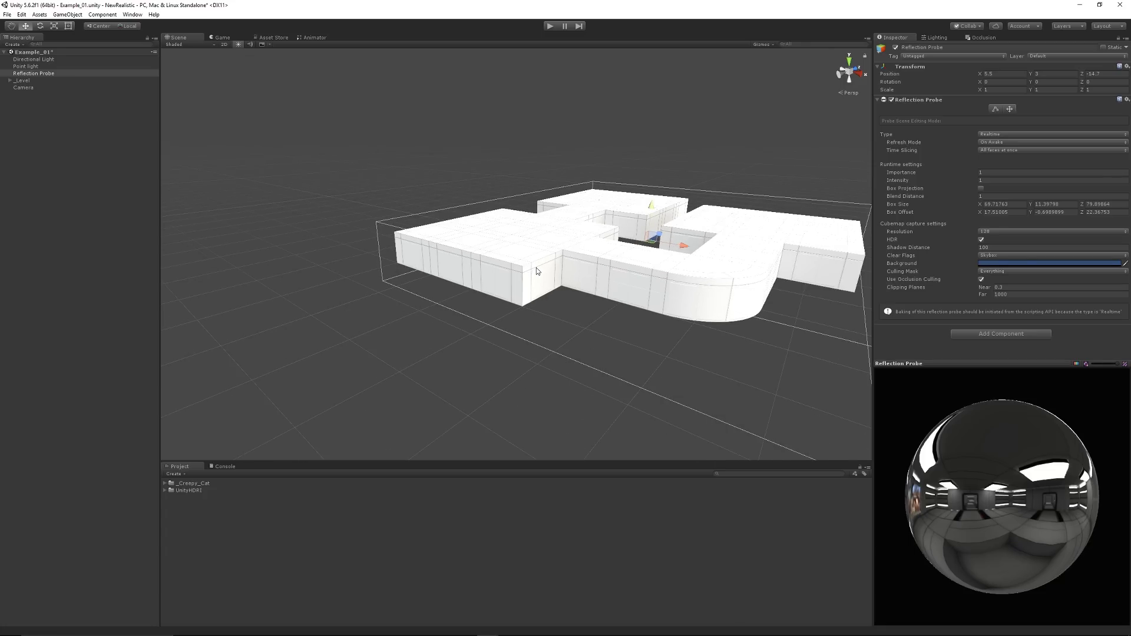
{"action": "left_click_drag", "start_coordinate": [543, 276], "coordinate": [543, 252], "text": "alt"}
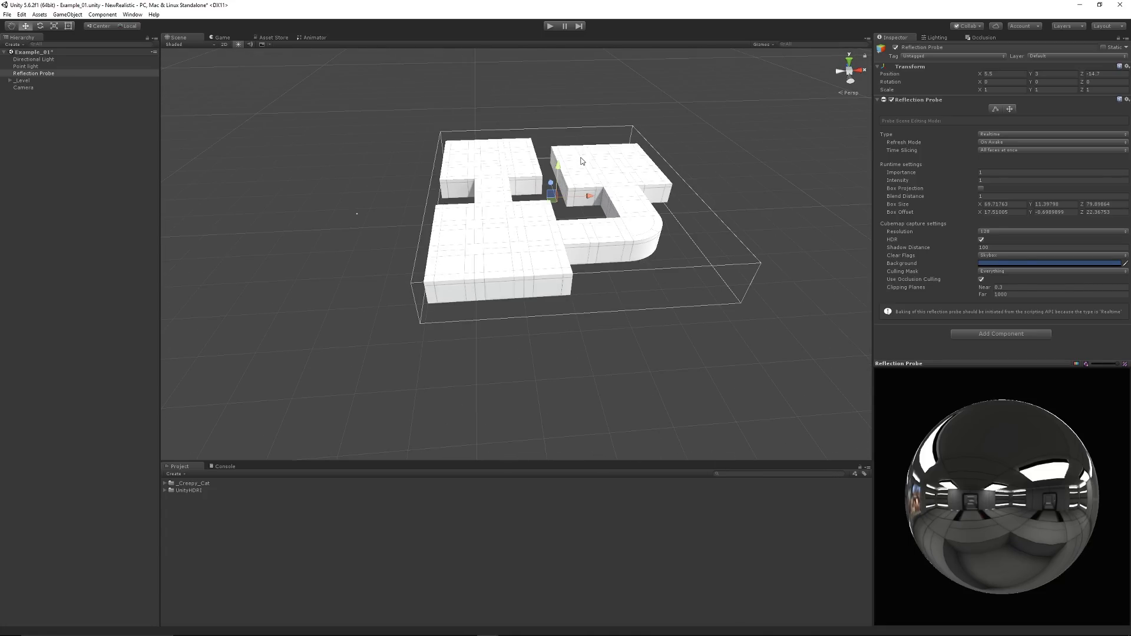
{"action": "scroll", "coordinate": [579, 167], "scroll_direction": "up", "scroll_amount": 2}
{"action": "scroll", "coordinate": [578, 170], "scroll_direction": "up", "scroll_amount": 1}
{"action": "scroll", "coordinate": [703, 93], "scroll_direction": "up", "scroll_amount": 1}
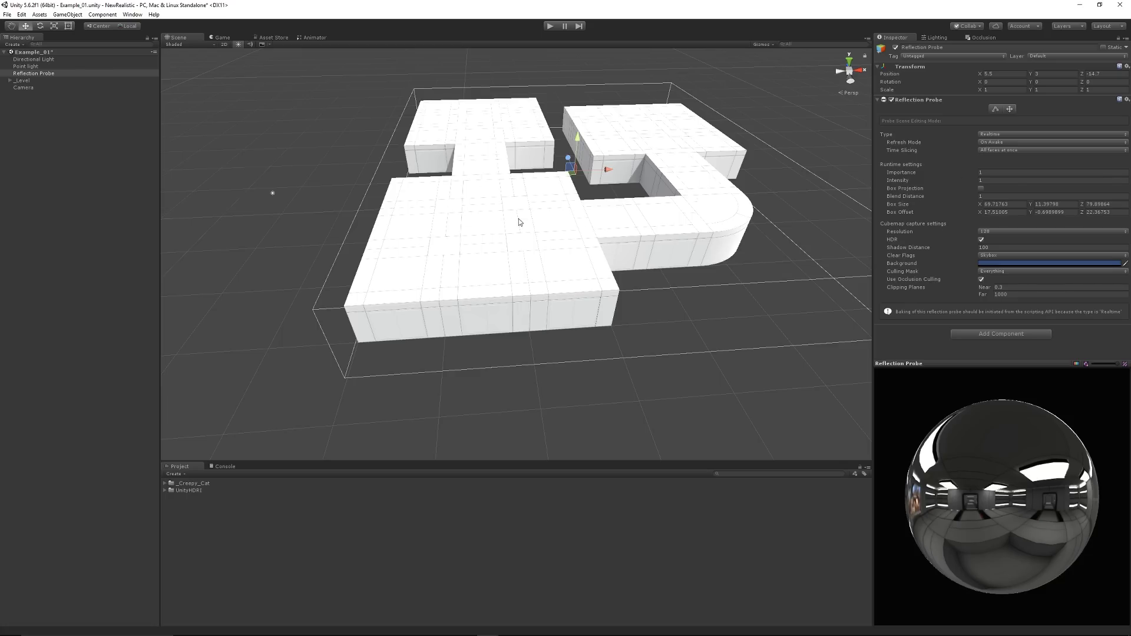
{"action": "left_click", "coordinate": [995, 109]}
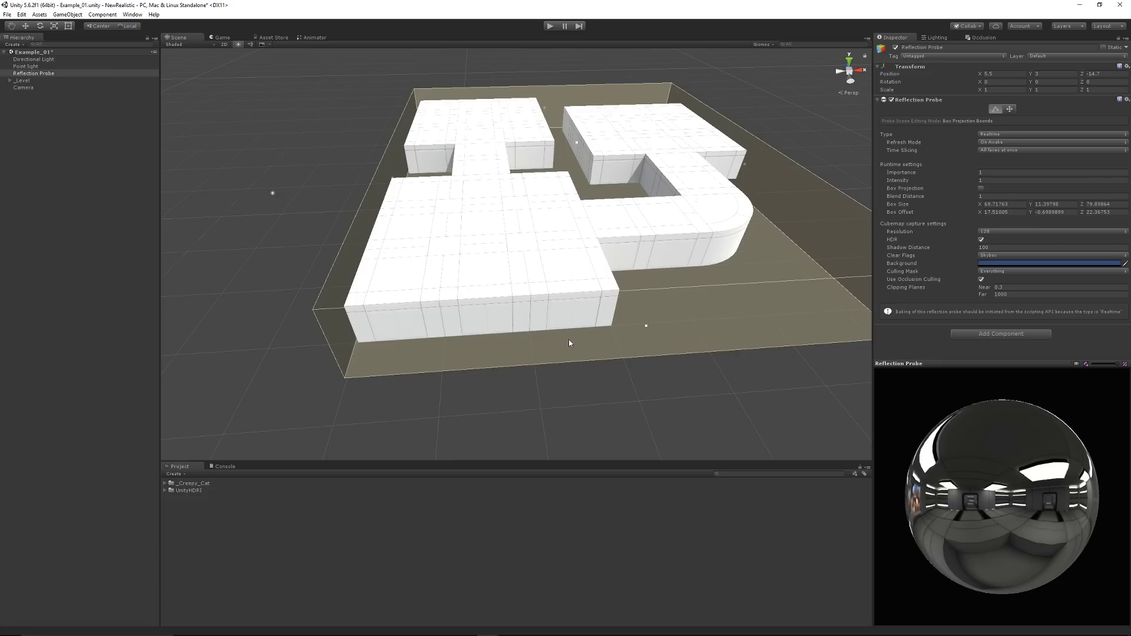
{"action": "left_click_drag", "start_coordinate": [569, 340], "coordinate": [731, 313], "text": "alt"}
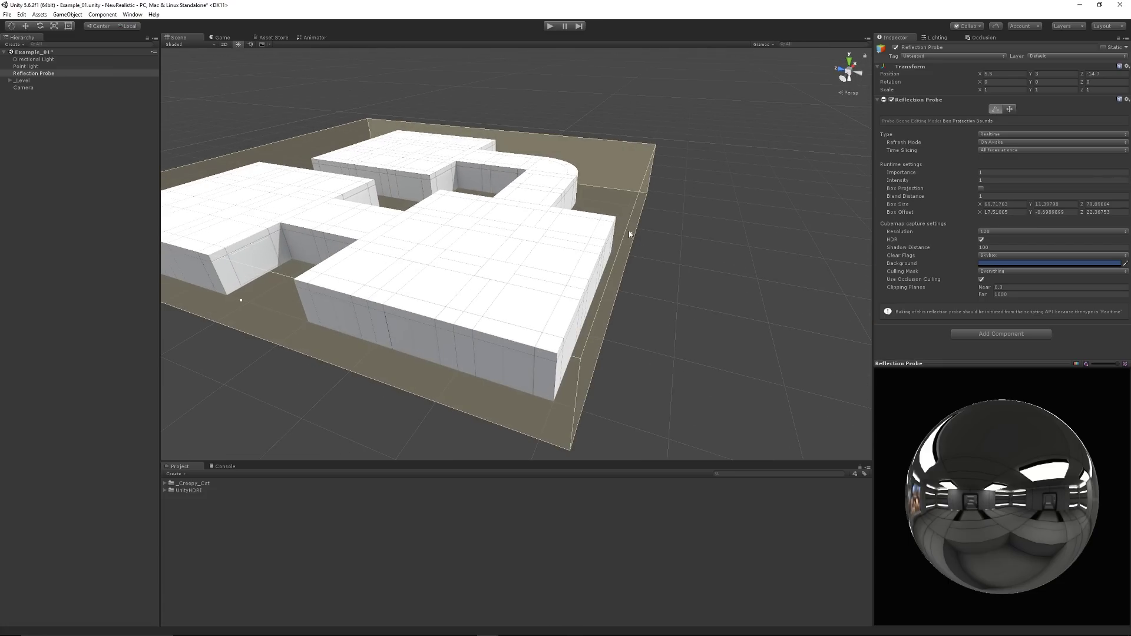
{"action": "left_click_drag", "start_coordinate": [631, 234], "coordinate": [248, 200]}
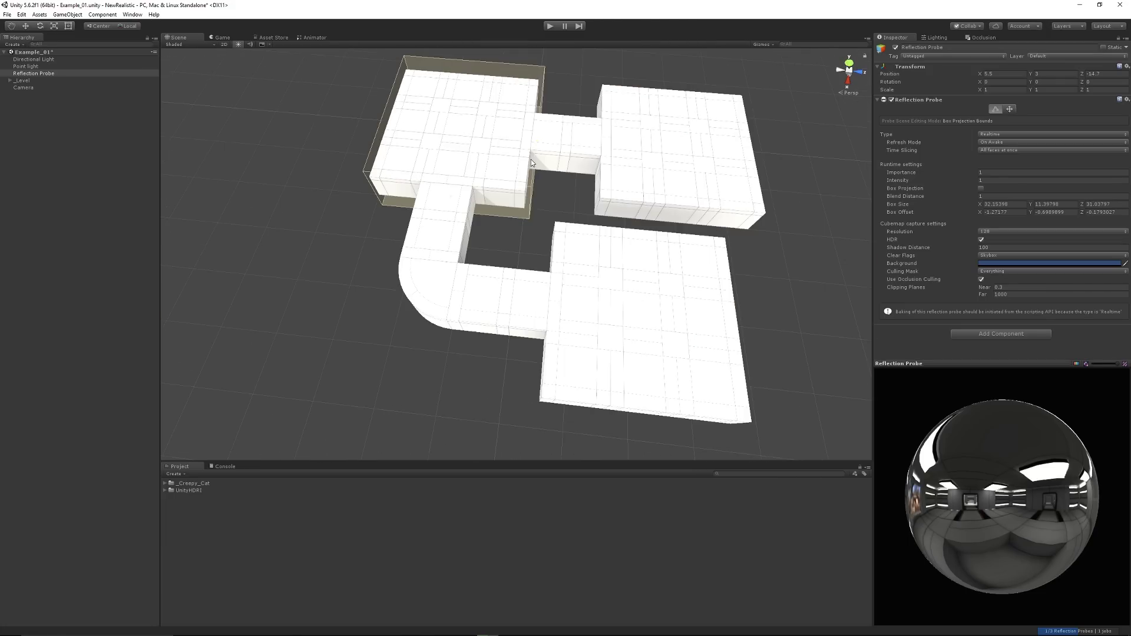
{"action": "left_click_drag", "start_coordinate": [532, 162], "coordinate": [531, 165]}
{"action": "left_click_drag", "start_coordinate": [715, 194], "coordinate": [413, 177], "text": "alt"}
{"action": "left_click", "coordinate": [221, 37]}
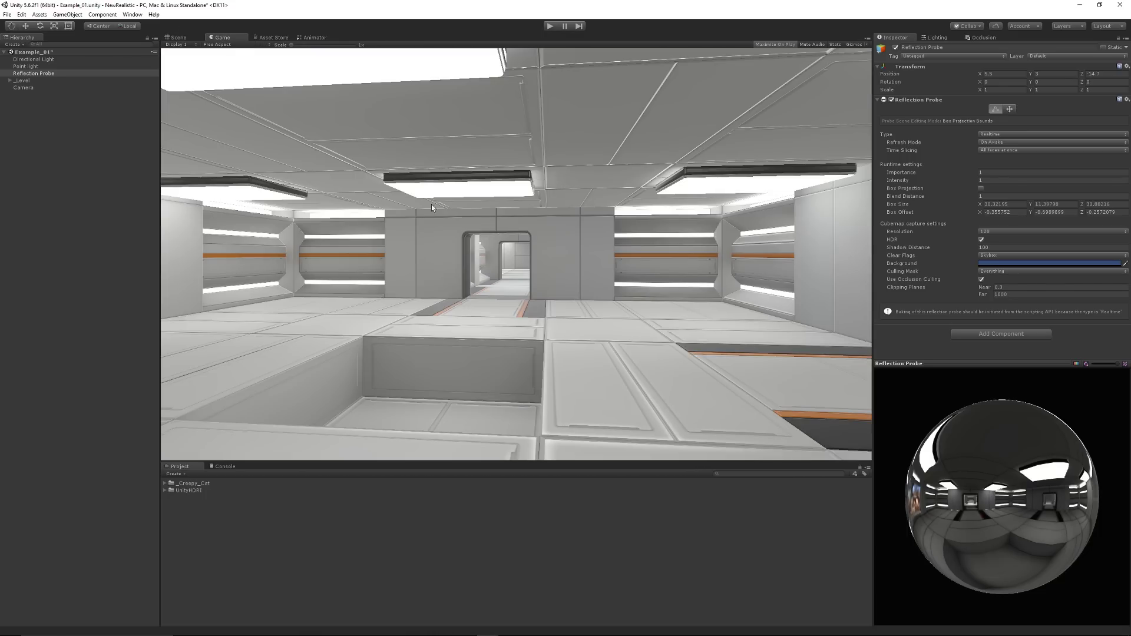
- Reduce the height of the reflection probe's bounds to about 6.7 units to match the room, and check the game view
{"action": "key", "text": "ctrl+1"}
{"action": "left_click_drag", "start_coordinate": [386, 235], "coordinate": [463, 232], "text": "alt"}
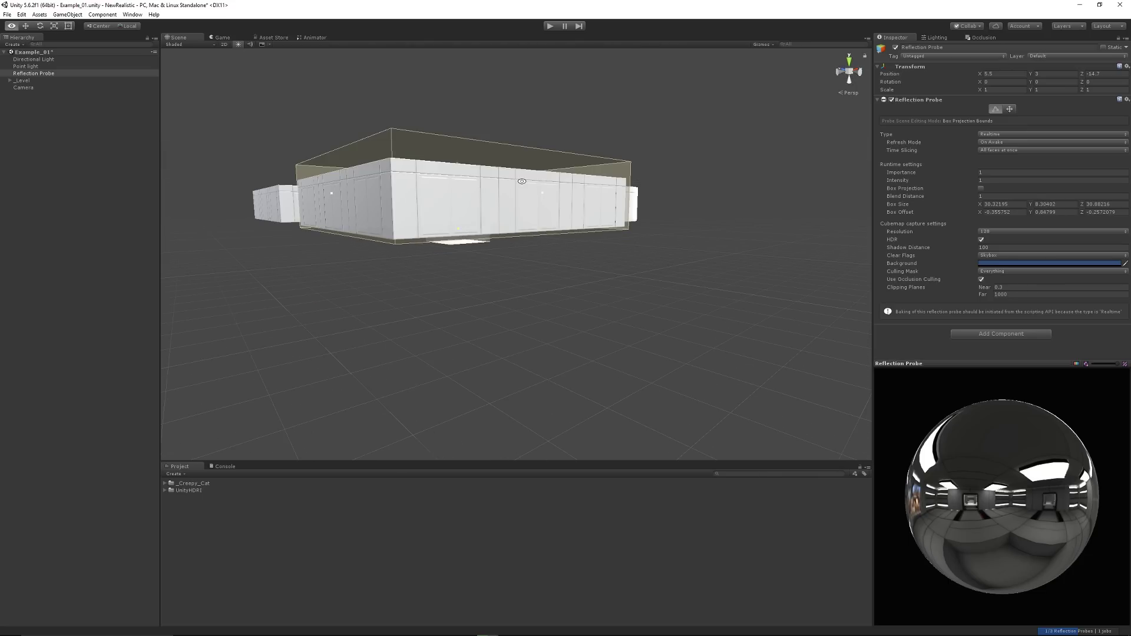
{"action": "mouse_move", "coordinate": [522, 182]}
{"action": "left_mouse_down", "text": "alt"}
{"action": "mouse_move", "coordinate": [517, 202]}
{"action": "mouse_move", "coordinate": [517, 187]}
{"action": "left_mouse_up", "text": "alt"}
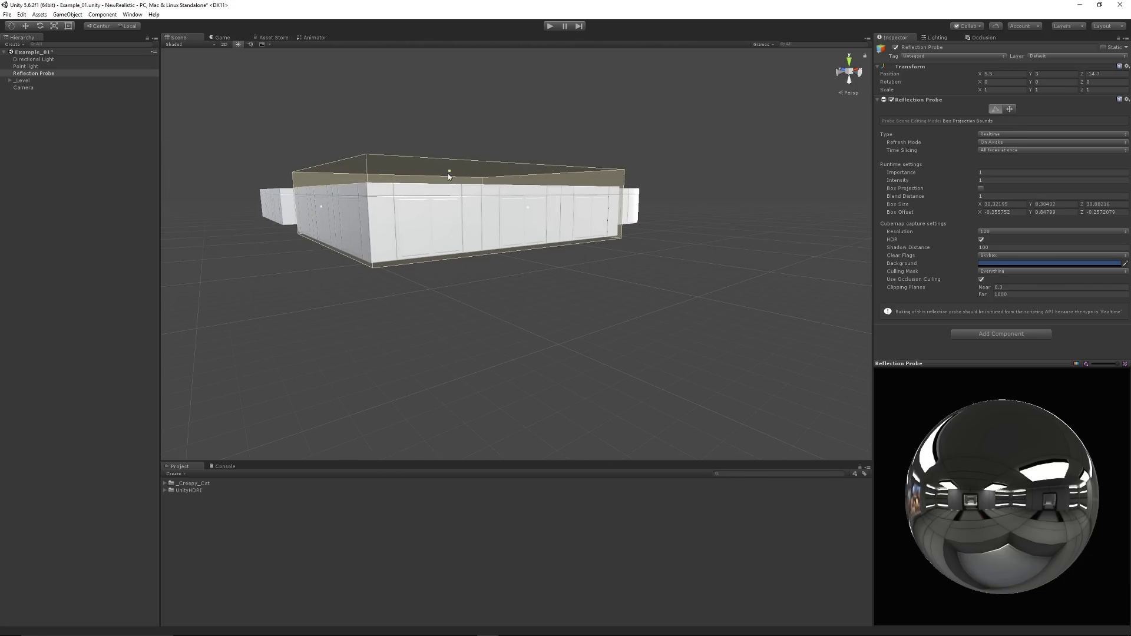
{"action": "left_click_drag", "start_coordinate": [449, 171], "coordinate": [449, 187]}
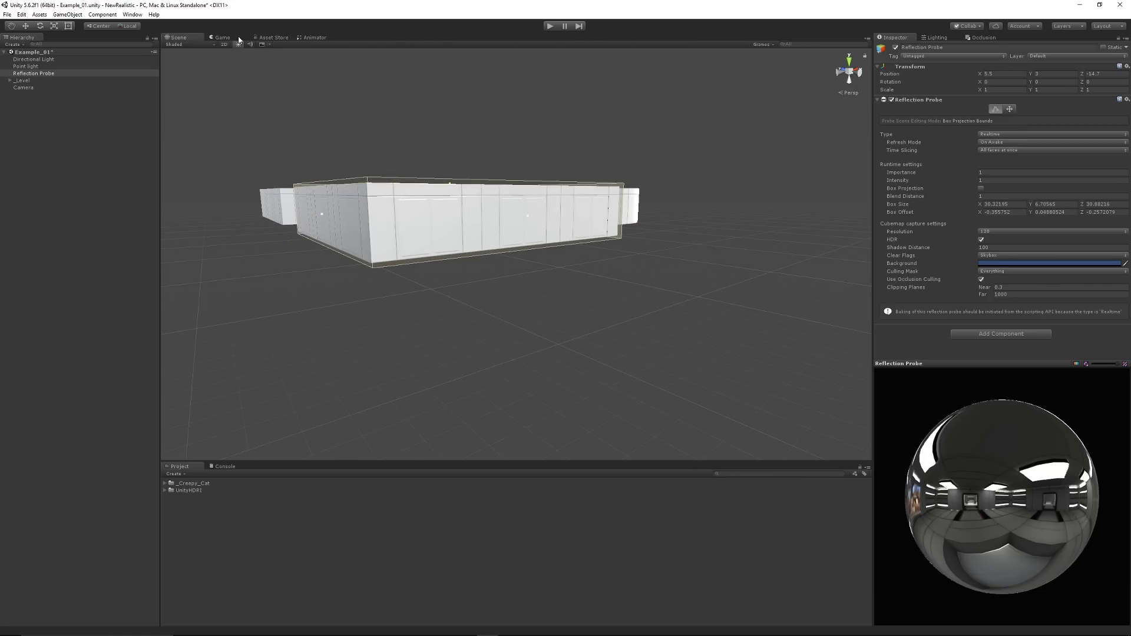
{"action": "left_click", "coordinate": [227, 38]}
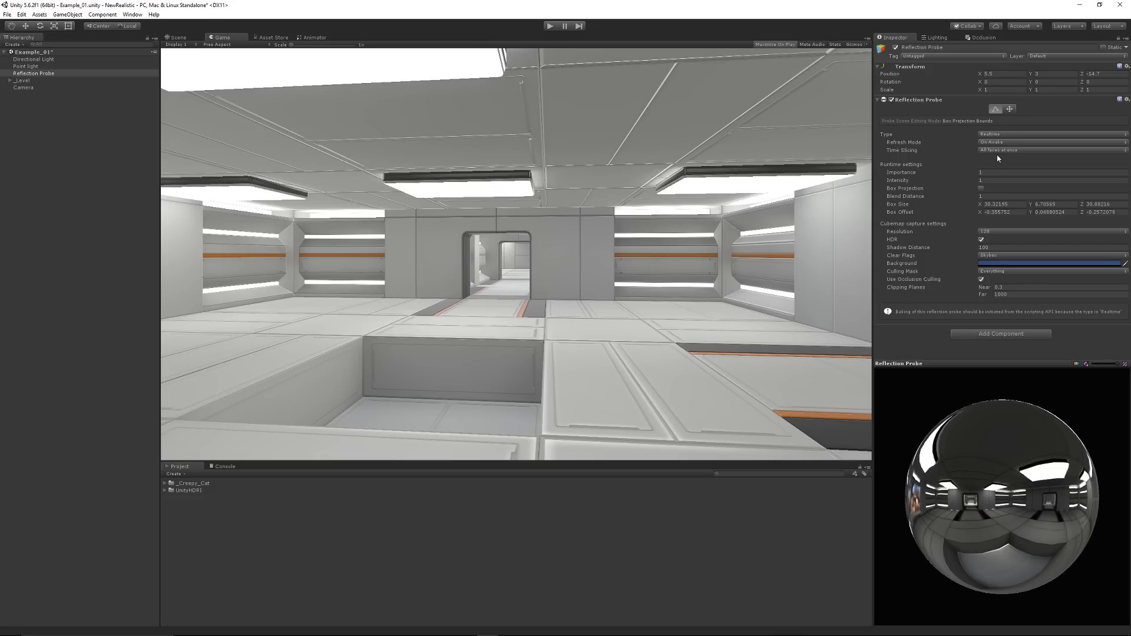
- Set up the reflection probe as Realtime with Box Projection and a cubemap resolution of 256
{"action": "left_click", "coordinate": [1002, 135]}
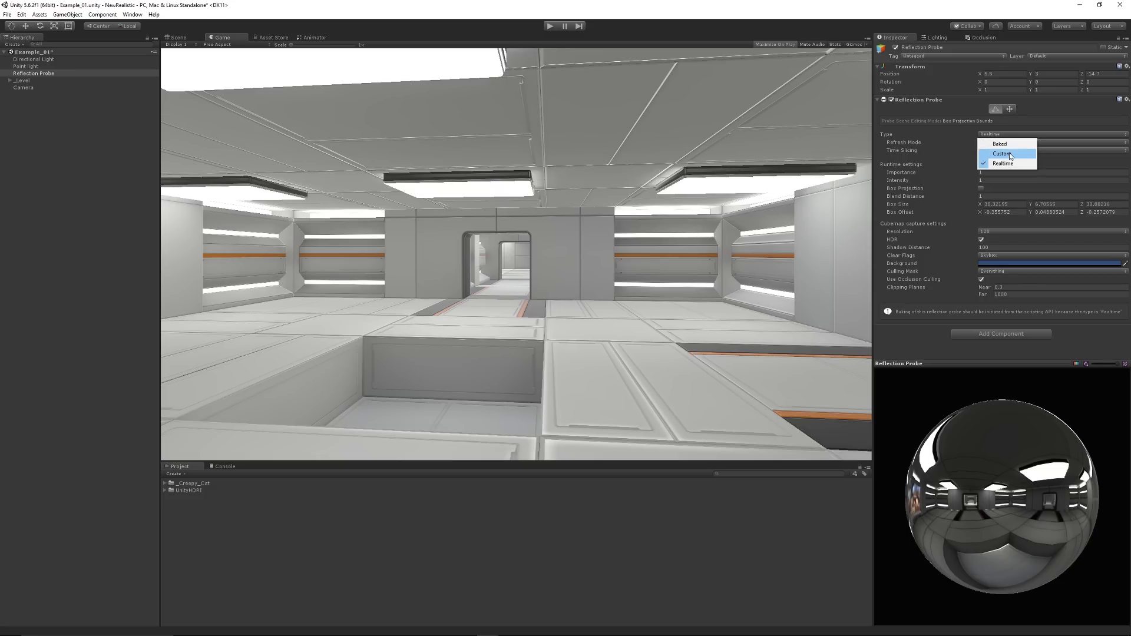
{"action": "left_click", "coordinate": [1002, 163]}
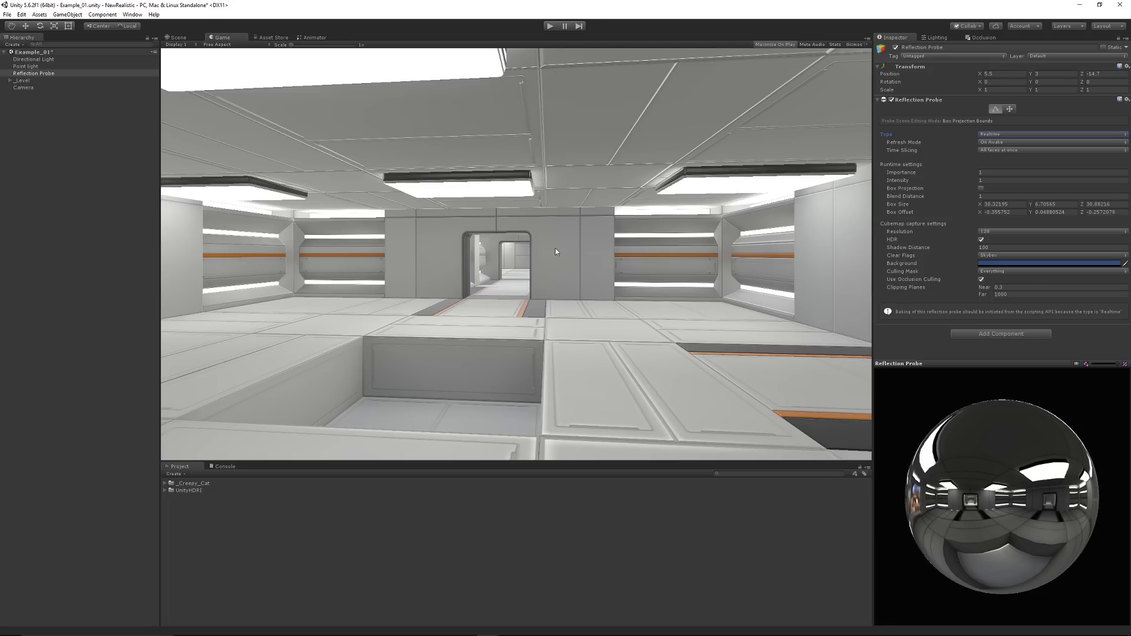
{"action": "left_click", "coordinate": [920, 189]}
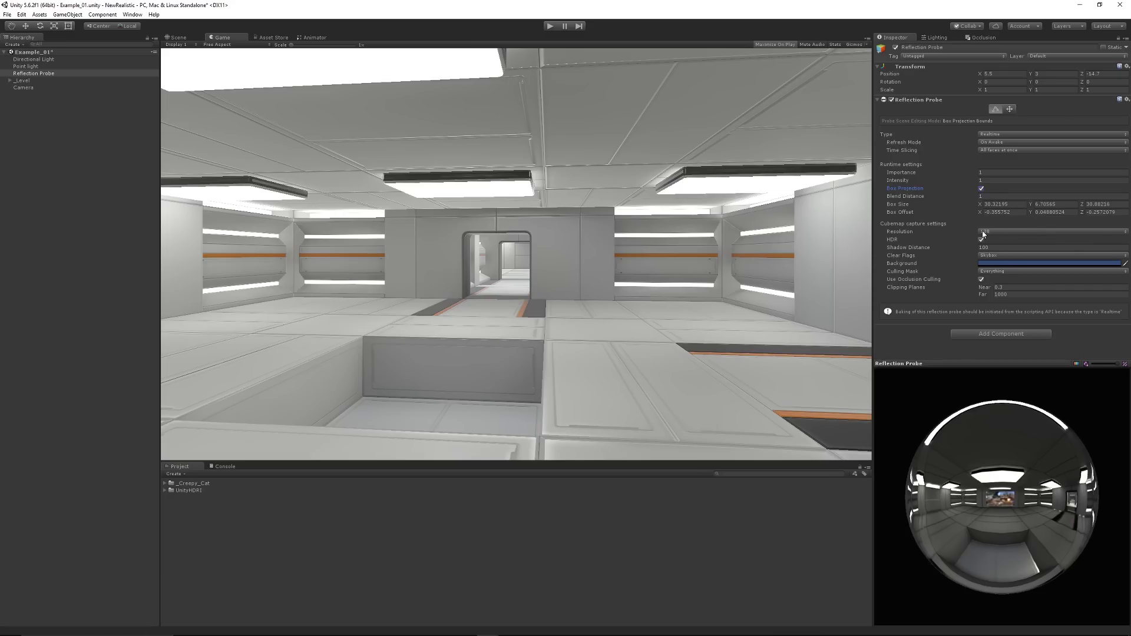
{"action": "left_click", "coordinate": [989, 232]}
{"action": "left_click", "coordinate": [996, 279]}
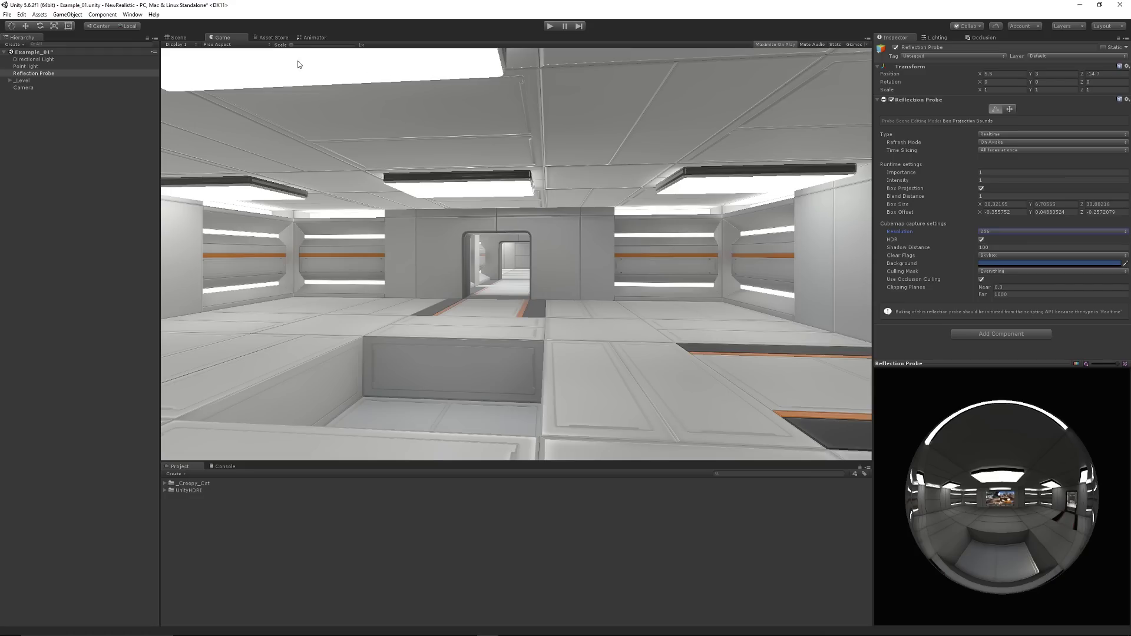
- Keep HDR allowed on the scene camera and turn off its Allow MSAA option
{"action": "left_click", "coordinate": [24, 87]}
{"action": "left_click", "coordinate": [177, 37]}
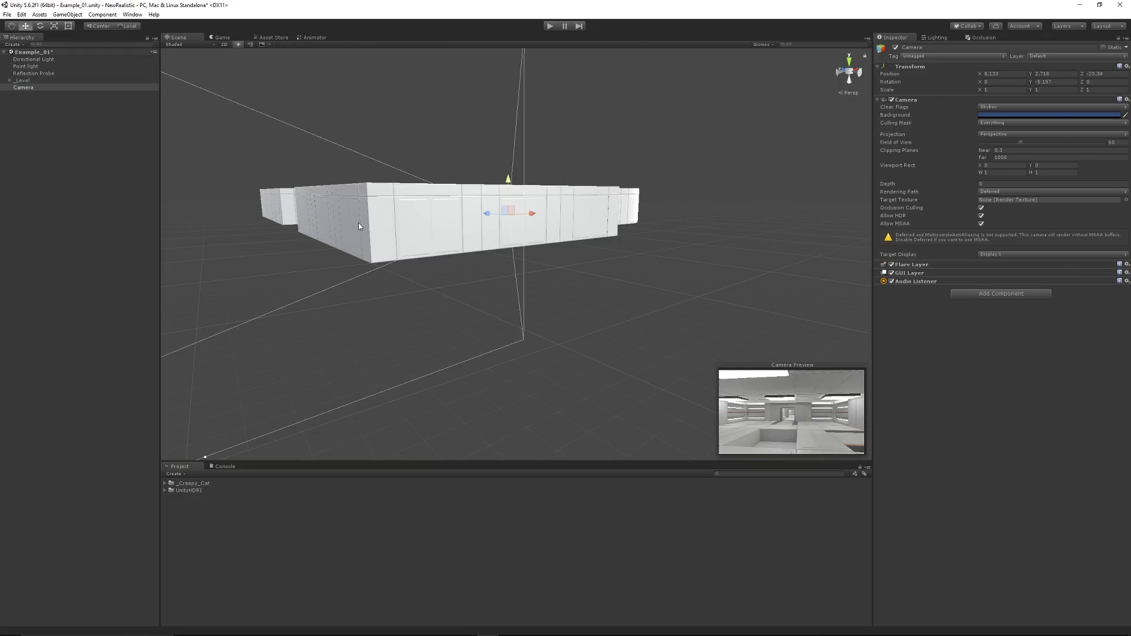
{"action": "key", "text": "f"}
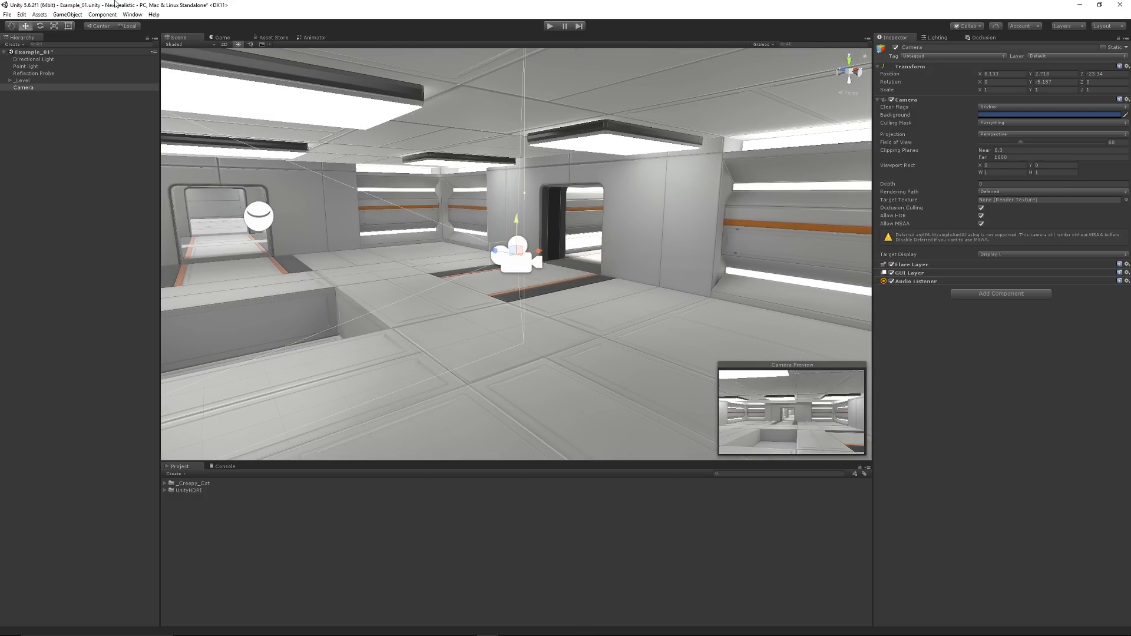
{"action": "left_click", "coordinate": [222, 37]}
{"action": "left_click", "coordinate": [981, 217]}
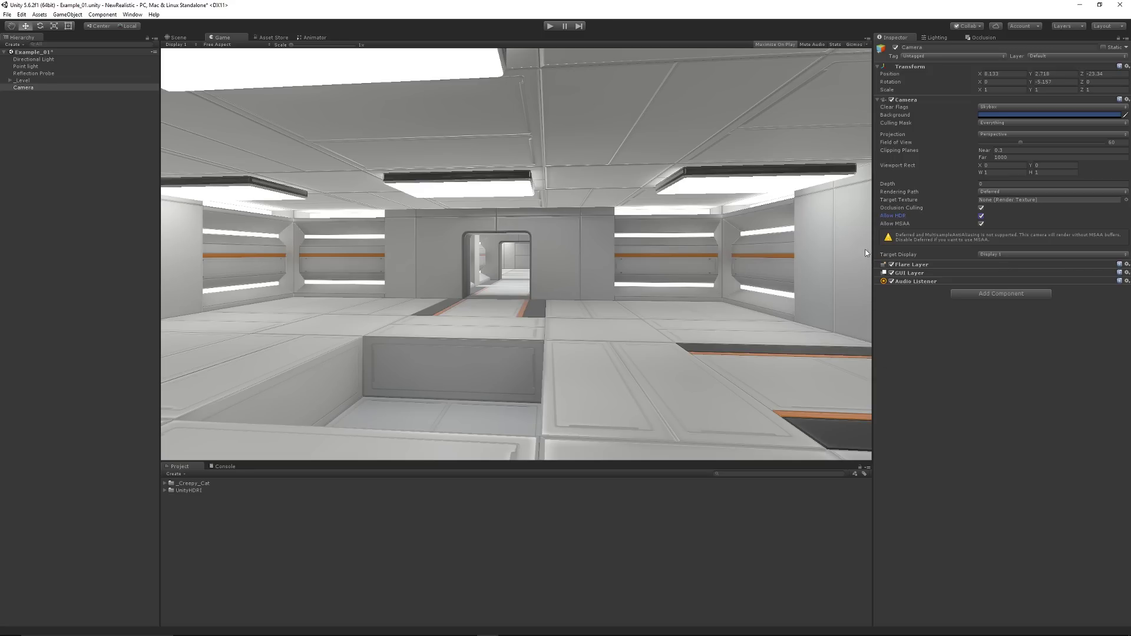
{"action": "left_click", "coordinate": [982, 224]}
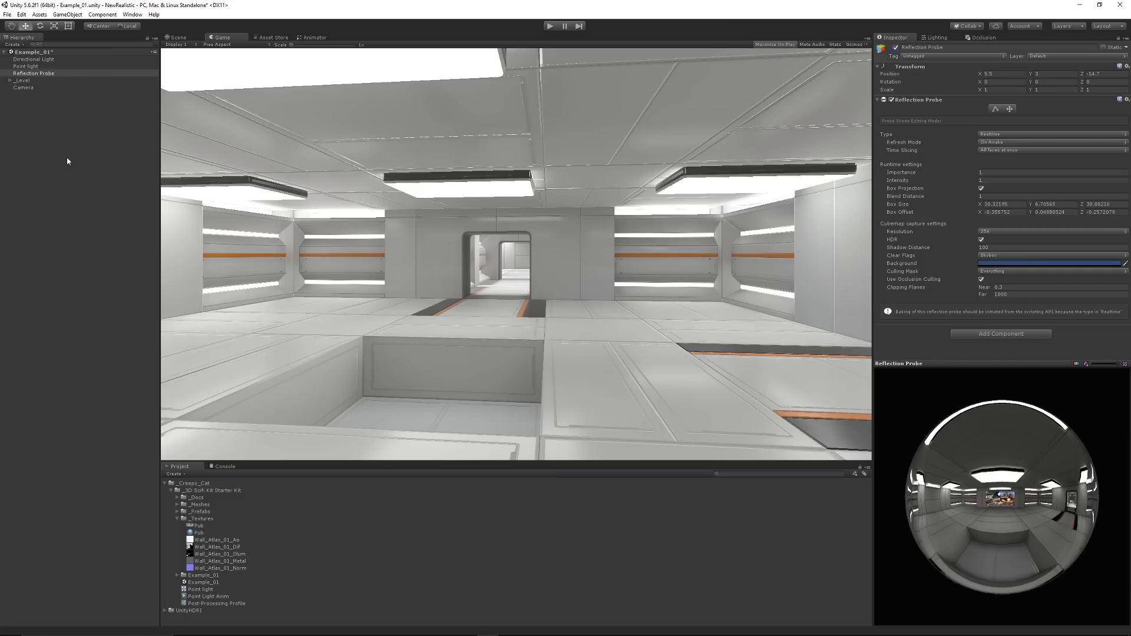
- Raise the Smoothness of the floor's Wall_Atlas_01_Dif material to 1, keep Metallic at 0, and check the game view
{"action": "left_click", "coordinate": [23, 87]}
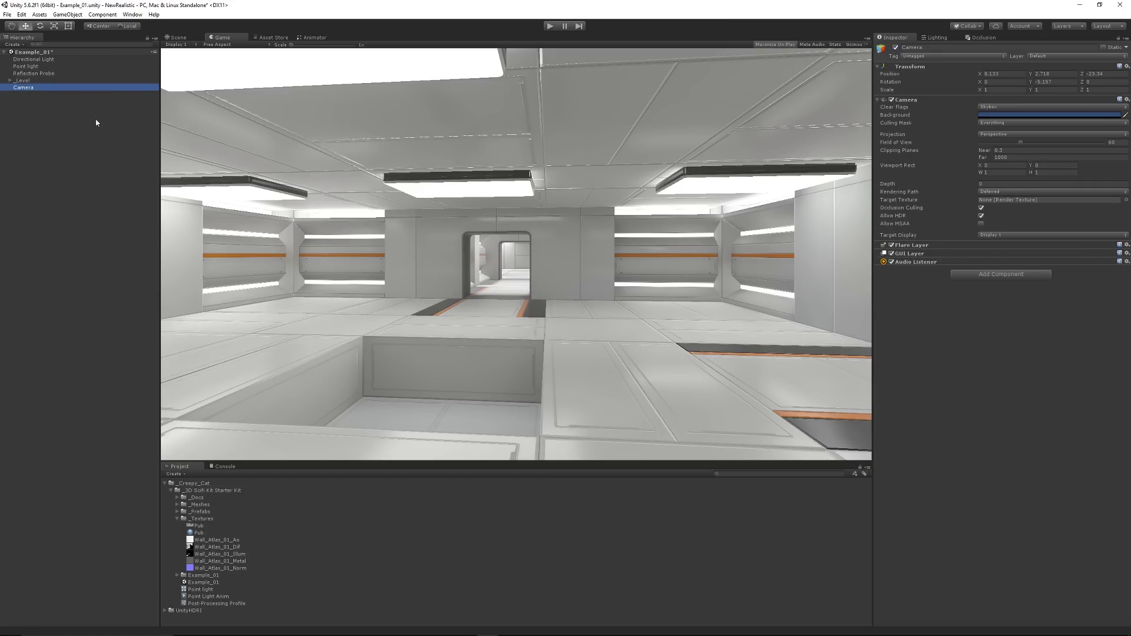
{"action": "left_click", "coordinate": [380, 371]}
{"action": "key", "text": "ctrl+1"}
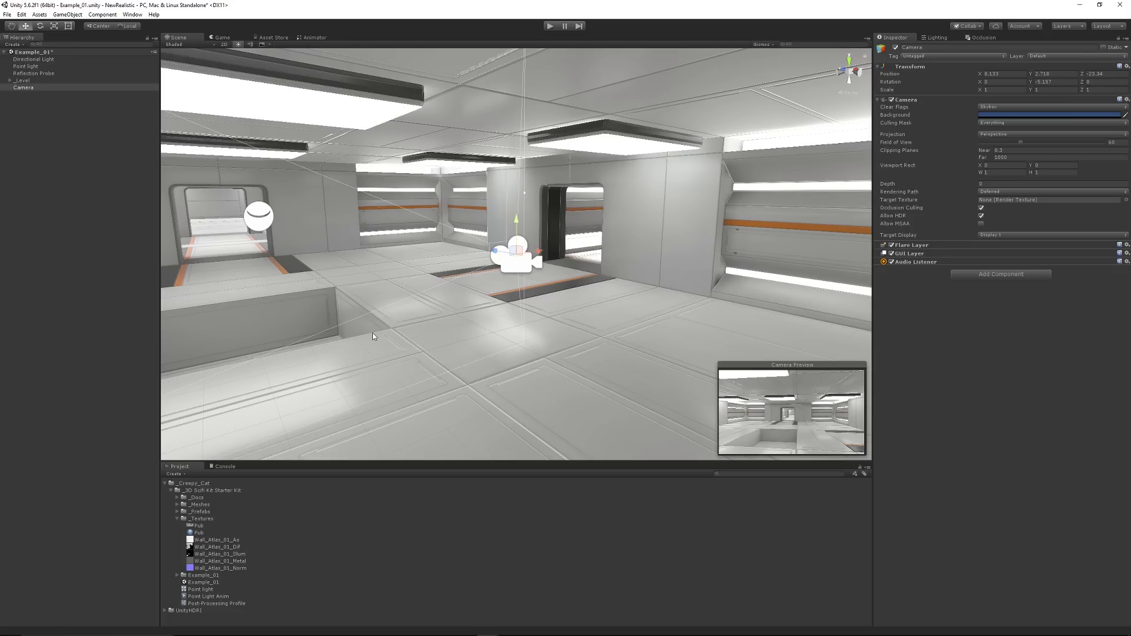
{"action": "left_click", "coordinate": [373, 335]}
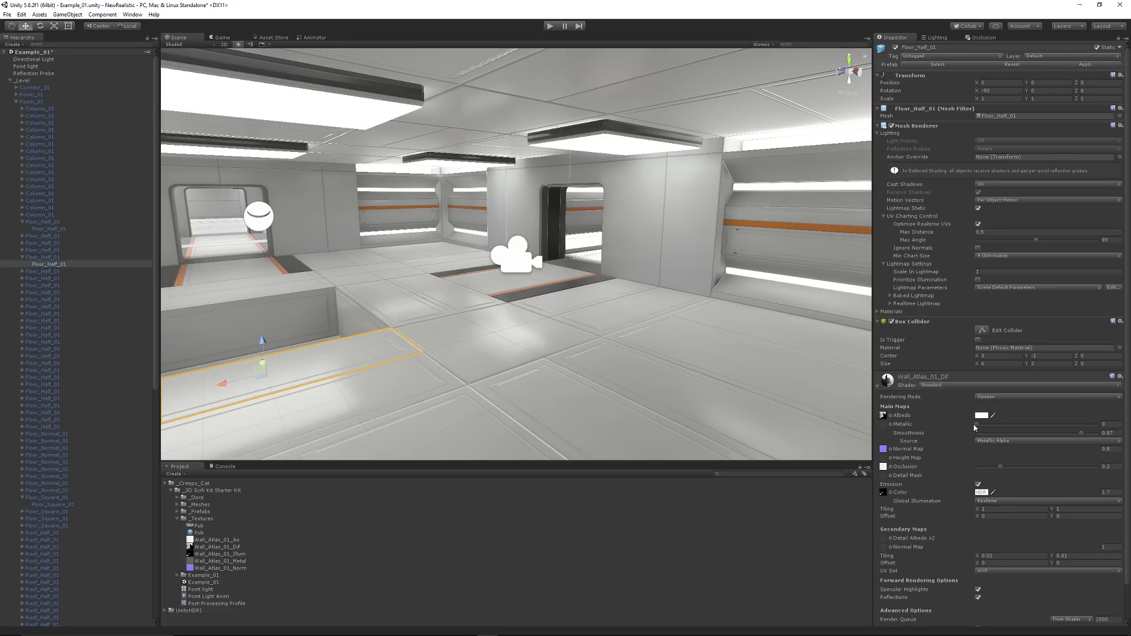
{"action": "left_click", "coordinate": [223, 38]}
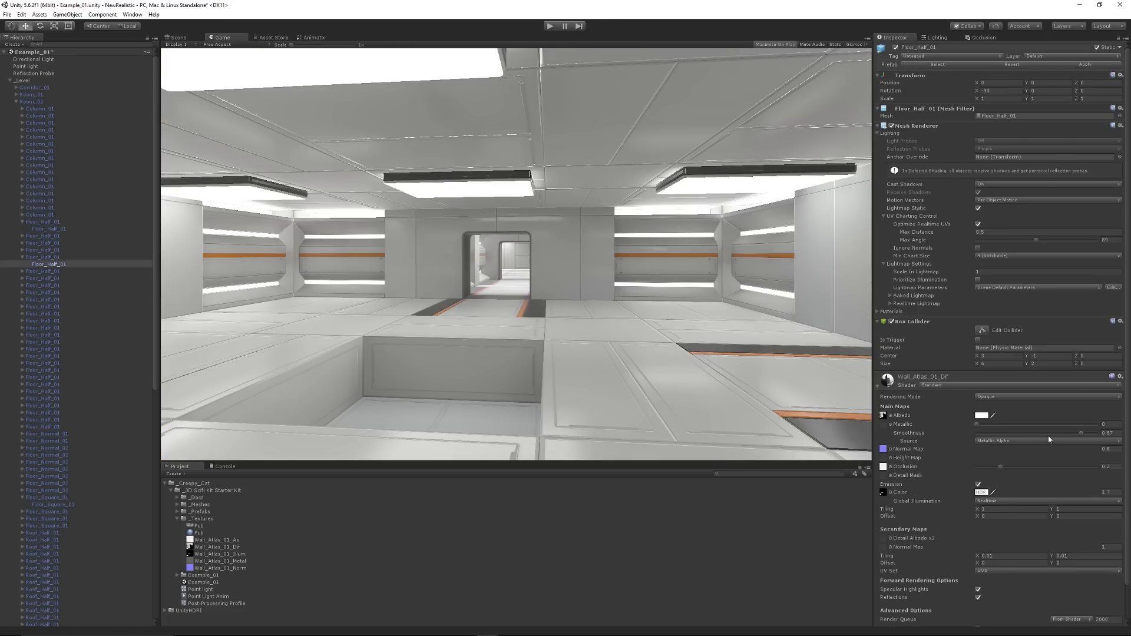
{"action": "left_click_drag", "start_coordinate": [1081, 434], "coordinate": [1108, 434]}
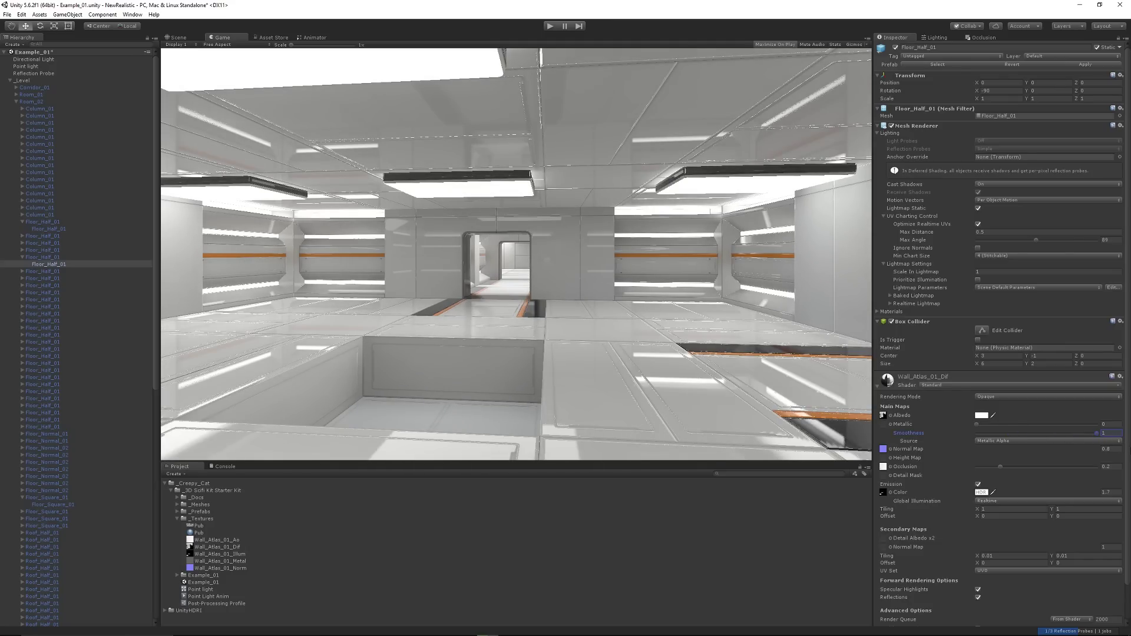
{"action": "left_click_drag", "start_coordinate": [1009, 426], "coordinate": [882, 437]}
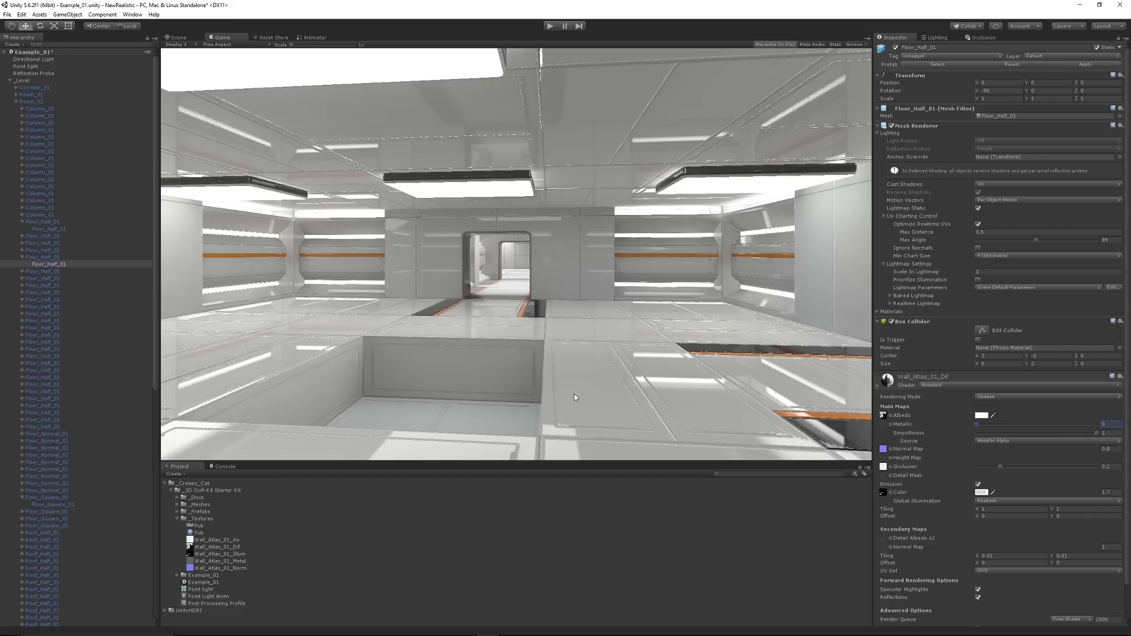
- Toggle the reflection probe off and on to compare how the glossy surfaces look in the game view
{"action": "left_click", "coordinate": [10, 81]}
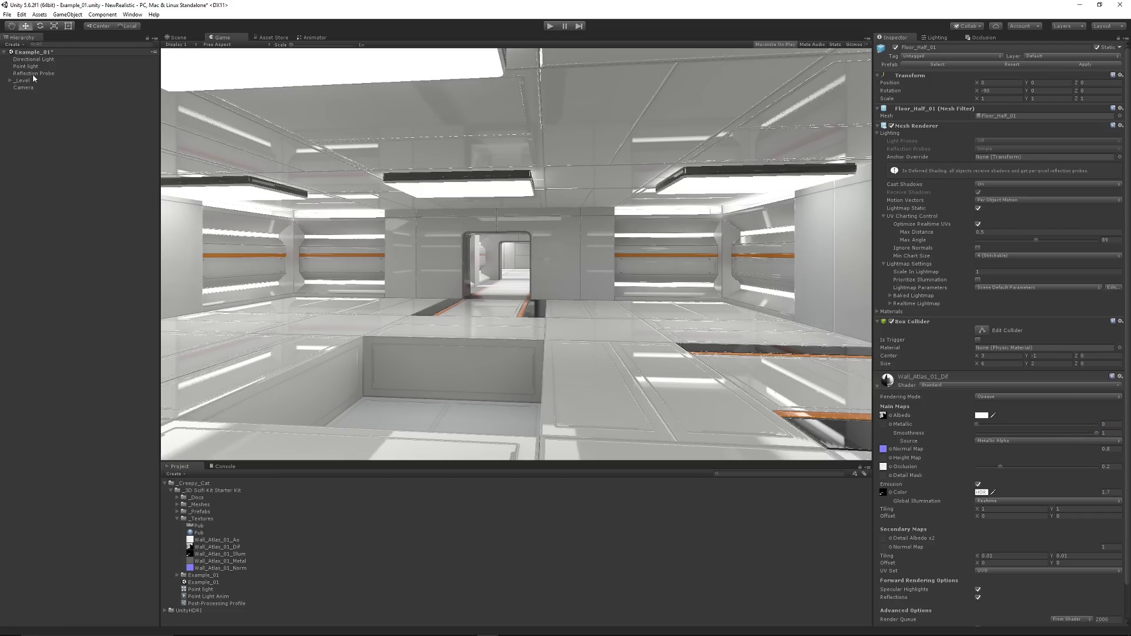
{"action": "left_click", "coordinate": [34, 73]}
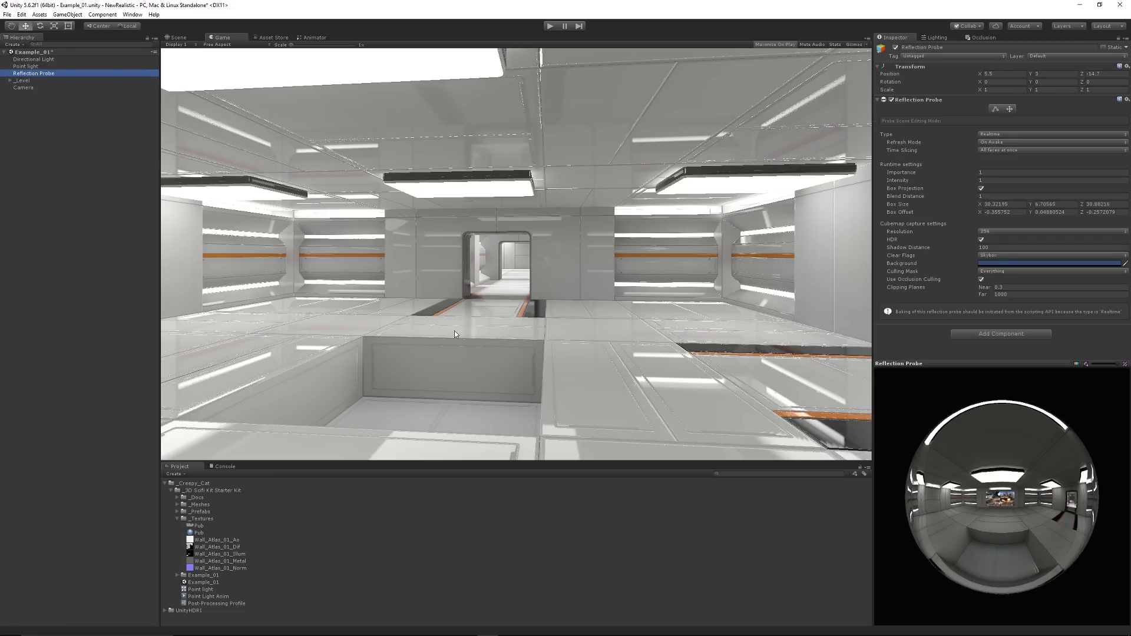
{"action": "left_click", "coordinate": [853, 265]}
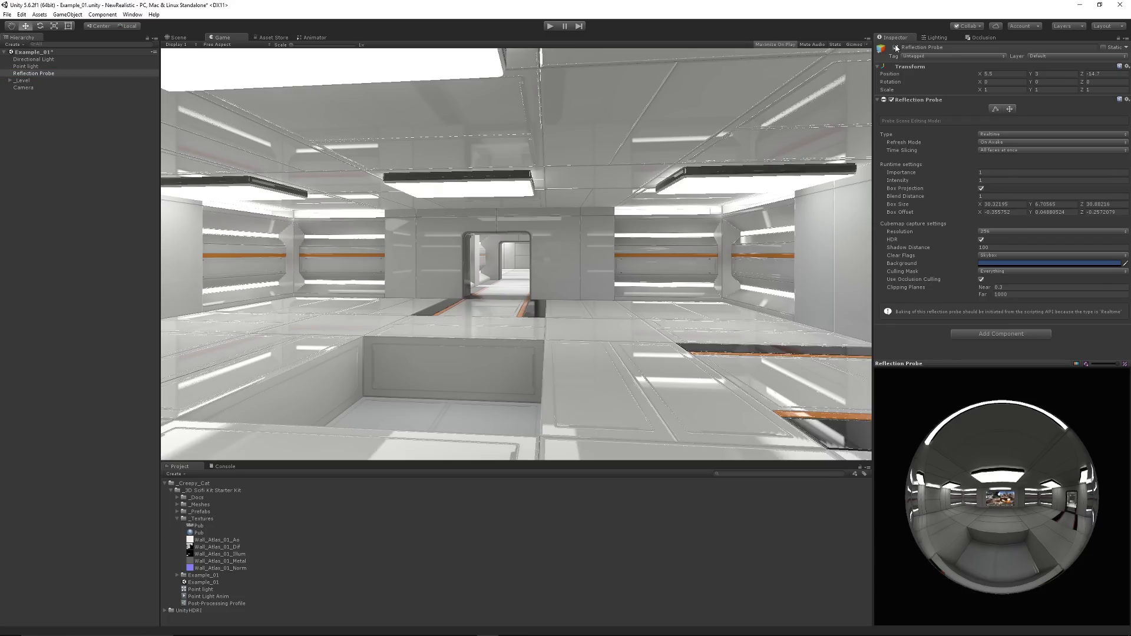
{"action": "key", "text": "alt+shift+a"}
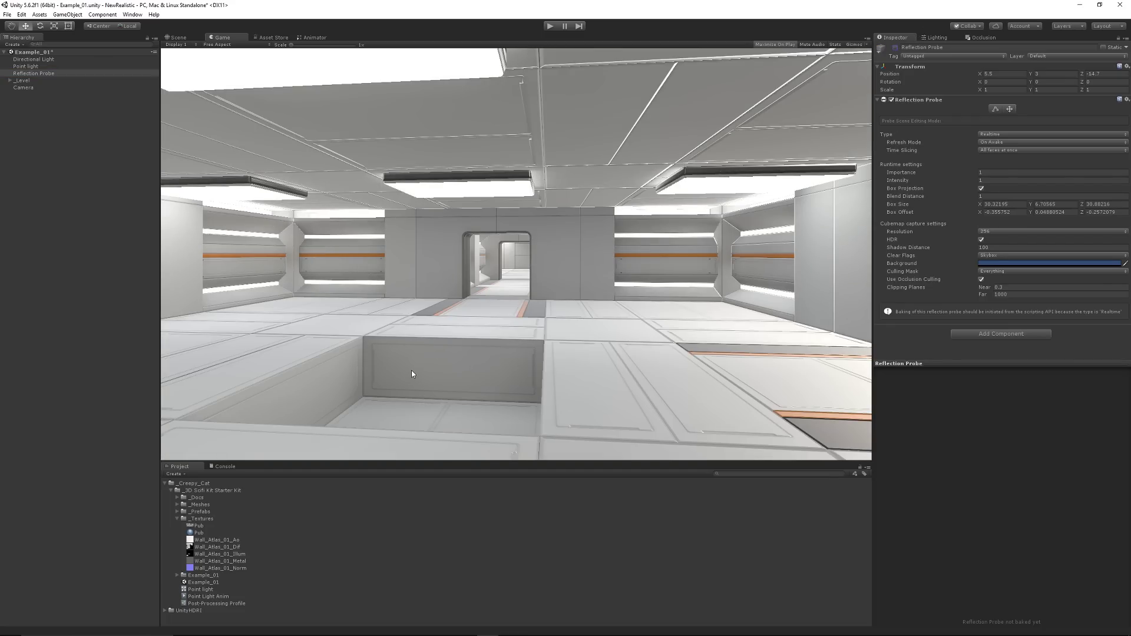
{"action": "left_click", "coordinate": [897, 47]}
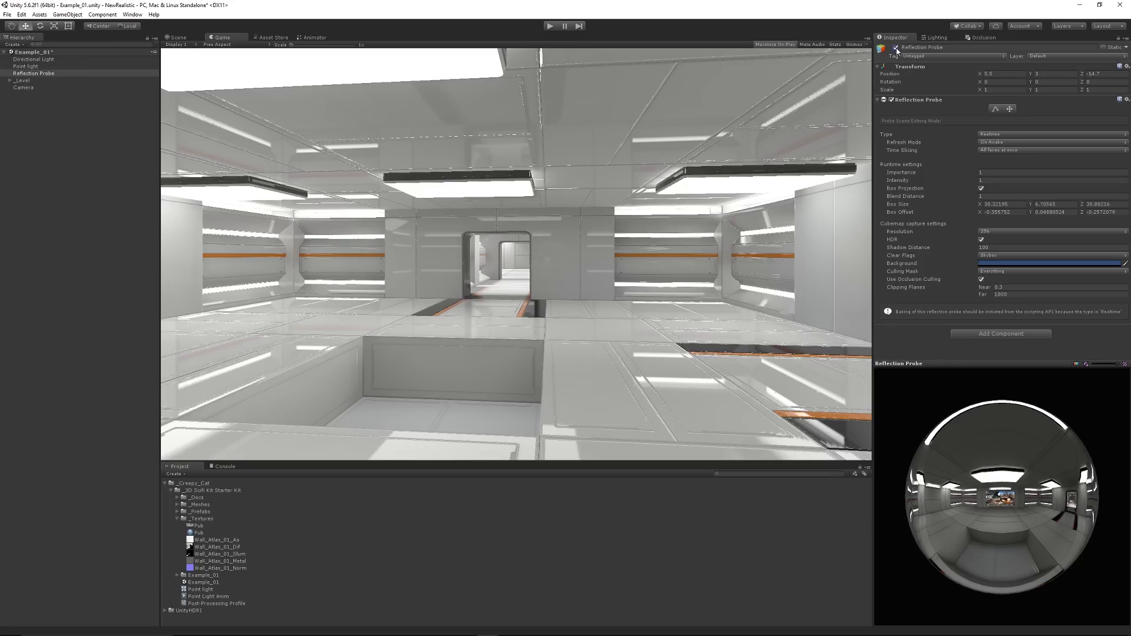
{"action": "left_click", "coordinate": [897, 48]}
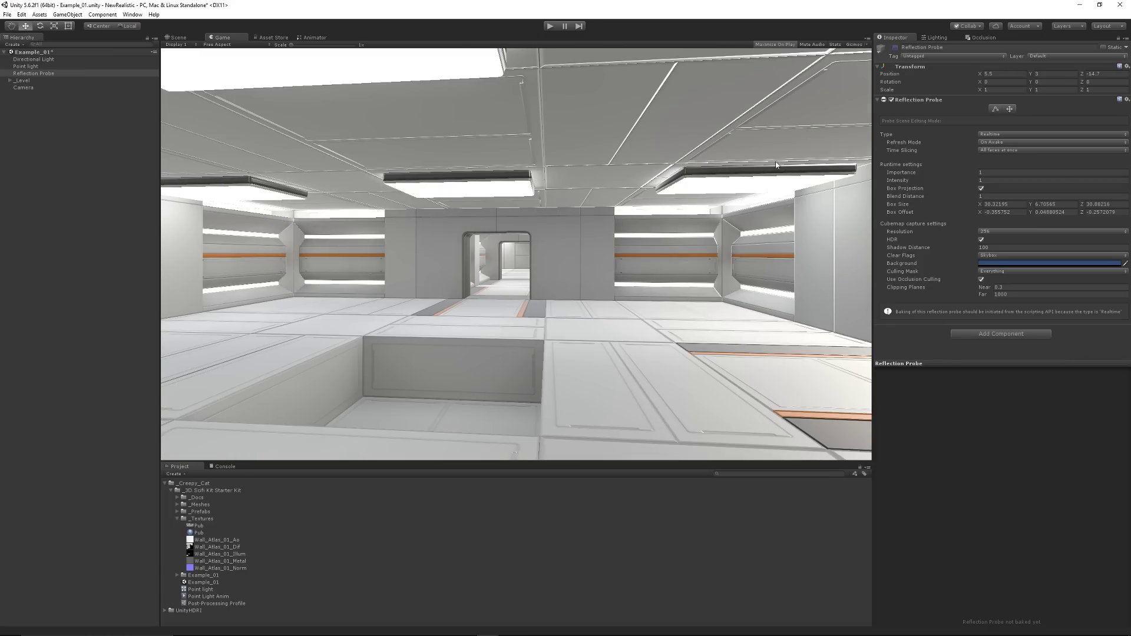
- Dock the Game view beside the Scene view and lower the floor material's Smoothness to about 0.67
{"action": "left_click", "coordinate": [176, 37]}
{"action": "left_click", "coordinate": [393, 301]}
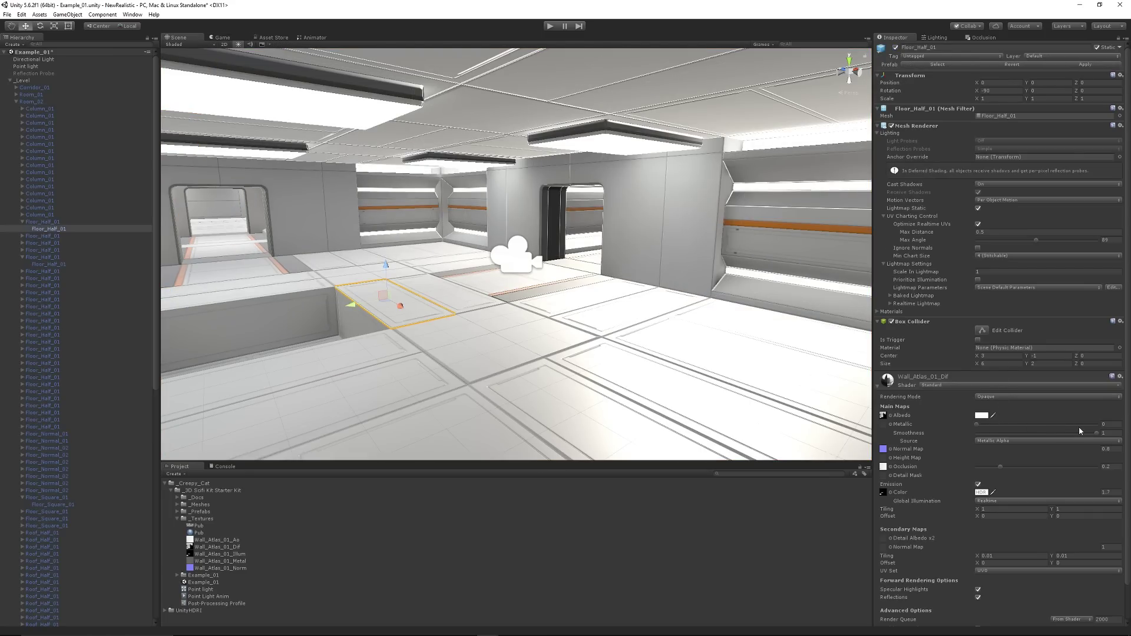
{"action": "left_click_drag", "start_coordinate": [1096, 433], "coordinate": [1072, 433]}
{"action": "left_click", "coordinate": [221, 37]}
{"action": "left_click_drag", "start_coordinate": [220, 37], "coordinate": [703, 267]}
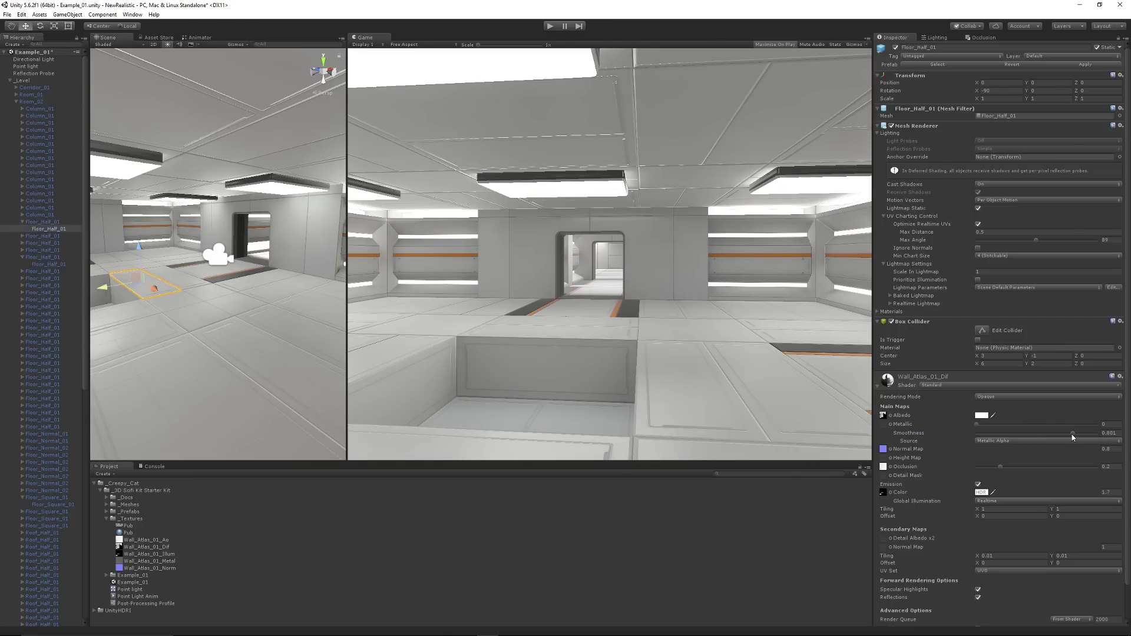
{"action": "mouse_move", "coordinate": [1073, 433]}
{"action": "left_mouse_down"}
{"action": "mouse_move", "coordinate": [941, 436]}
{"action": "mouse_move", "coordinate": [1093, 433]}
{"action": "mouse_move", "coordinate": [1058, 436]}
{"action": "left_mouse_up"}
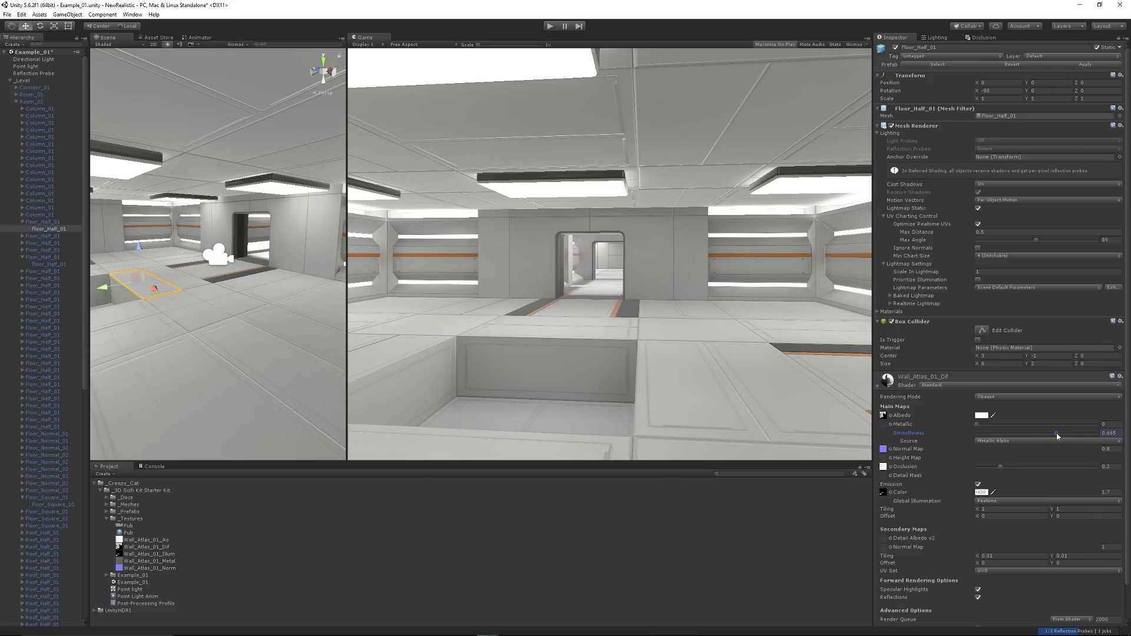
- Compare both views with the reflection probe disabled and enabled at the reduced smoothness, leaving the probe enabled
{"action": "left_click", "coordinate": [20, 73]}
{"action": "left_click", "coordinate": [897, 48]}
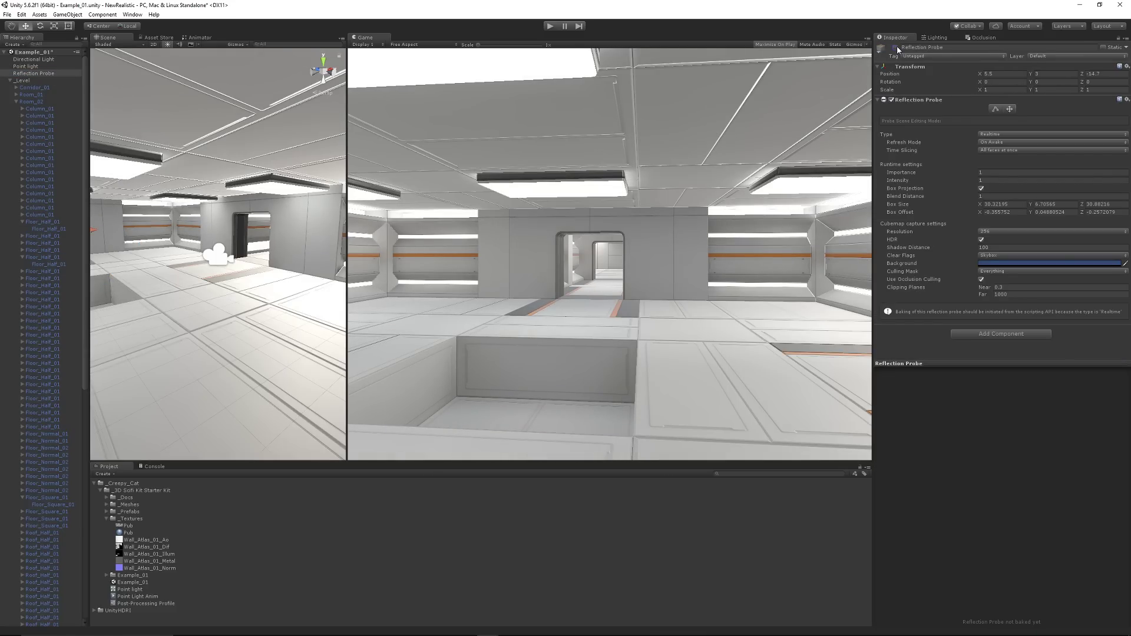
{"action": "left_click", "coordinate": [896, 47]}
{"action": "left_click", "coordinate": [897, 47]}
{"action": "left_click", "coordinate": [896, 47]}
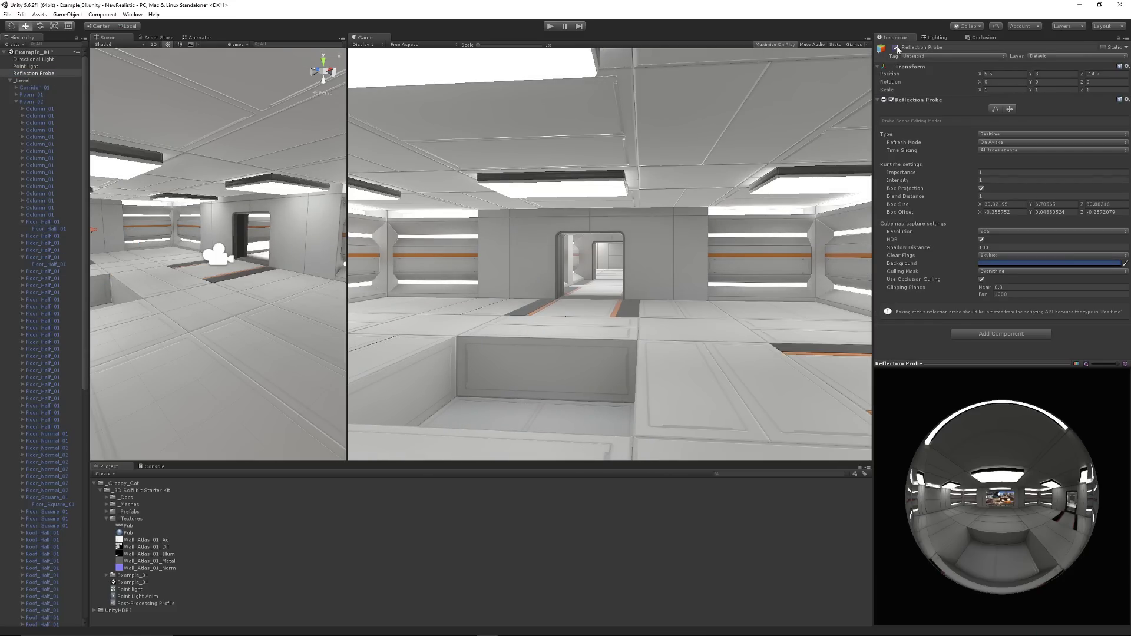
{"action": "left_click", "coordinate": [897, 47]}
{"action": "left_click", "coordinate": [896, 47]}
- Collapse the expanded level and project folders, and turn off Realtime Global Illumination and Auto Generate for the scene lighting
{"action": "left_click", "coordinate": [10, 81]}
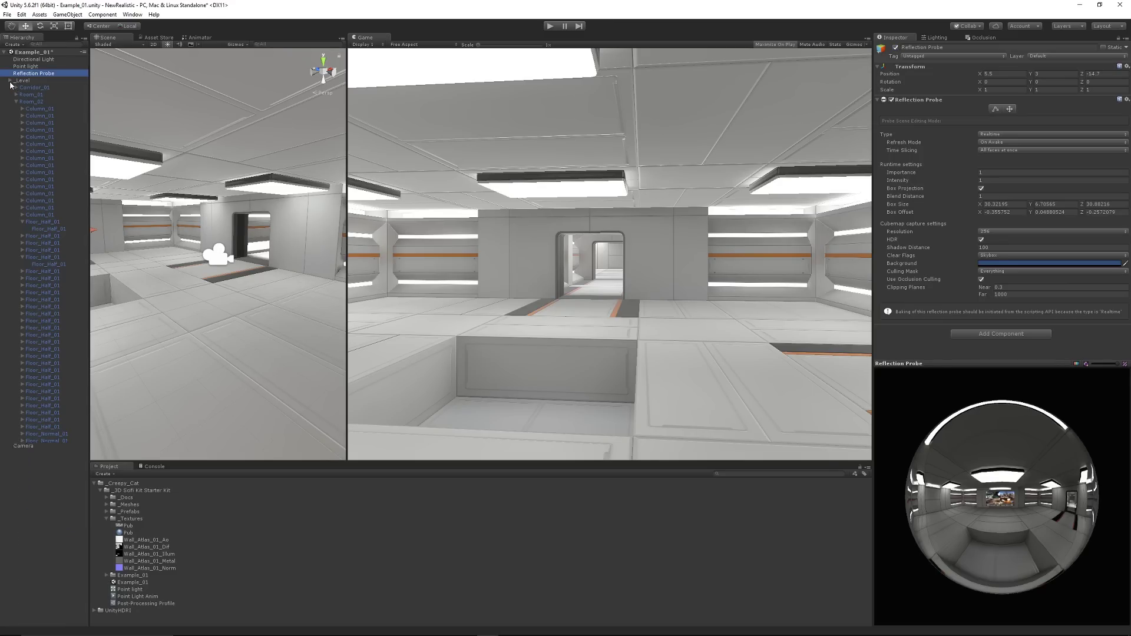
{"action": "left_click", "coordinate": [106, 528]}
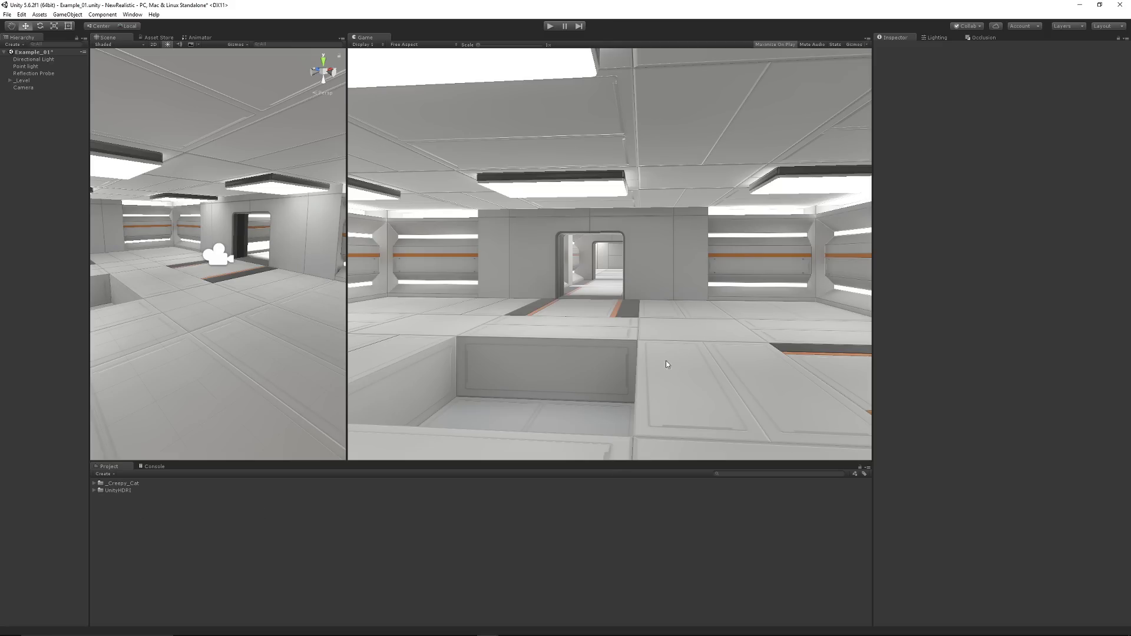
{"action": "left_click", "coordinate": [937, 36]}
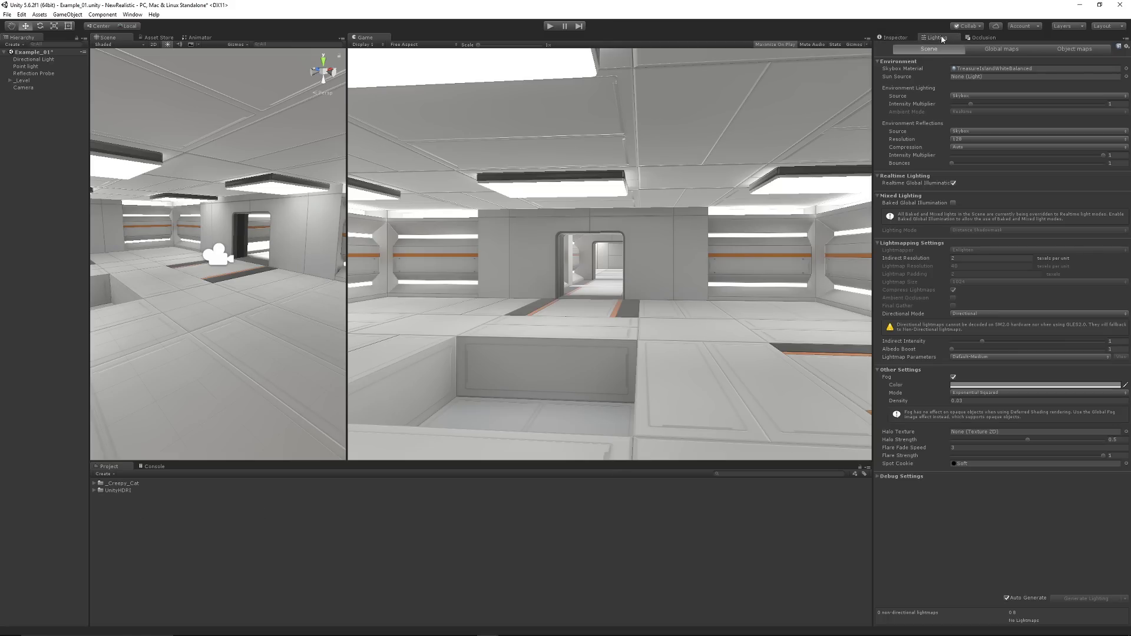
{"action": "left_click", "coordinate": [953, 183]}
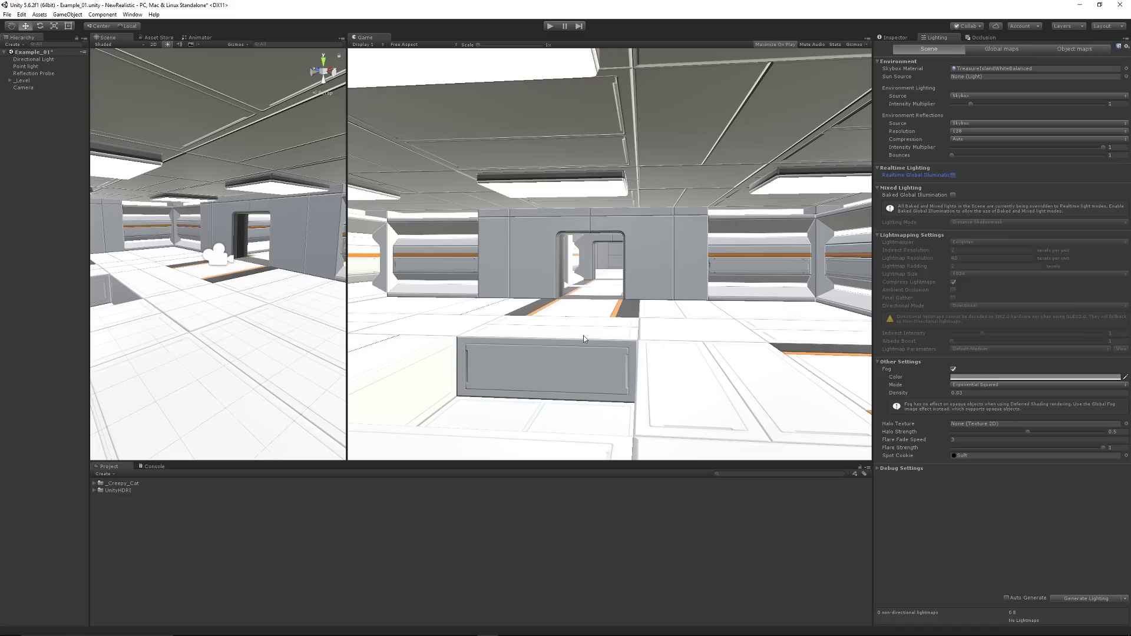
- Set the emission brightness of the shared Wall_Atlas_01_Dif material to 3 and inspect it on a roof light
{"action": "left_click", "coordinate": [150, 291]}
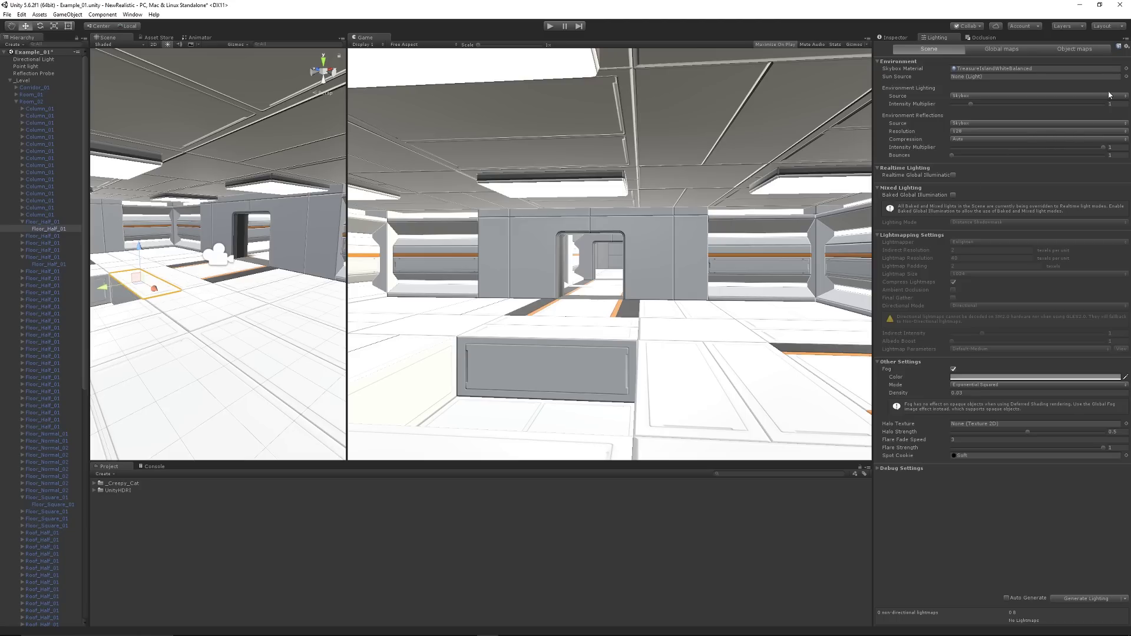
{"action": "left_click", "coordinate": [896, 38]}
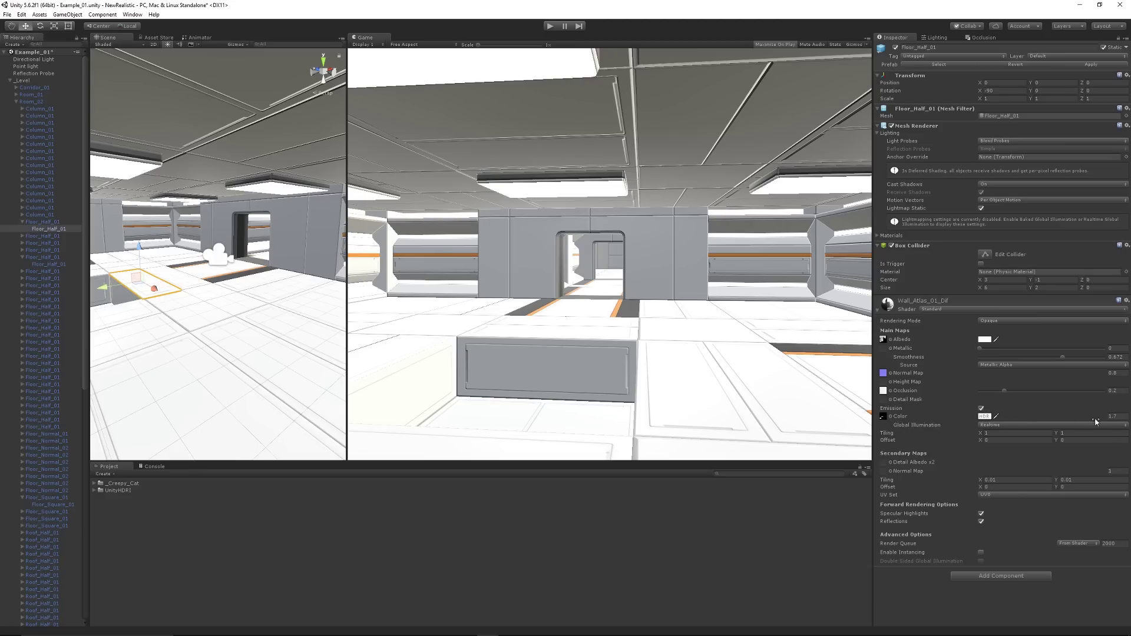
{"action": "left_click", "coordinate": [984, 417]}
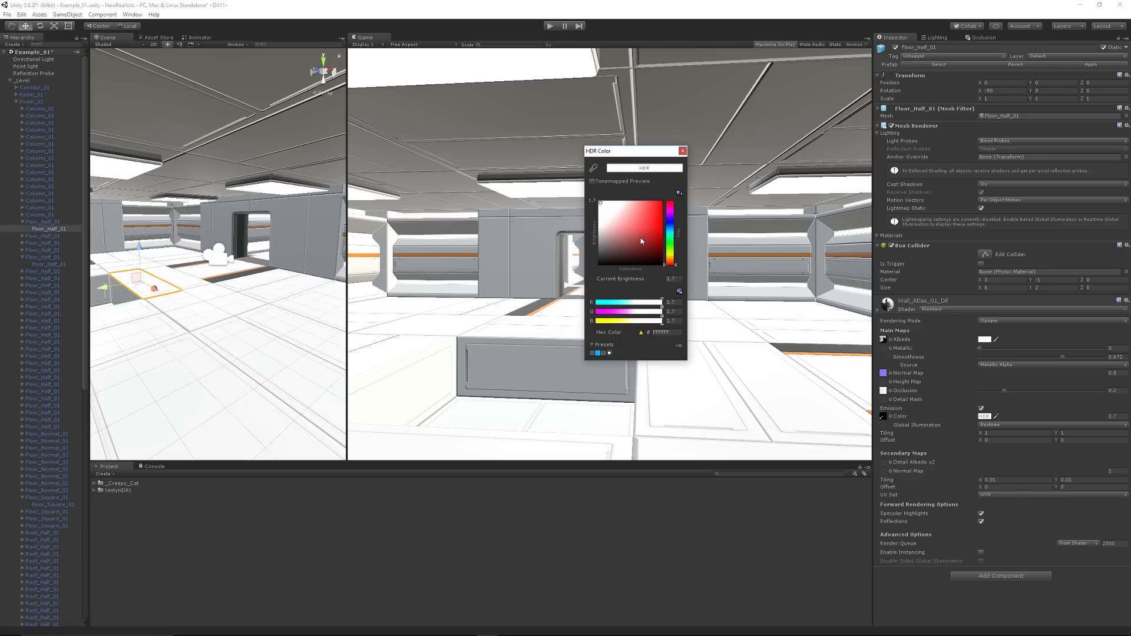
{"action": "left_click_drag", "start_coordinate": [600, 202], "coordinate": [609, 210]}
{"action": "left_click", "coordinate": [683, 151]}
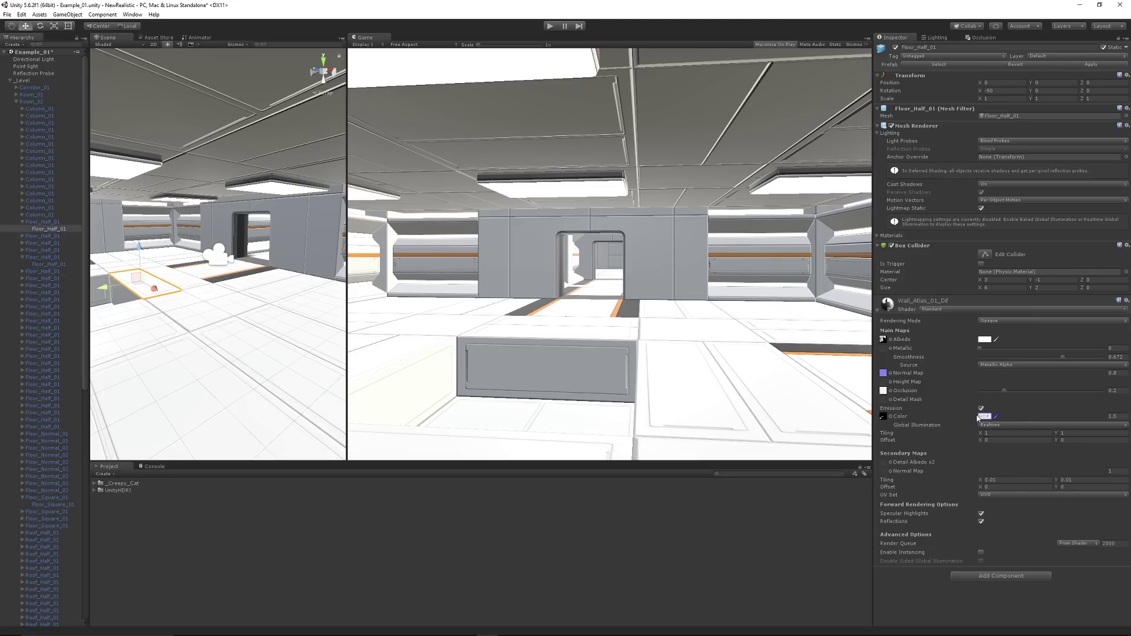
{"action": "left_click", "coordinate": [1111, 417]}
{"action": "type", "text": "3"}
{"action": "left_click", "coordinate": [271, 196]}
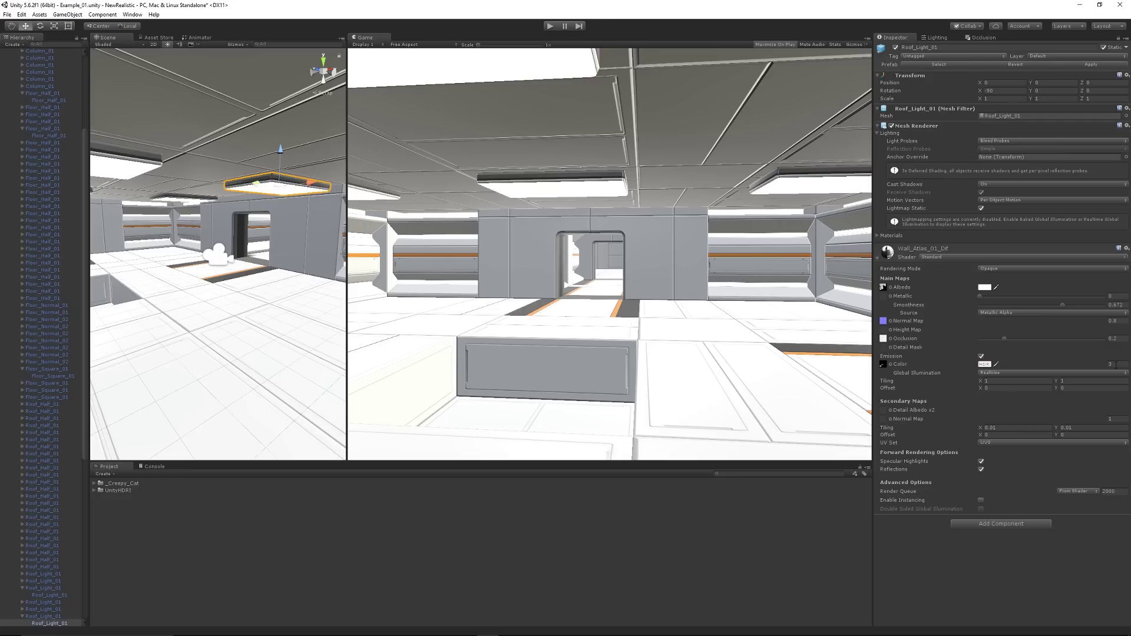
{"action": "scroll", "coordinate": [47, 118], "scroll_direction": "up", "scroll_amount": 5}
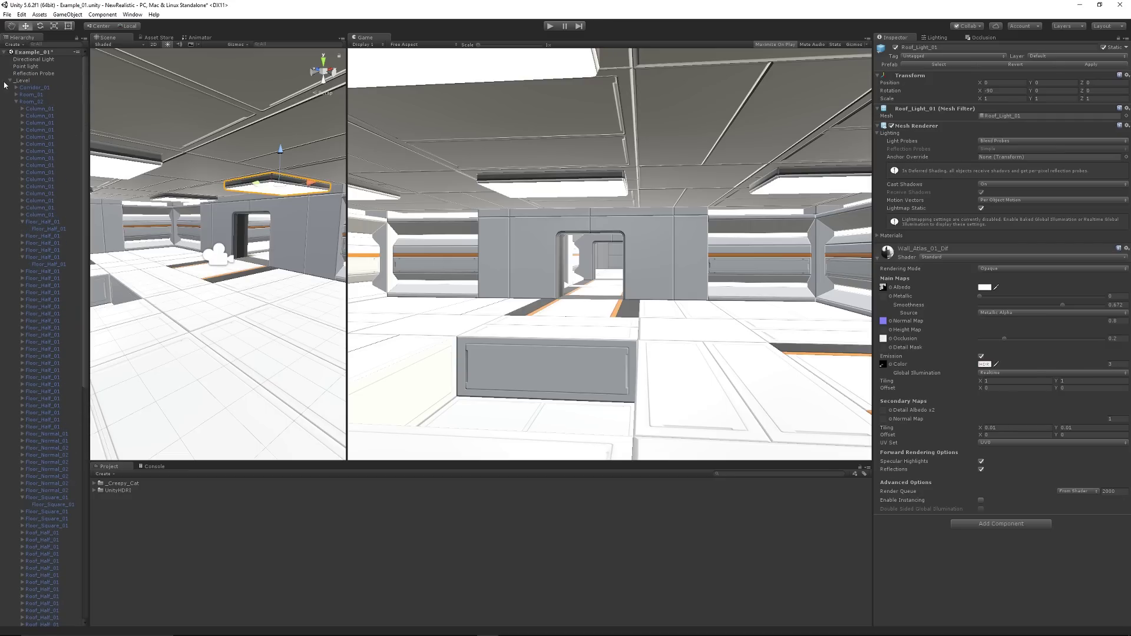
{"action": "left_click", "coordinate": [10, 81]}
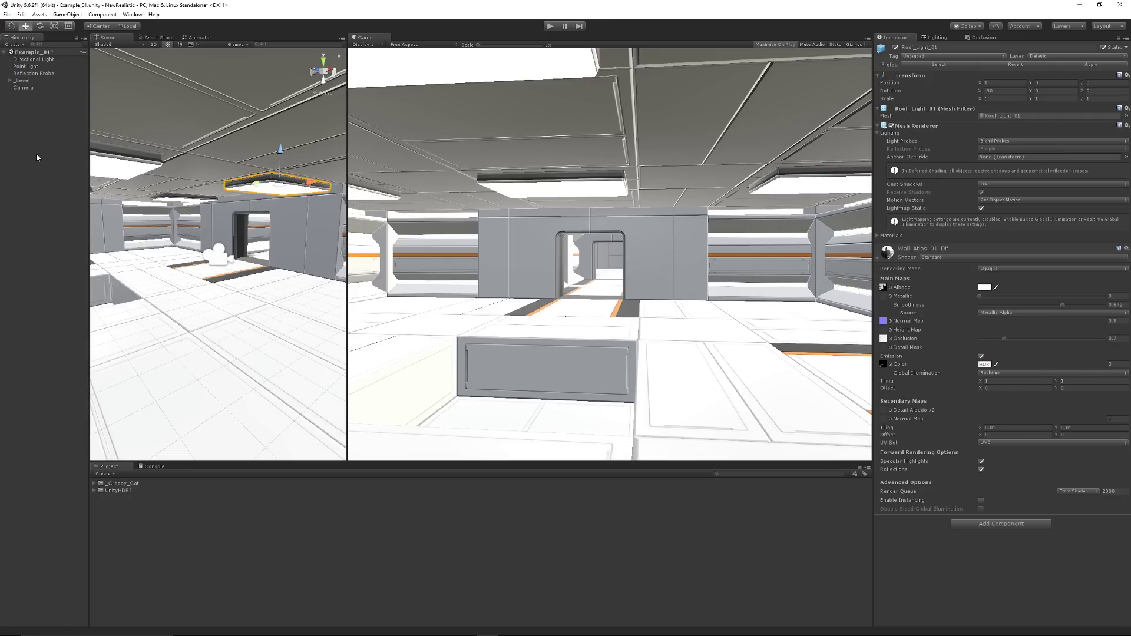
- Enable Baked Global Illumination for the scene and set its Lighting Mode to Baked Indirect
{"action": "left_click", "coordinate": [937, 37]}
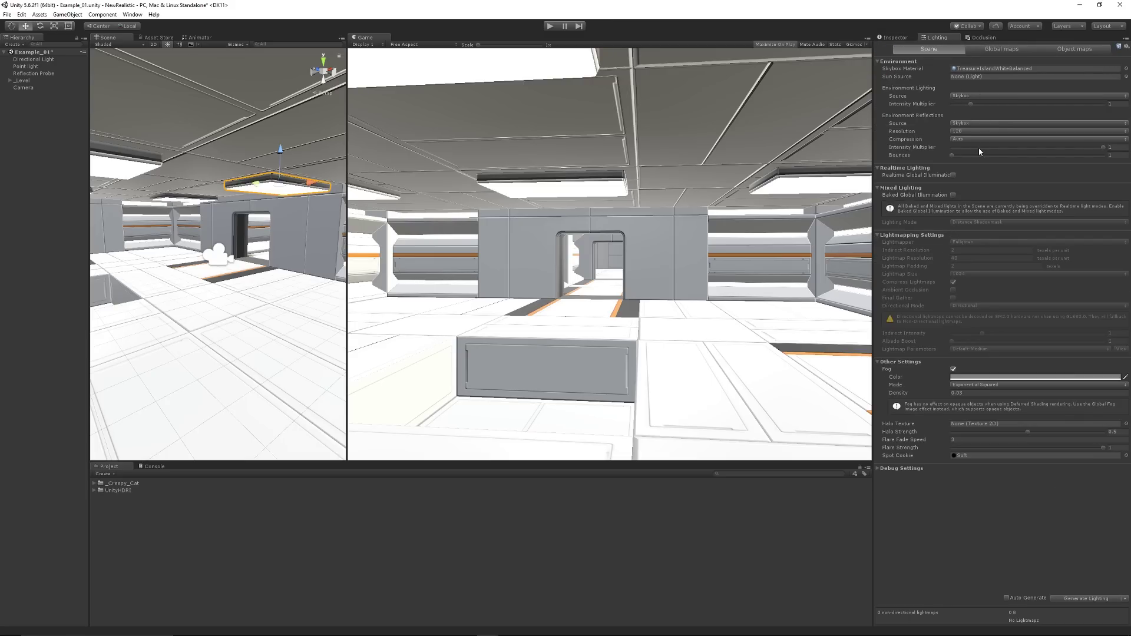
{"action": "left_click", "coordinate": [954, 195]}
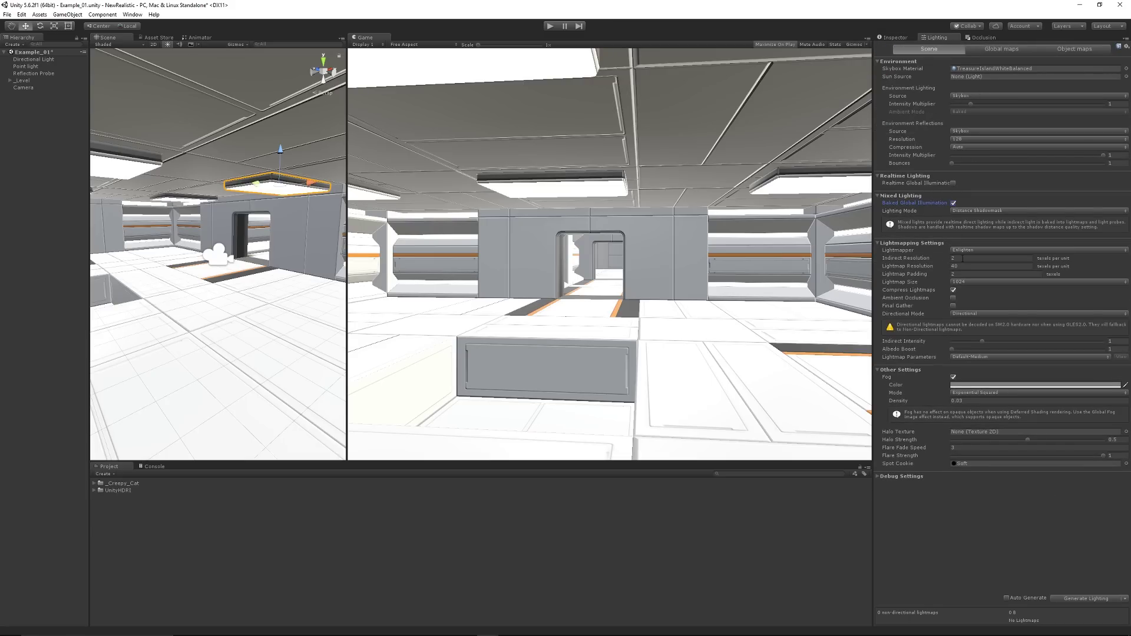
{"action": "left_click", "coordinate": [981, 211]}
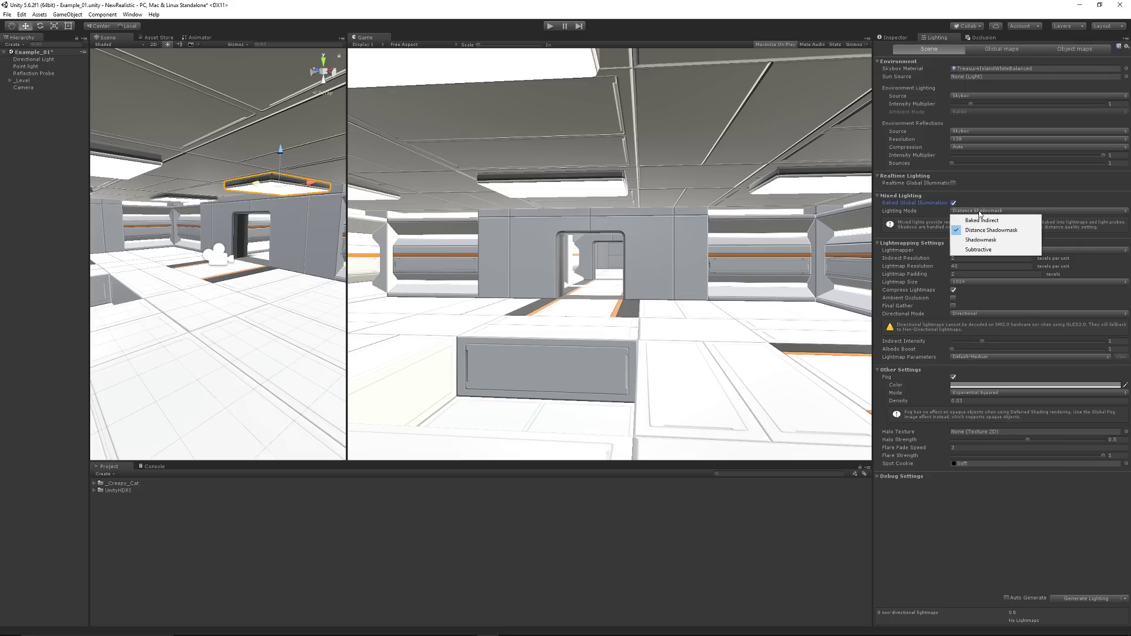
{"action": "left_click", "coordinate": [1012, 222]}
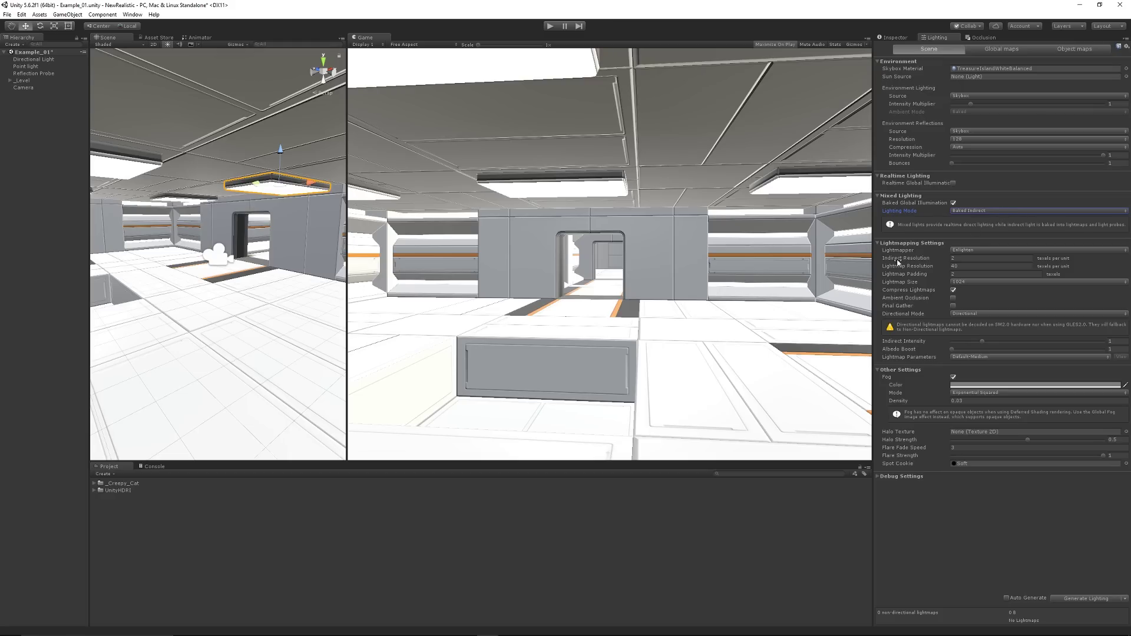
- Set the Lightmap Resolution to 20 texels per unit and turn on Ambient Occlusion, keeping the Enlighten lightmapper
{"action": "left_click", "coordinate": [985, 255]}
{"action": "left_click", "coordinate": [946, 263]}
{"action": "mouse_move", "coordinate": [931, 262]}
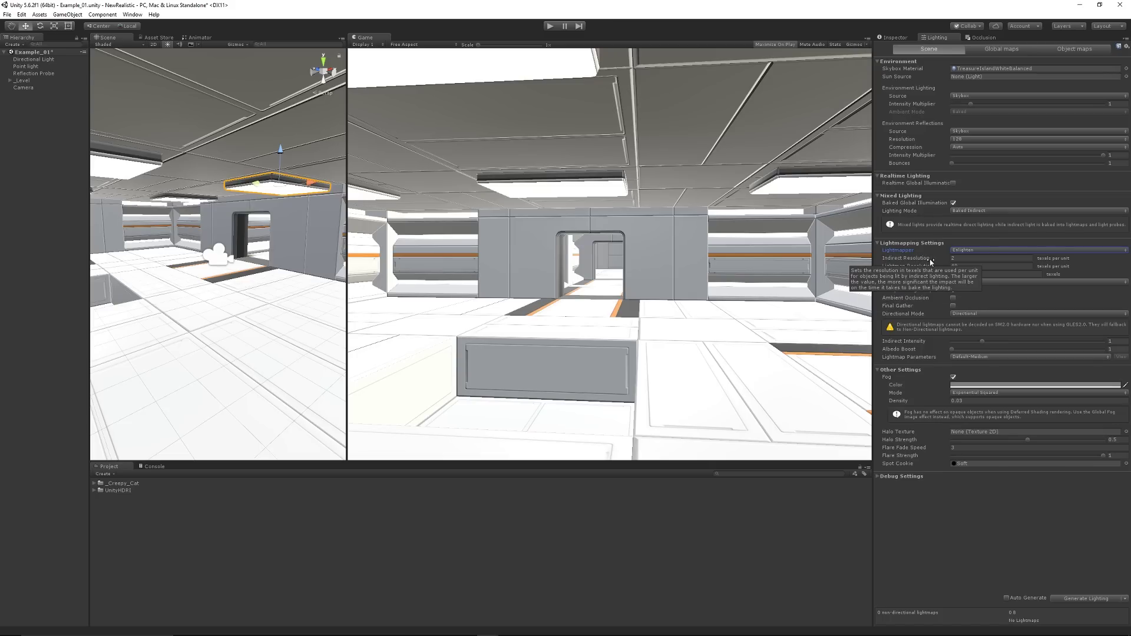
{"action": "left_click", "coordinate": [990, 266]}
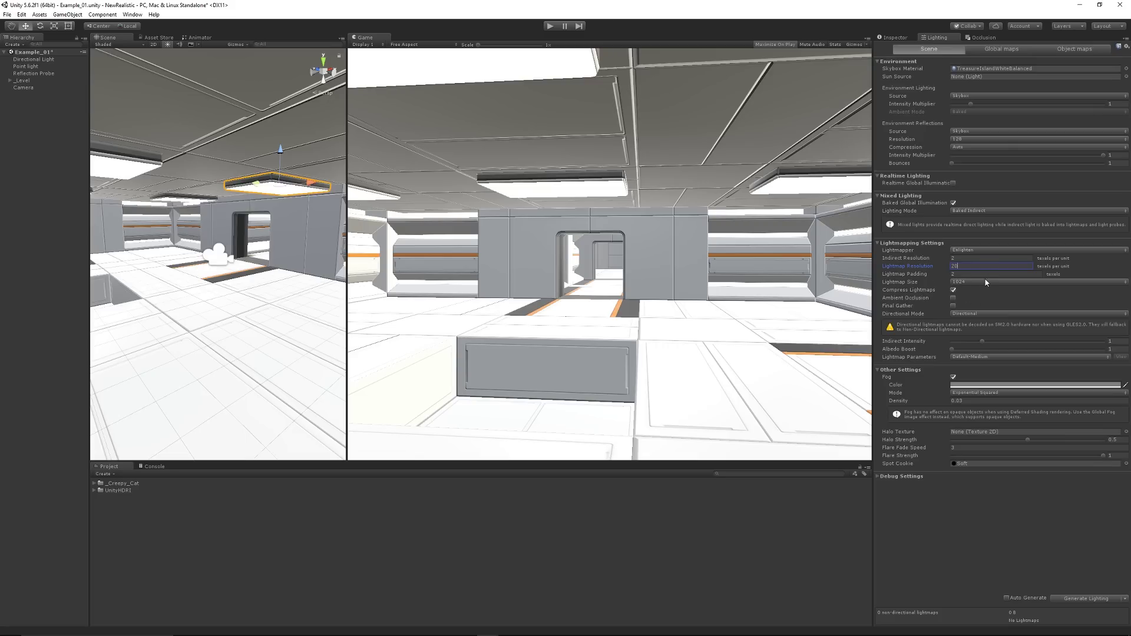
{"action": "left_click", "coordinate": [954, 298]}
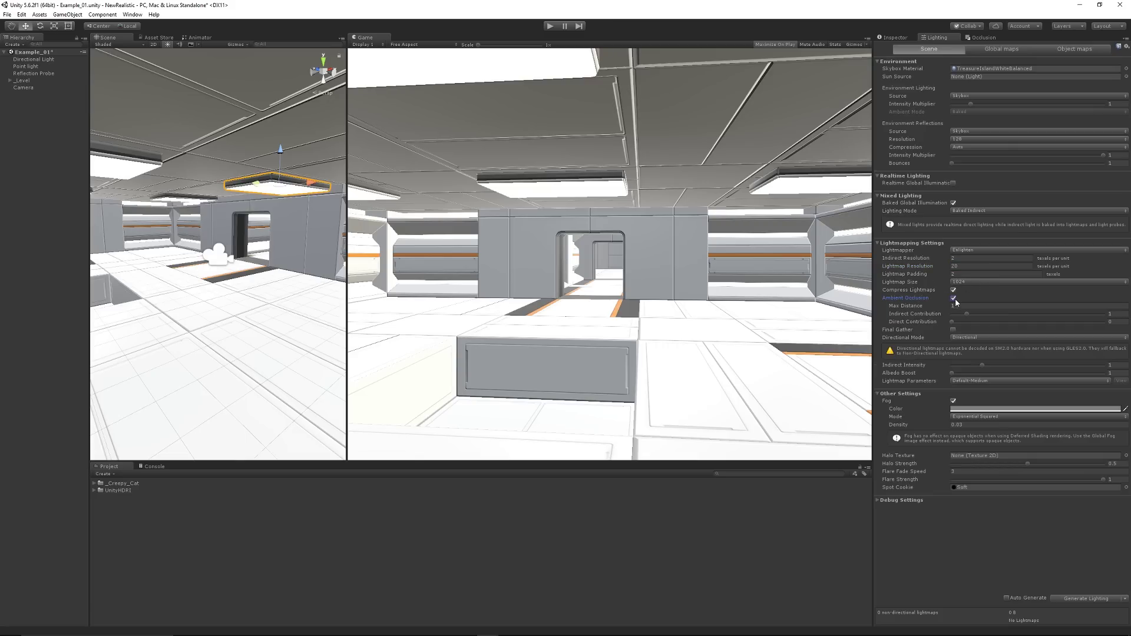
- Turn off Ambient Occlusion and enable Final Gather with a Ray Count of 128 in the lightmapping settings
{"action": "left_click", "coordinate": [954, 298]}
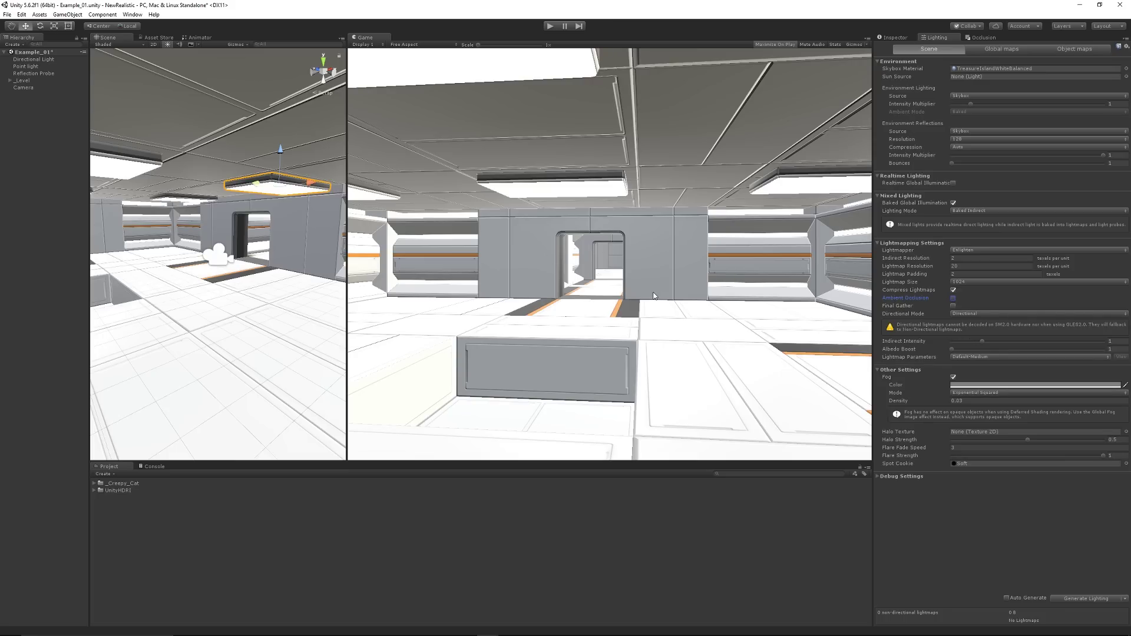
{"action": "left_click", "coordinate": [953, 306]}
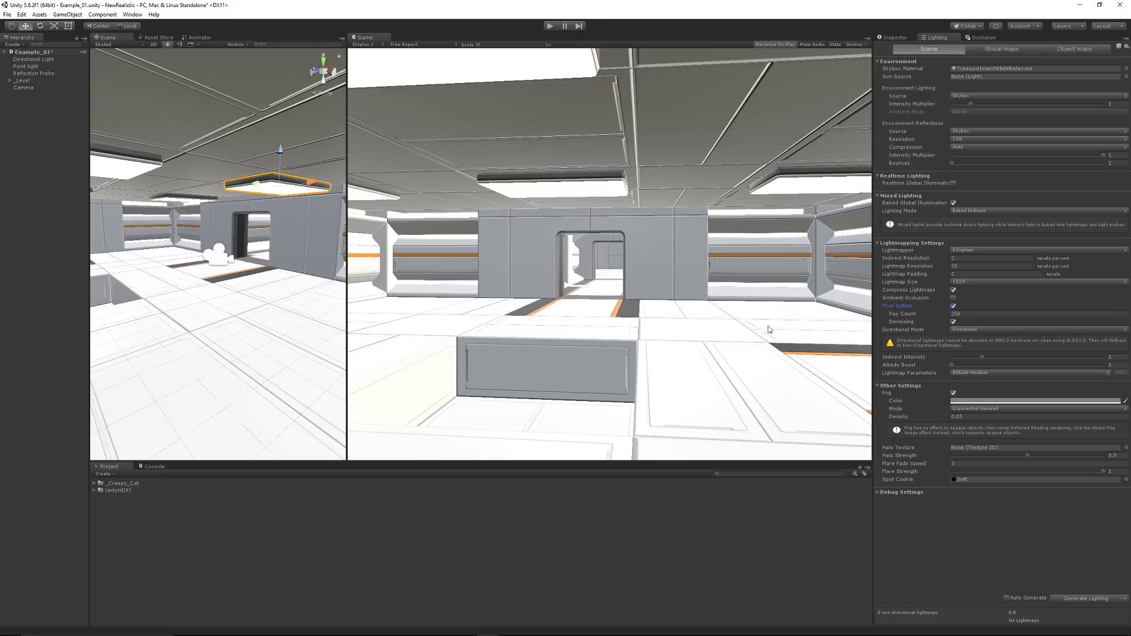
{"action": "left_click", "coordinate": [975, 313]}
{"action": "type", "text": "128"}
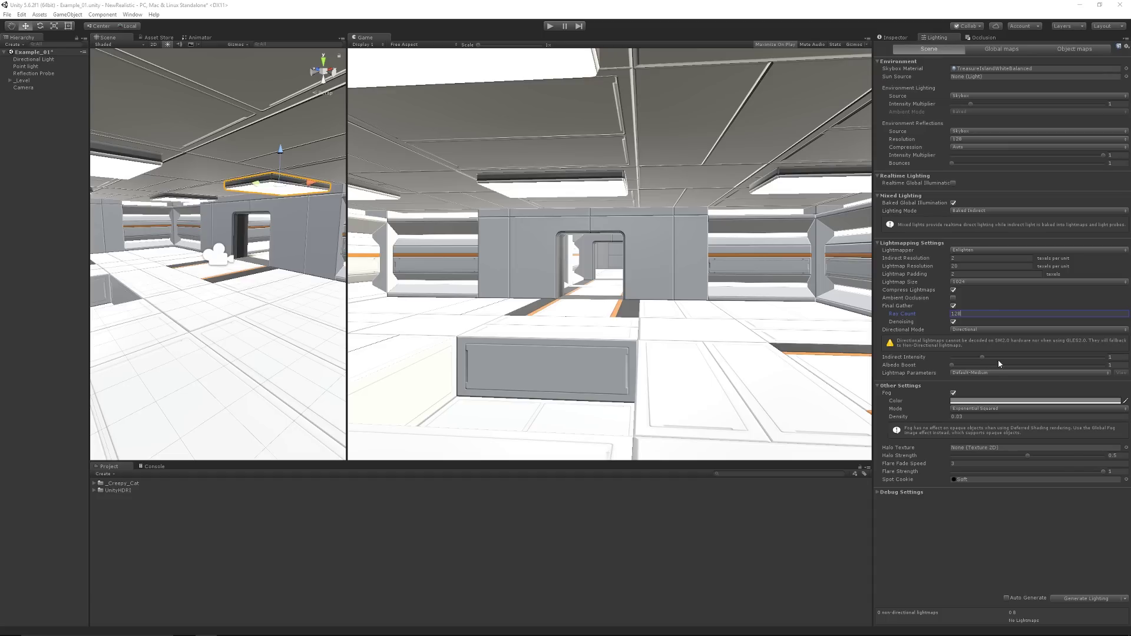
- Set the Indirect Intensity to 2 and the Lightmap Parameters to Default-LowResolution
{"action": "left_click", "coordinate": [1117, 357]}
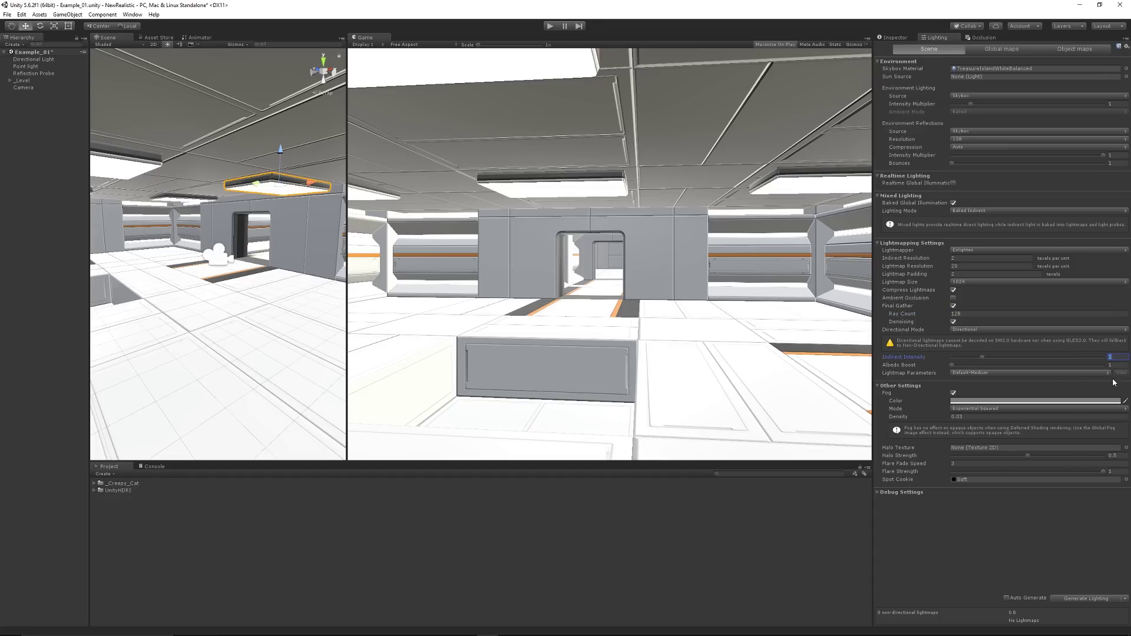
{"action": "type", "text": "2"}
{"action": "left_click", "coordinate": [955, 374]}
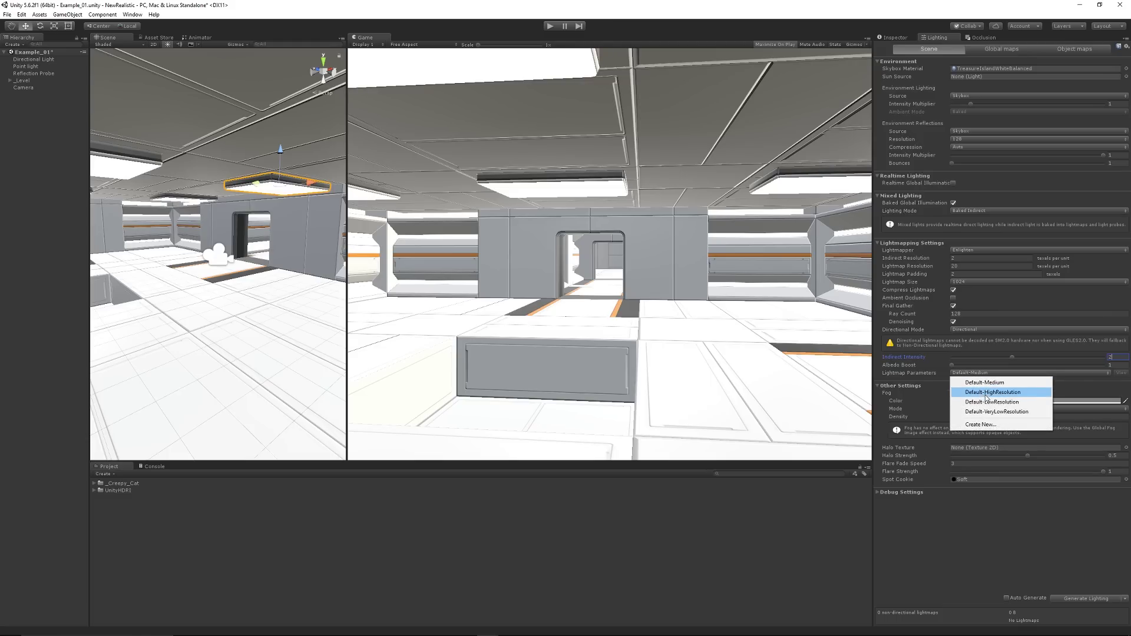
{"action": "left_click", "coordinate": [985, 402]}
- Turn off the scene's Fog and generate the baked lighting
{"action": "left_click", "coordinate": [919, 386]}
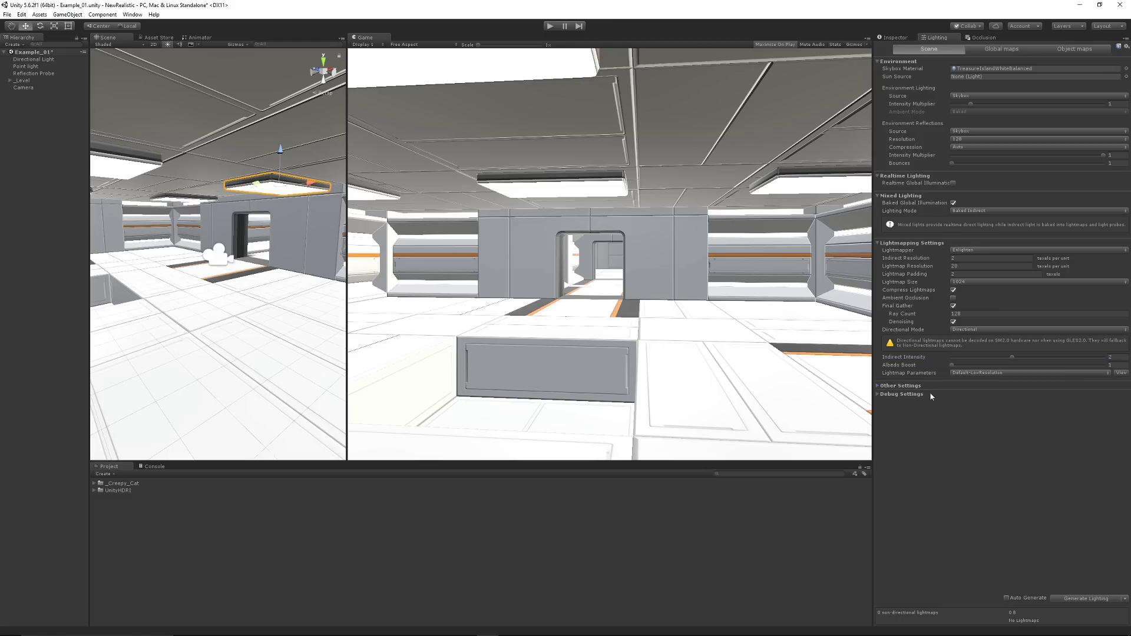
{"action": "left_click", "coordinate": [880, 388]}
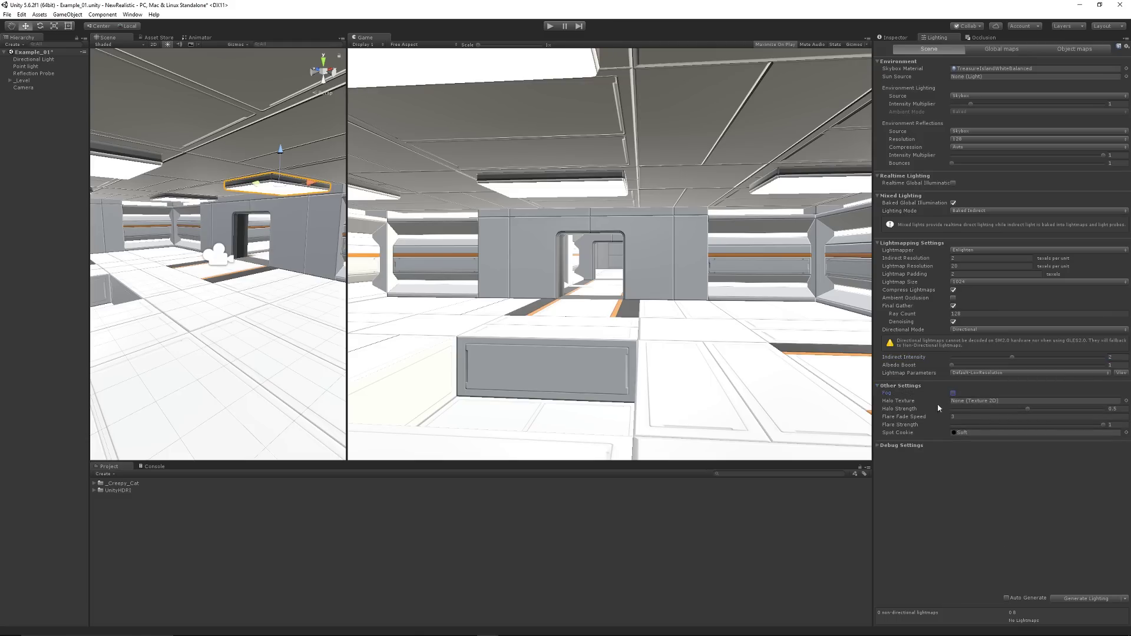
{"action": "left_click", "coordinate": [887, 388]}
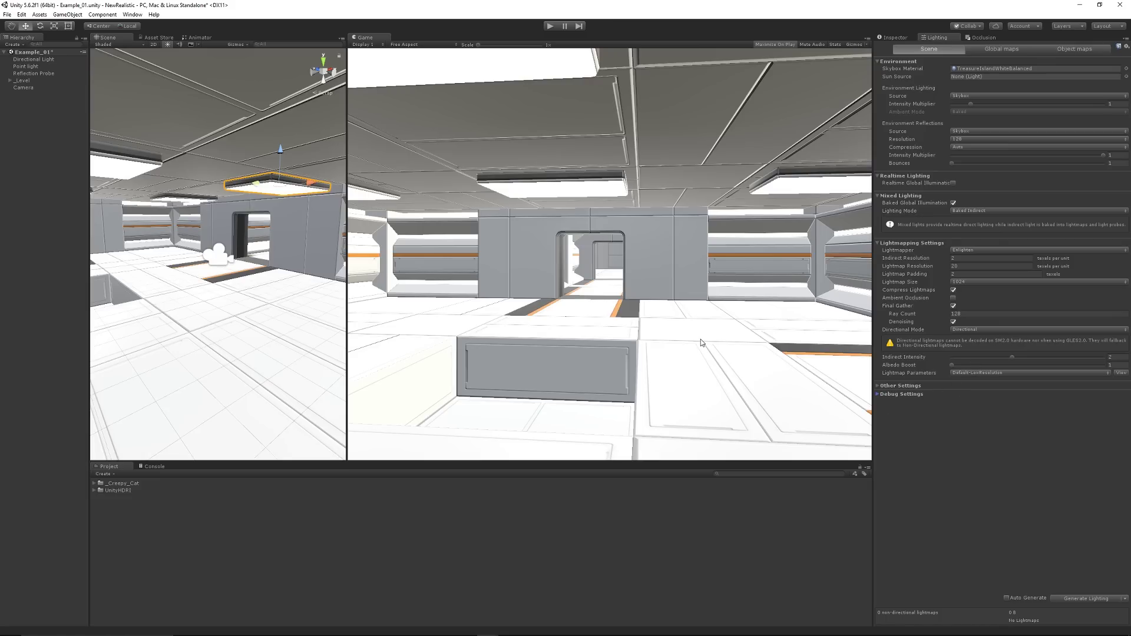
{"action": "left_click", "coordinate": [1068, 598]}
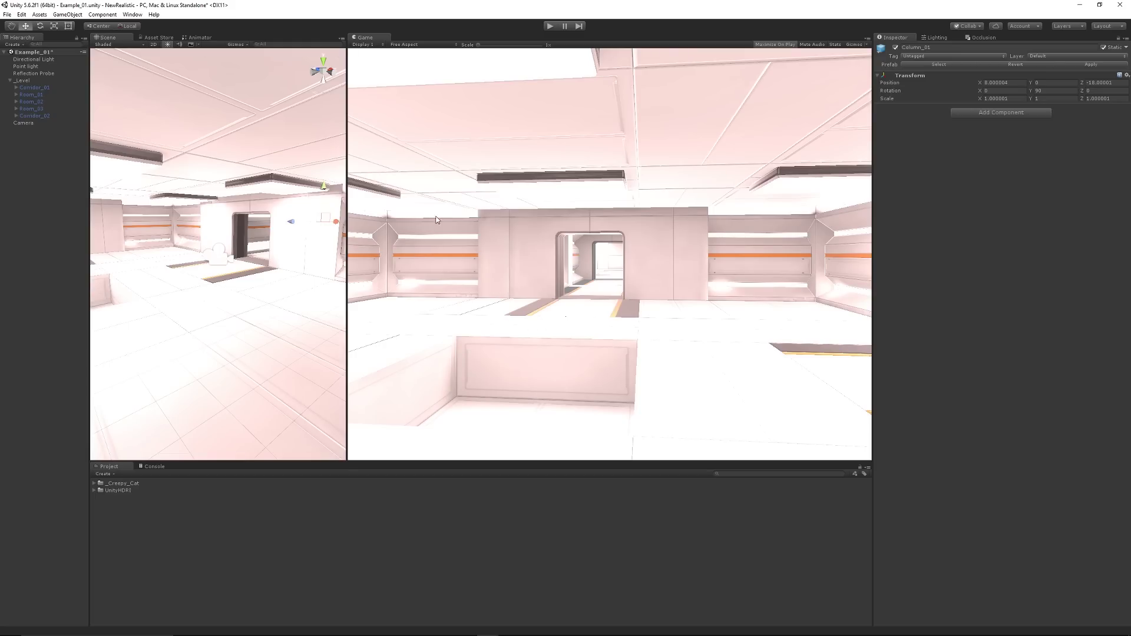
- Change the emission color of the floor's Wall_Atlas_01_Dif material to a purer white and adjust its emission brightness
{"action": "left_click", "coordinate": [142, 294]}
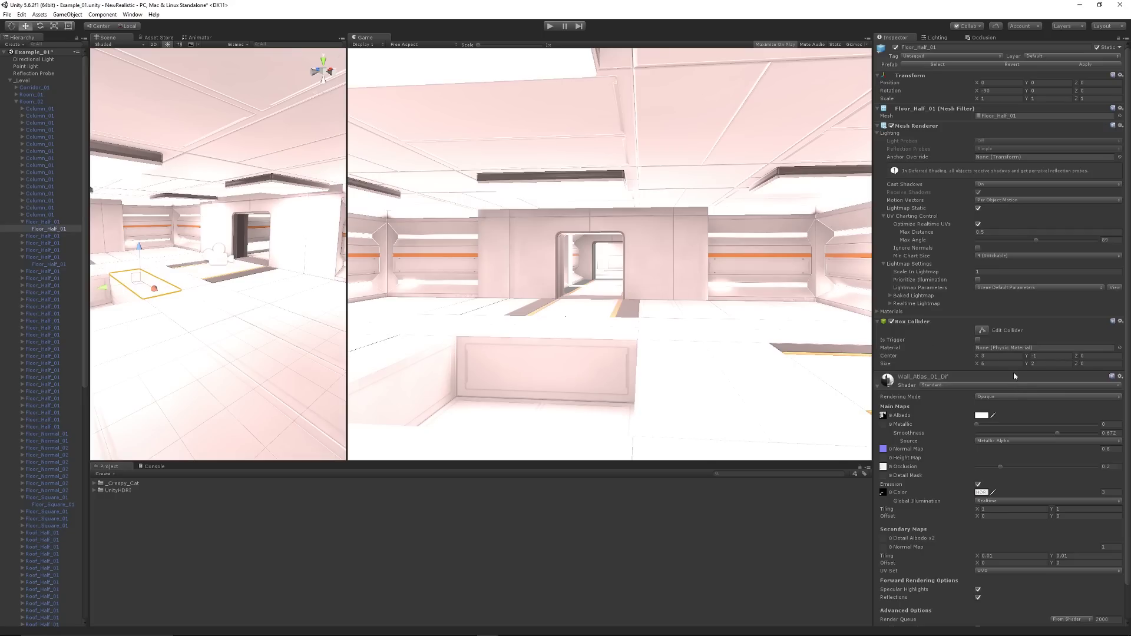
{"action": "left_click", "coordinate": [981, 492]}
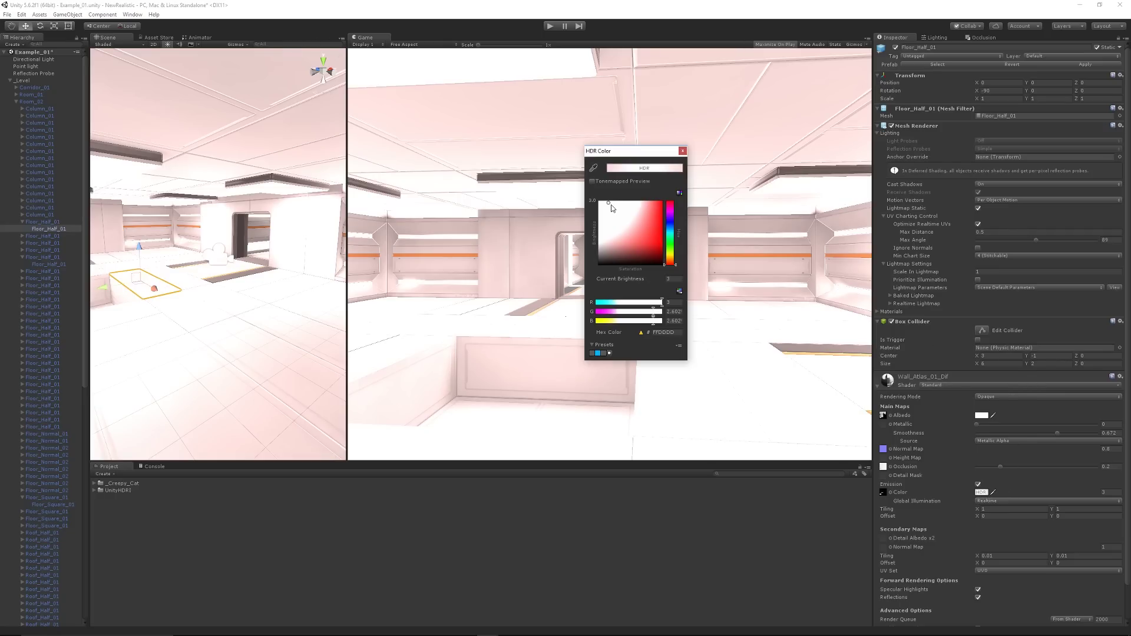
{"action": "mouse_move", "coordinate": [612, 207]}
{"action": "left_mouse_down"}
{"action": "mouse_move", "coordinate": [631, 226]}
{"action": "mouse_move", "coordinate": [649, 214]}
{"action": "mouse_move", "coordinate": [599, 217]}
{"action": "mouse_move", "coordinate": [593, 202]}
{"action": "left_mouse_up"}
{"action": "left_click", "coordinate": [683, 151]}
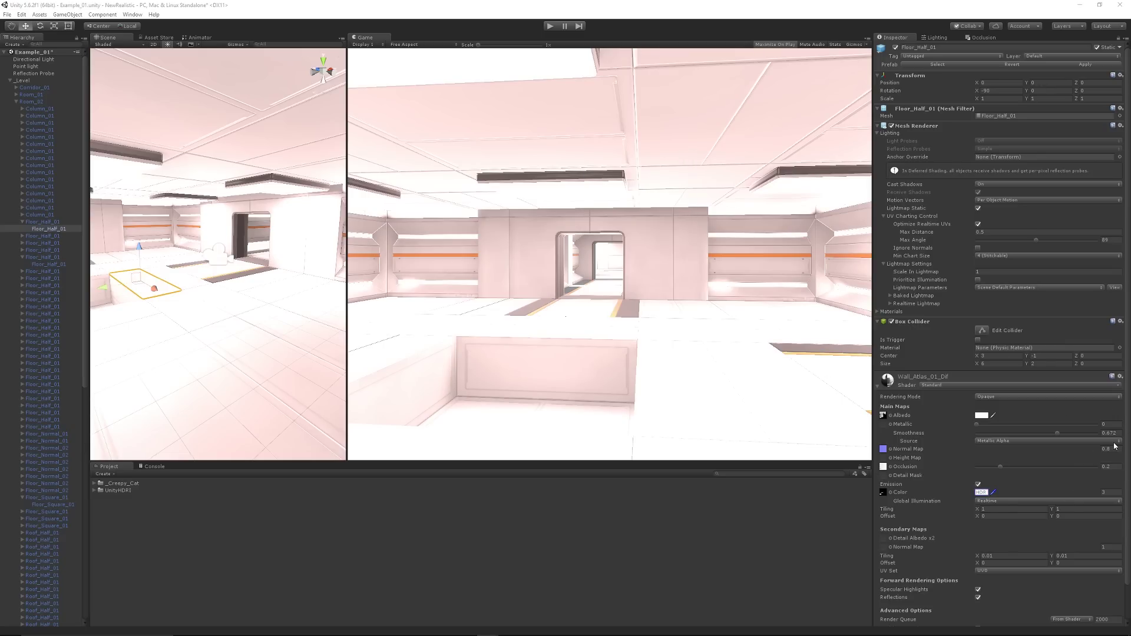
{"action": "left_click", "coordinate": [1111, 493]}
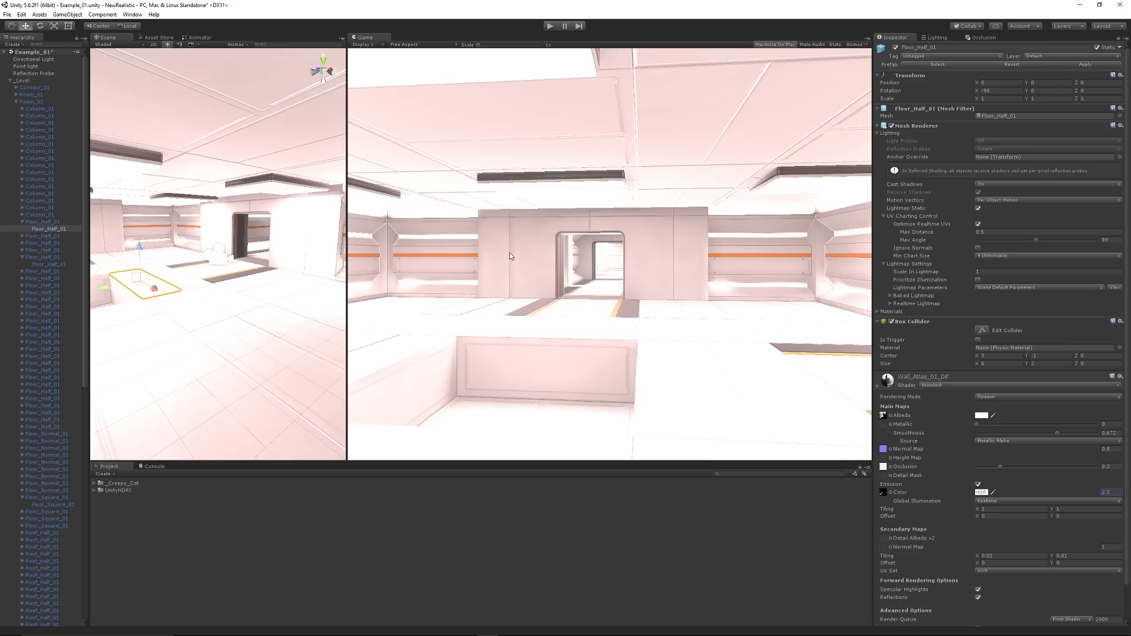
- Add a cube to the scene on the open floor of the room
{"action": "right_click_drag", "start_coordinate": [269, 293], "coordinate": [222, 300]}
{"action": "left_click", "coordinate": [148, 522]}
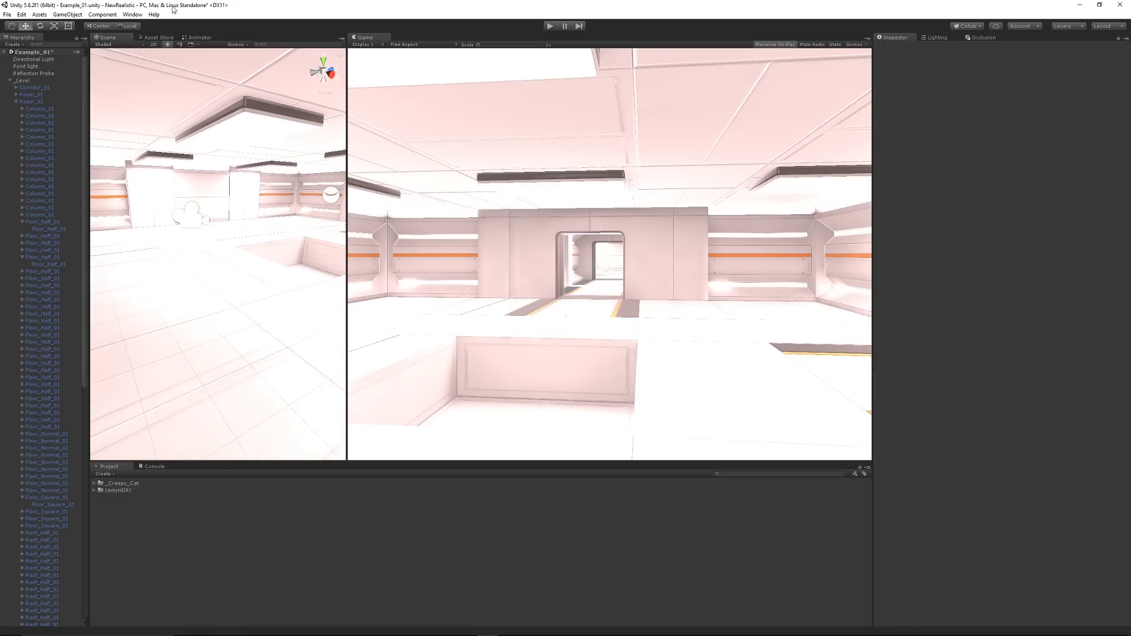
{"action": "left_click", "coordinate": [67, 14]}
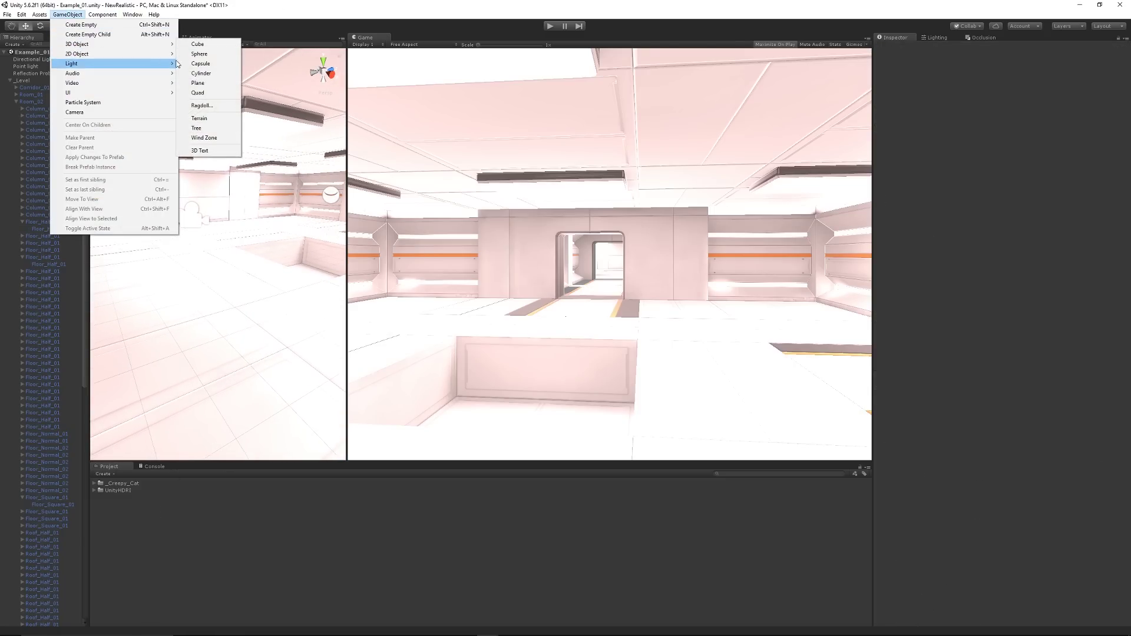
{"action": "left_click", "coordinate": [197, 43]}
{"action": "right_click_drag", "start_coordinate": [244, 251], "coordinate": [232, 270]}
{"action": "left_click_drag", "start_coordinate": [233, 270], "coordinate": [136, 232], "text": "alt"}
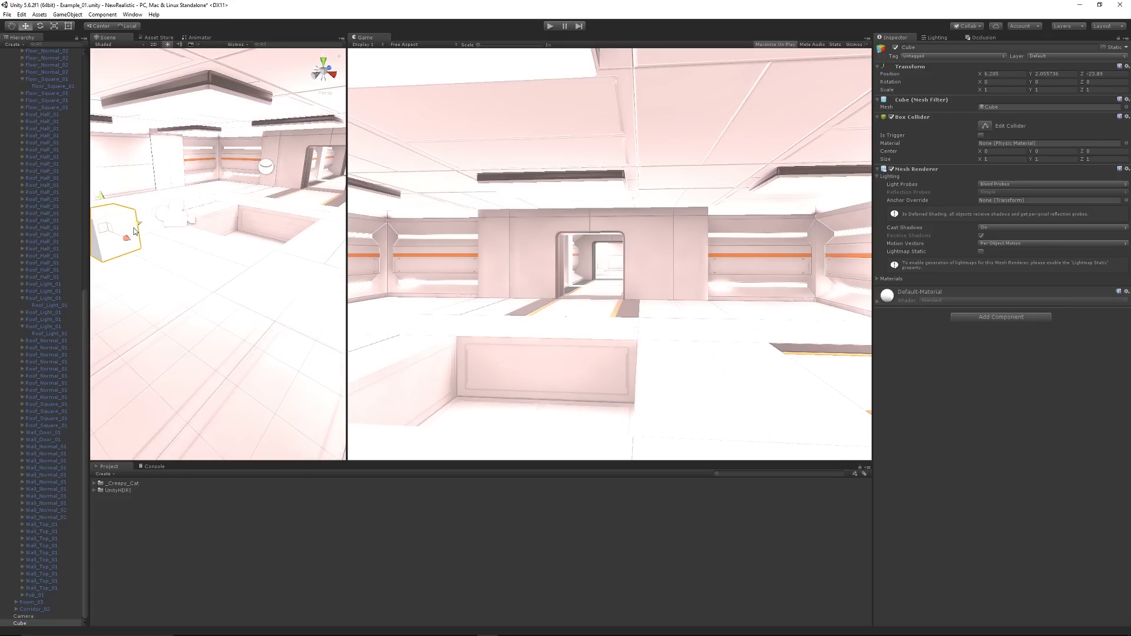
- Create a new material named Red in the project and apply it to the cube
{"action": "right_click", "coordinate": [164, 503]}
{"action": "mouse_move", "coordinate": [198, 347]}
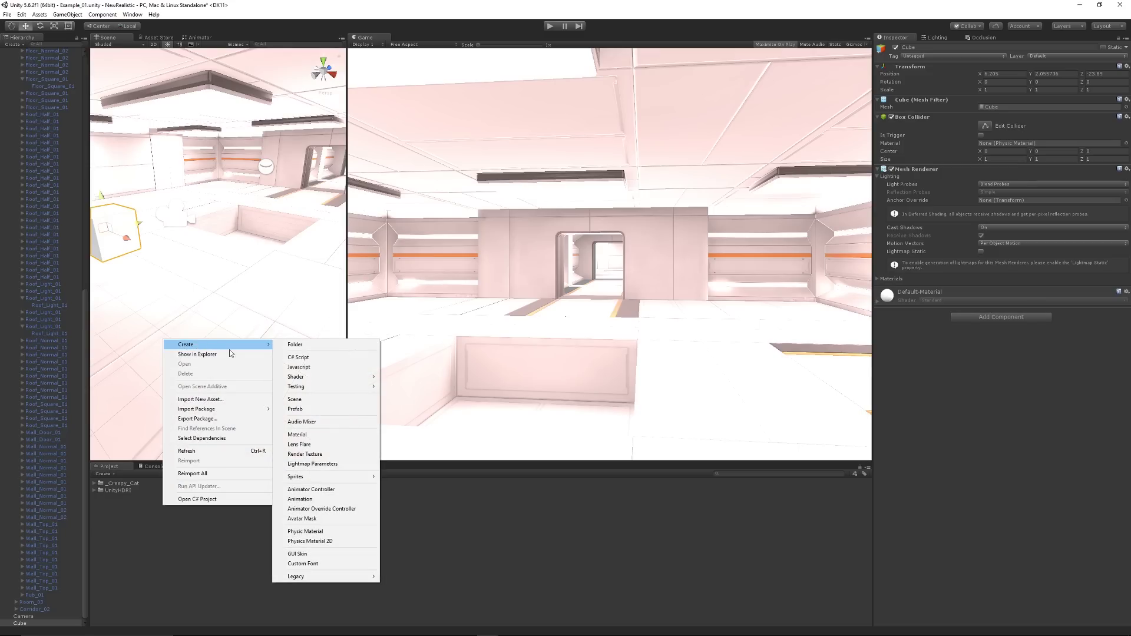
{"action": "left_click", "coordinate": [312, 435]}
{"action": "type", "text": "Red"}
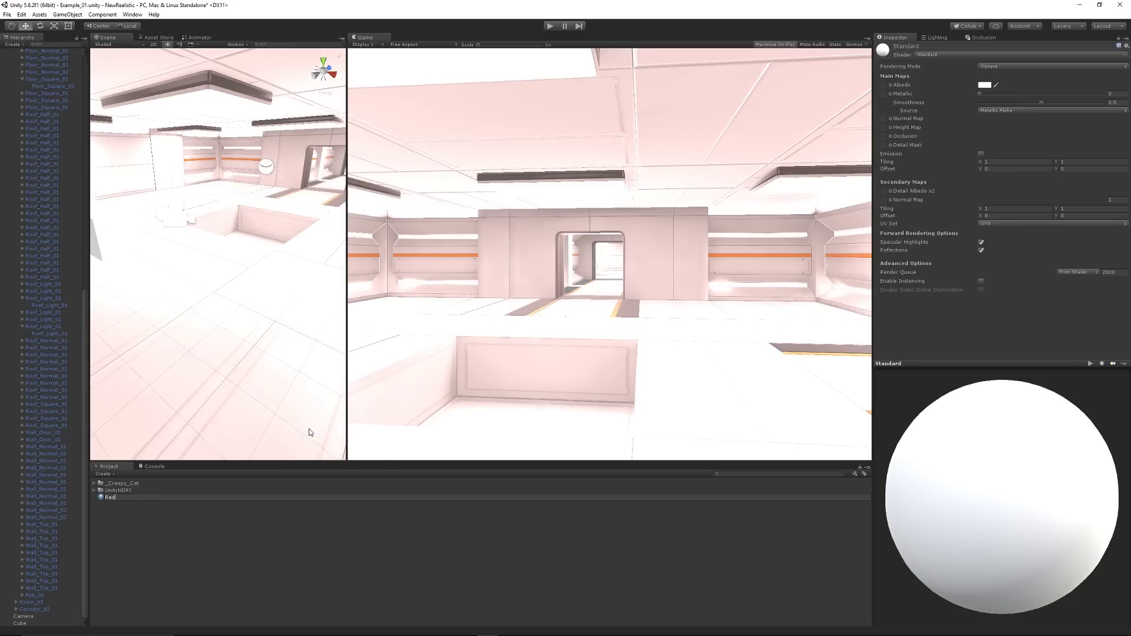
{"action": "key", "text": "Return"}
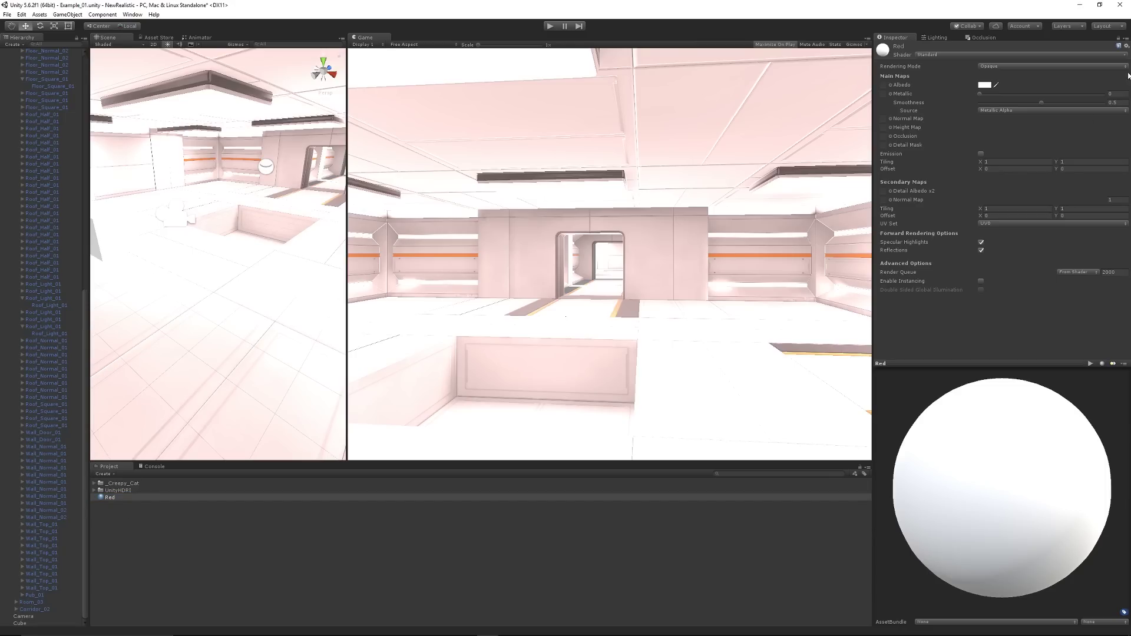
- Set the albedo color of the Red material to a bright red, FF1C1C
{"action": "left_click", "coordinate": [985, 84]}
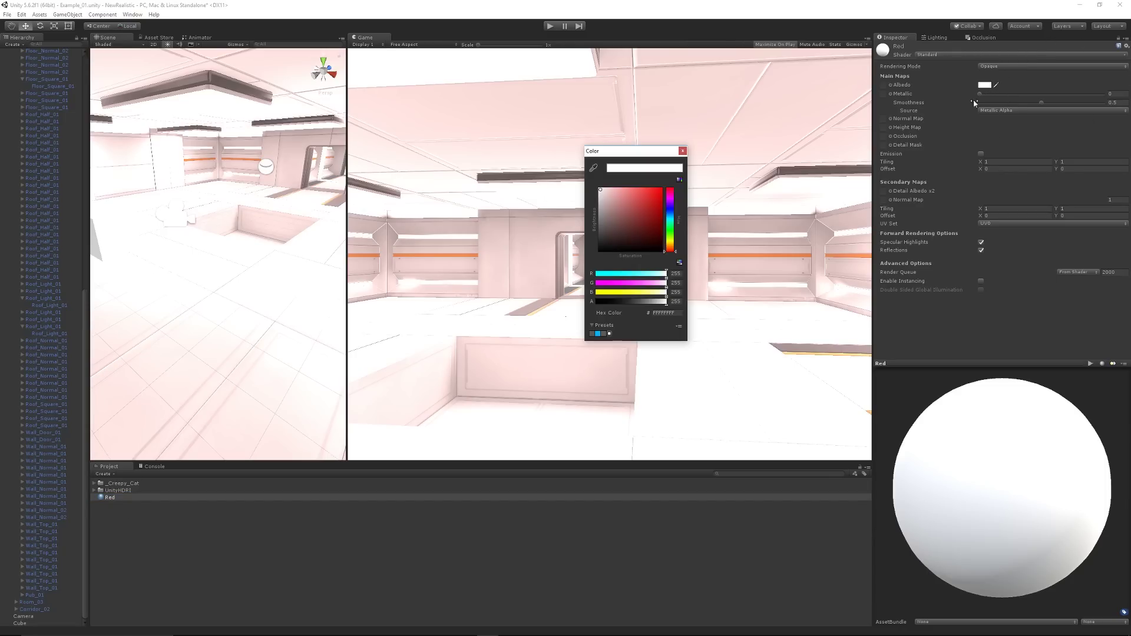
{"action": "left_click", "coordinate": [661, 190]}
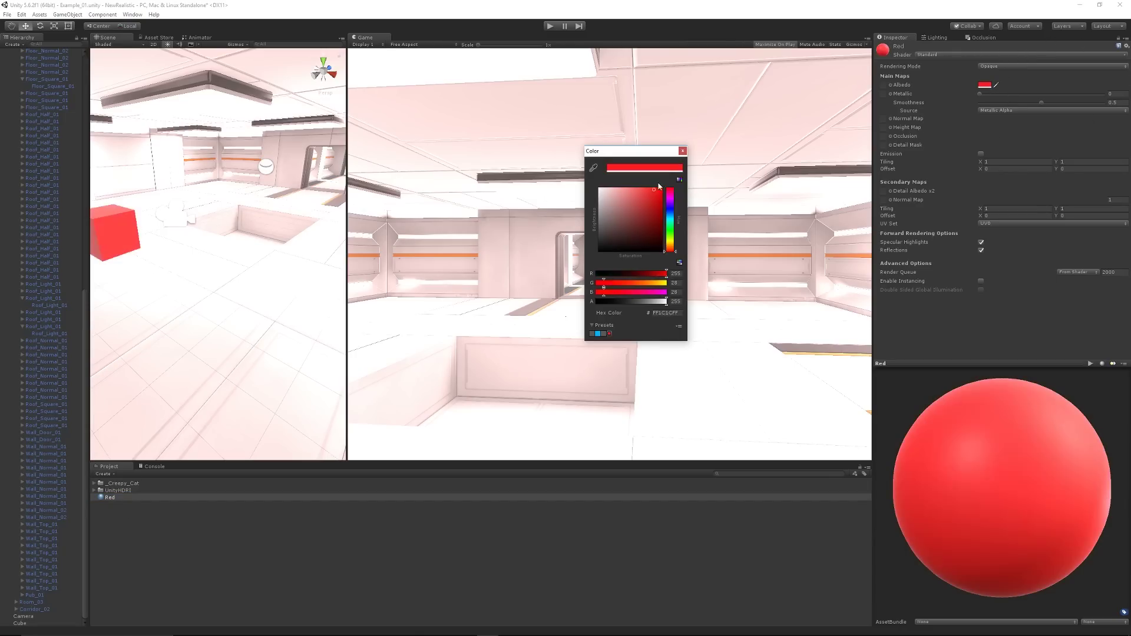
{"action": "left_click", "coordinate": [682, 150]}
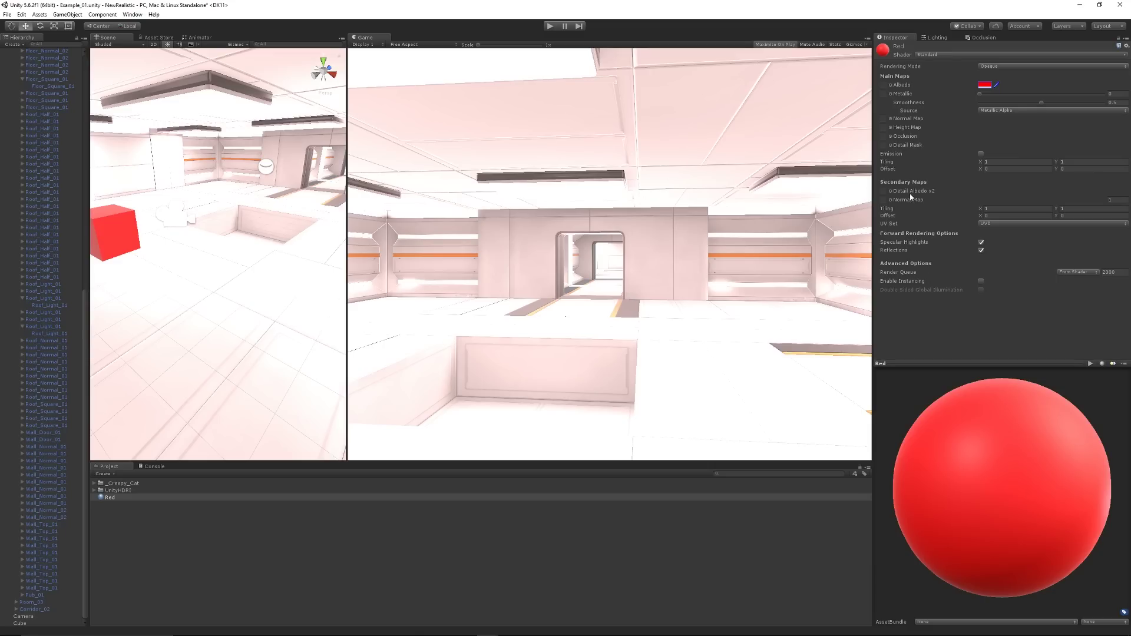
- Enable emission on the Red material with the pure red FF0000 and raise its emission brightness above 1
{"action": "left_click", "coordinate": [981, 154]}
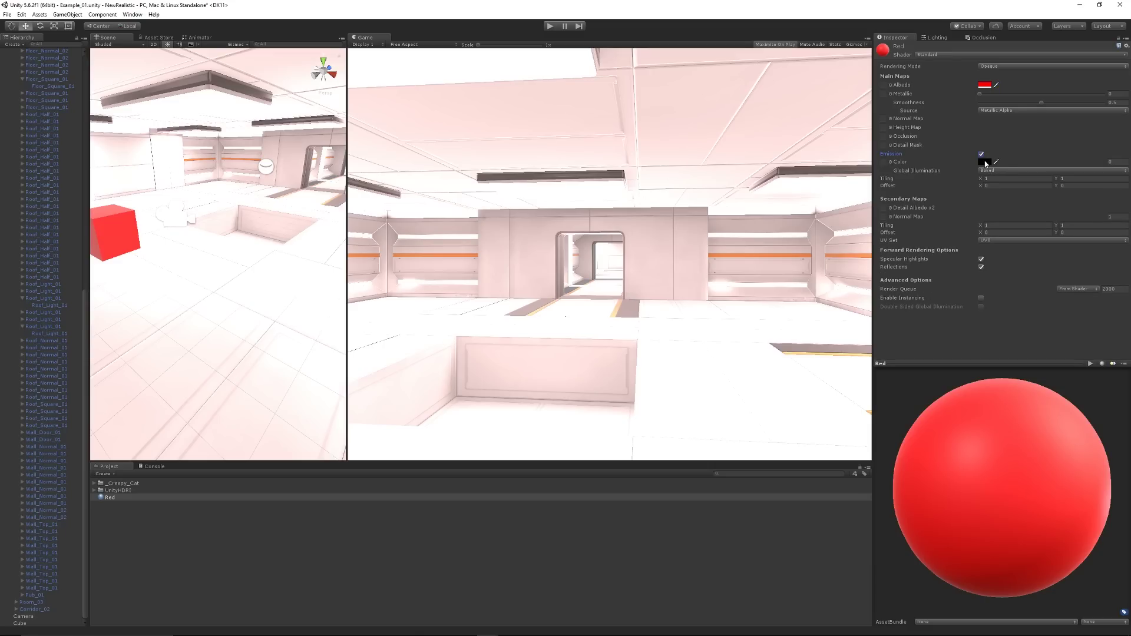
{"action": "left_click", "coordinate": [984, 162]}
{"action": "left_click_drag", "start_coordinate": [599, 248], "coordinate": [690, 172]}
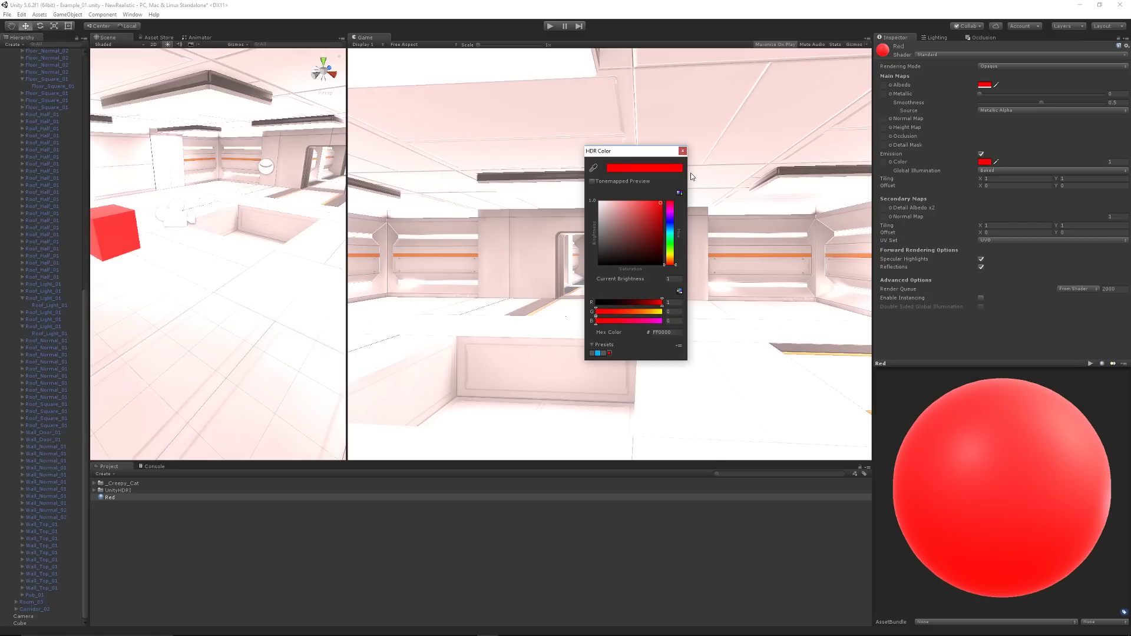
{"action": "left_click", "coordinate": [683, 151]}
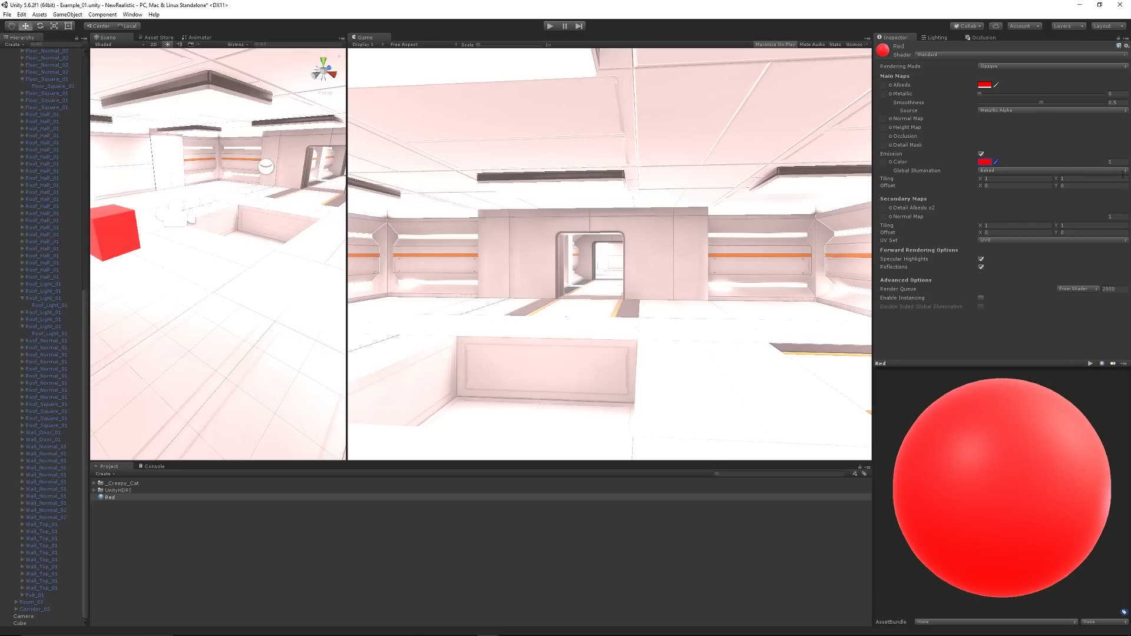
{"action": "key", "text": "Tab"}
{"action": "left_click_drag", "start_coordinate": [995, 488], "coordinate": [1065, 458]}
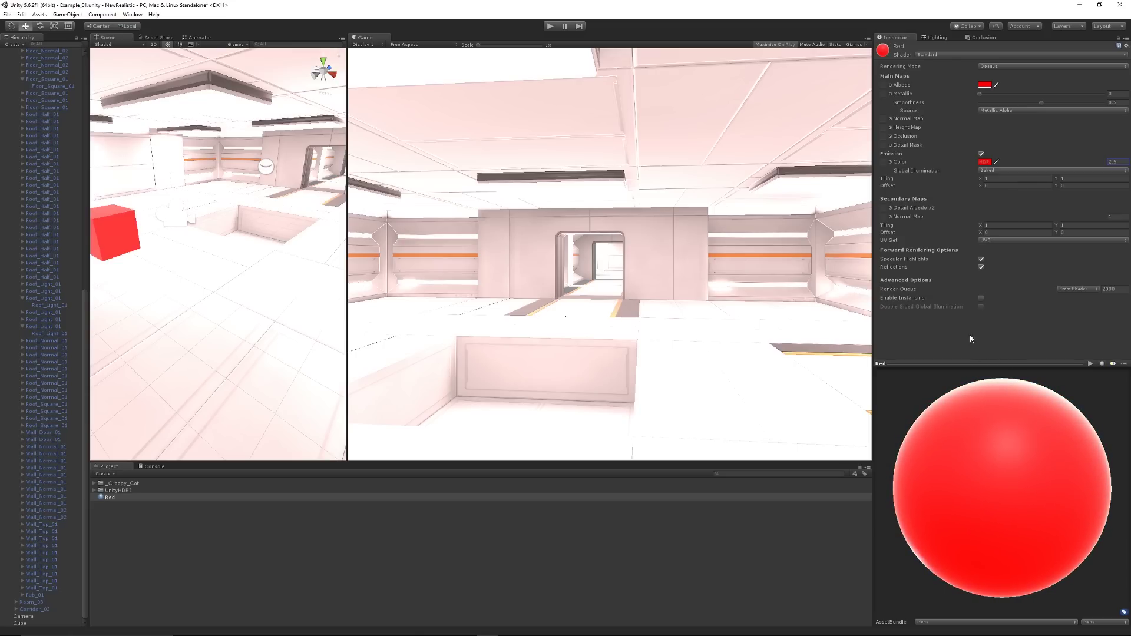
- Mark the red cube as static and collapse the _Level object in the scene hierarchy
{"action": "left_click", "coordinate": [124, 239]}
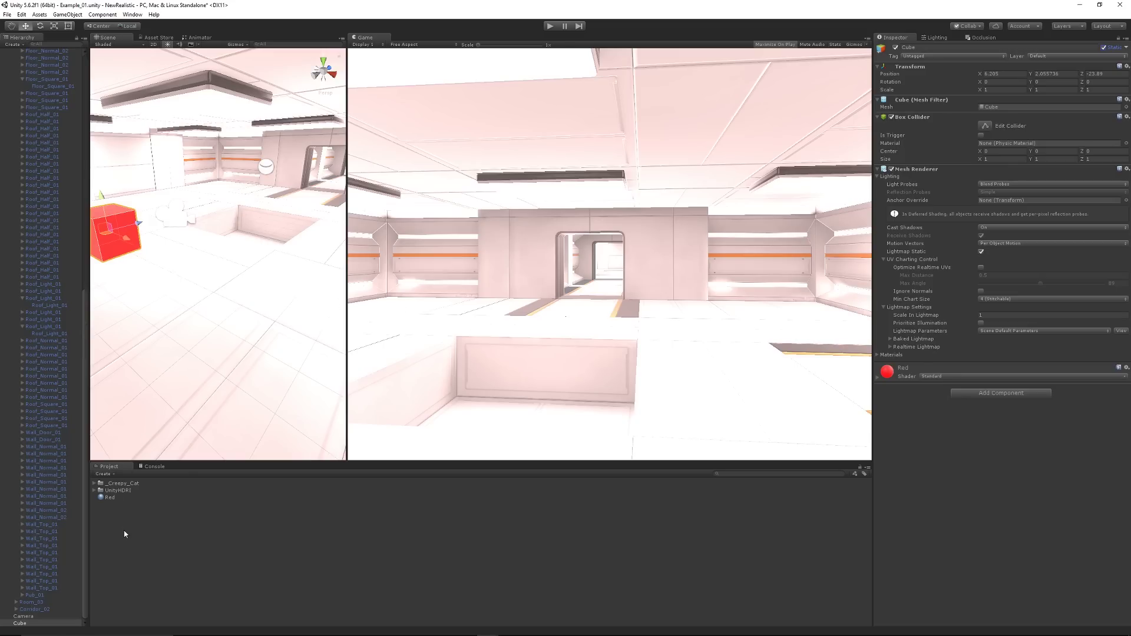
{"action": "left_click", "coordinate": [170, 218]}
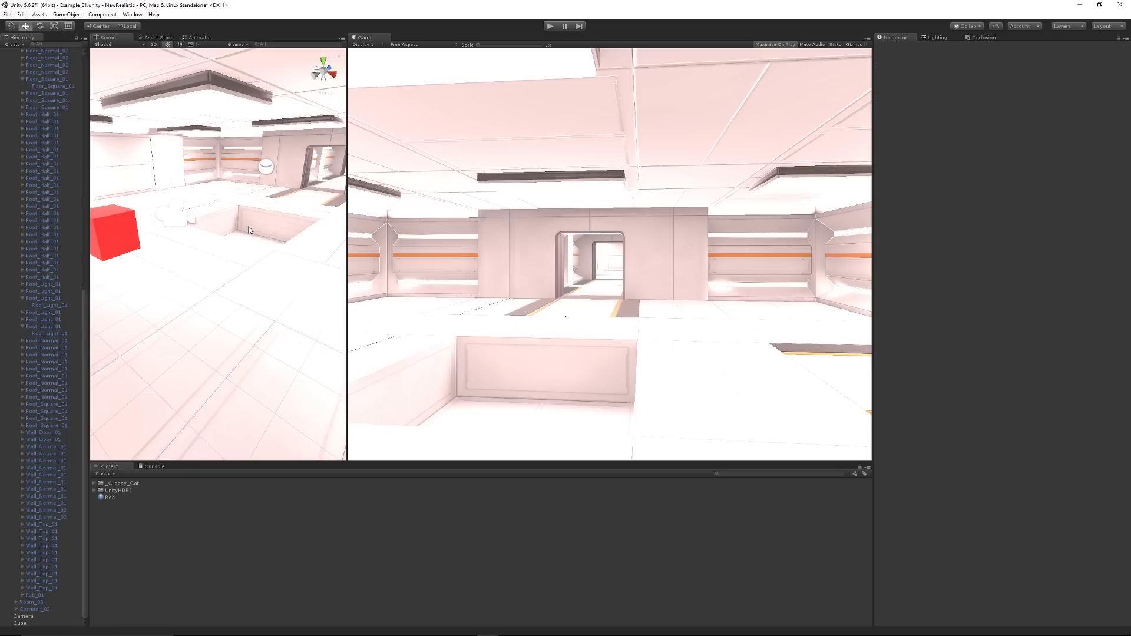
{"action": "scroll", "coordinate": [147, 141], "scroll_direction": "up", "scroll_amount": 2}
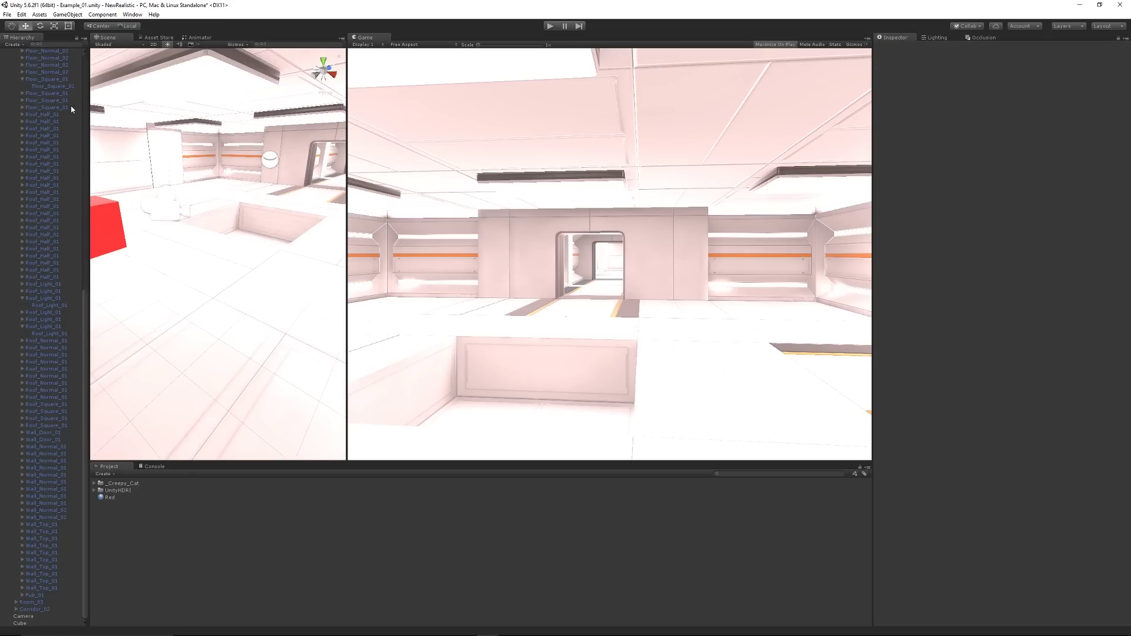
{"action": "scroll", "coordinate": [58, 121], "scroll_direction": "up", "scroll_amount": 8}
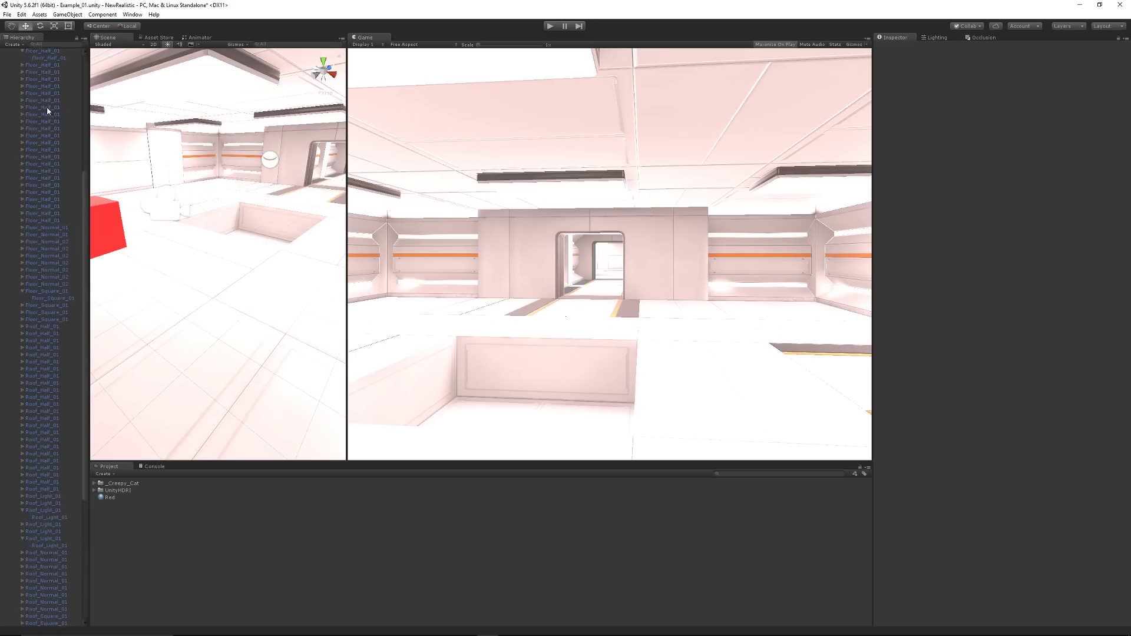
{"action": "scroll", "coordinate": [47, 107], "scroll_direction": "up", "scroll_amount": 5}
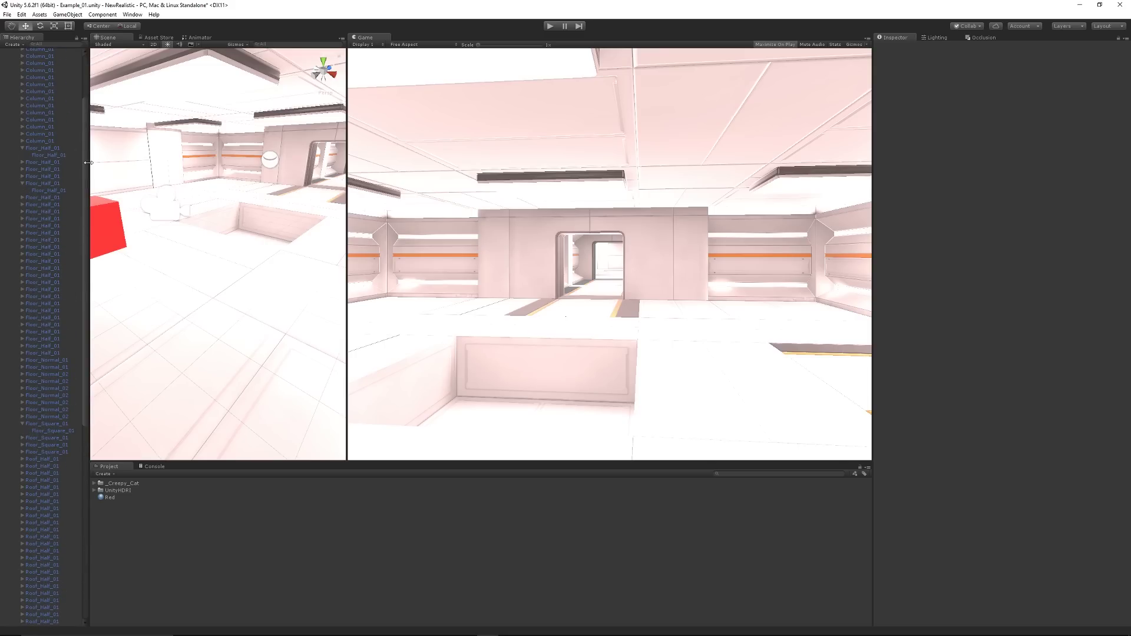
{"action": "scroll", "coordinate": [47, 147], "scroll_direction": "up", "scroll_amount": 5}
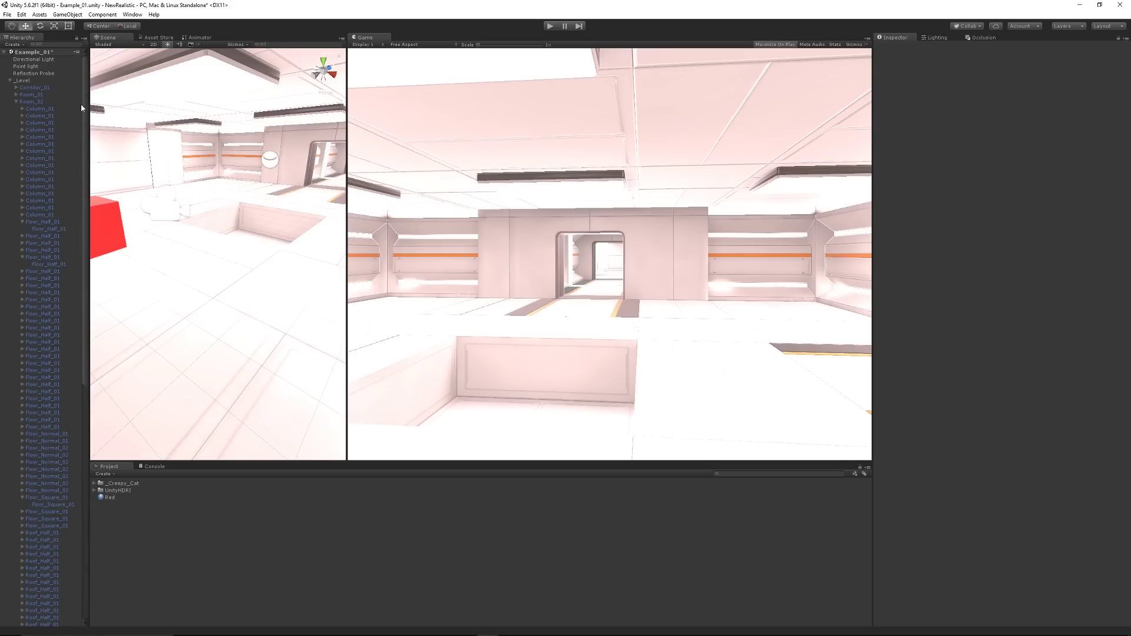
{"action": "left_click", "coordinate": [10, 80]}
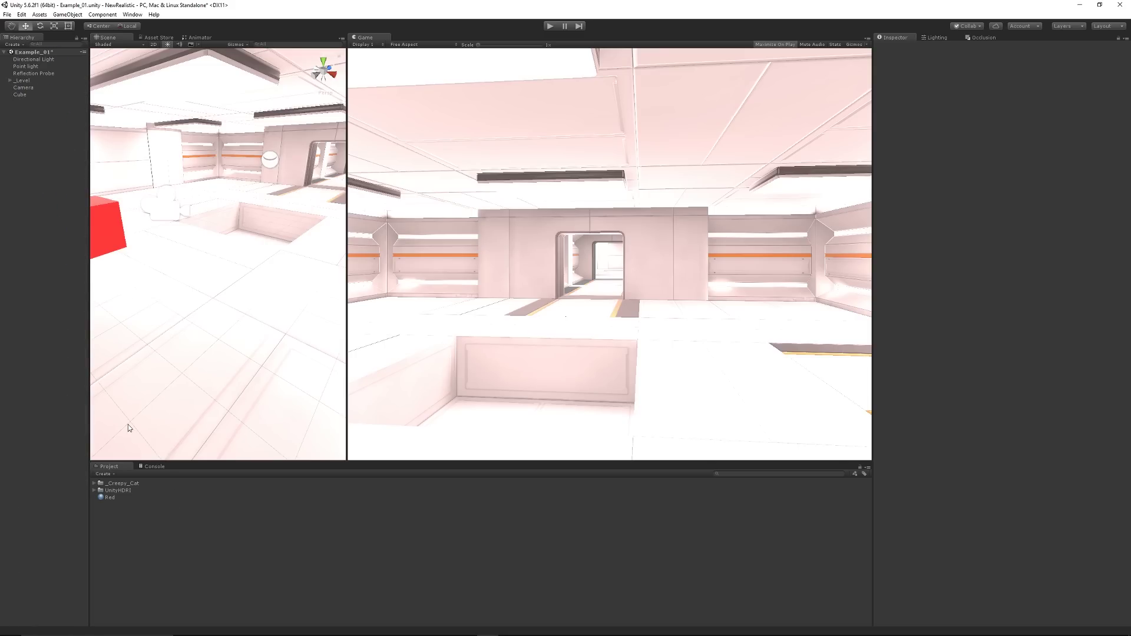
- Get the Post Processing Stack package from the Asset Store and import it into the project
{"action": "left_click", "coordinate": [157, 37]}
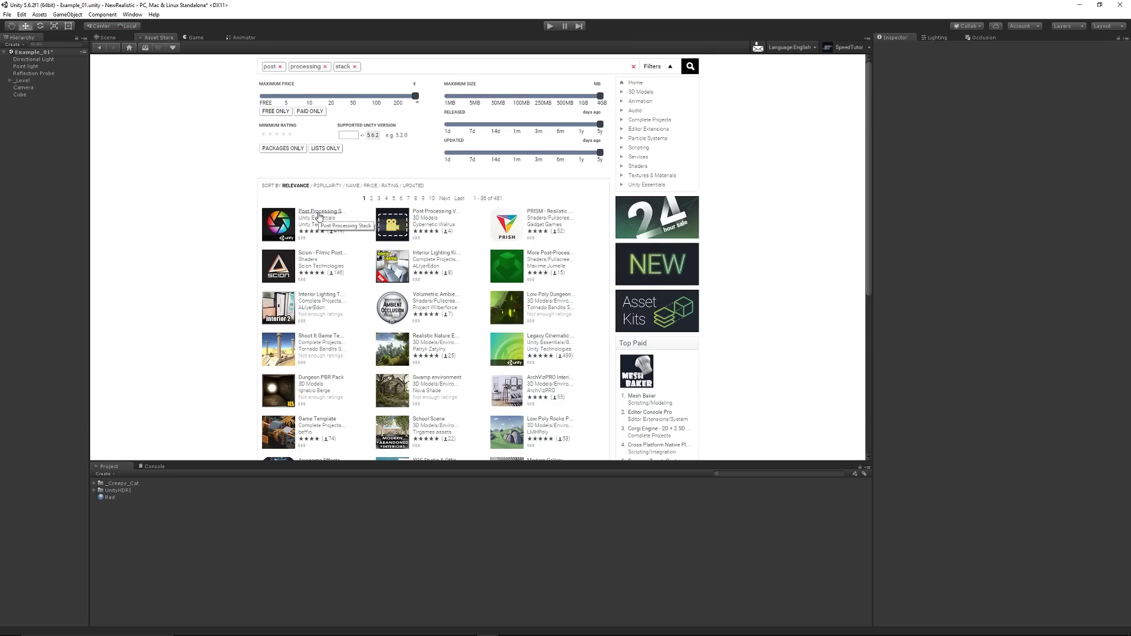
{"action": "left_click", "coordinate": [318, 213]}
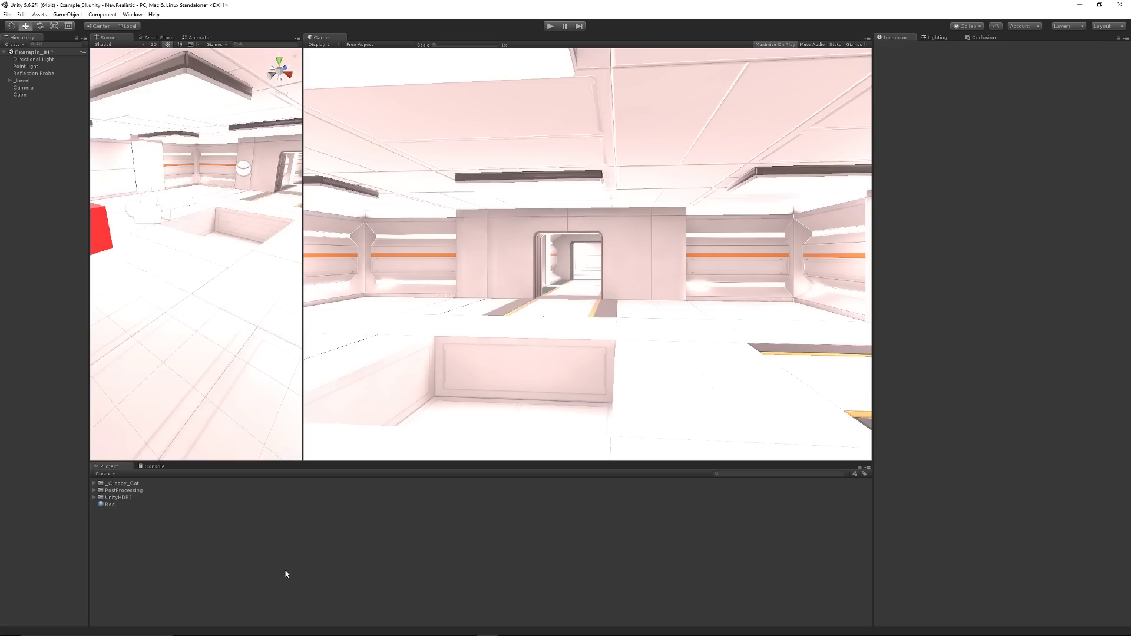
- Add a Post-Processing Behaviour component to the Camera
{"action": "left_click", "coordinate": [23, 88]}
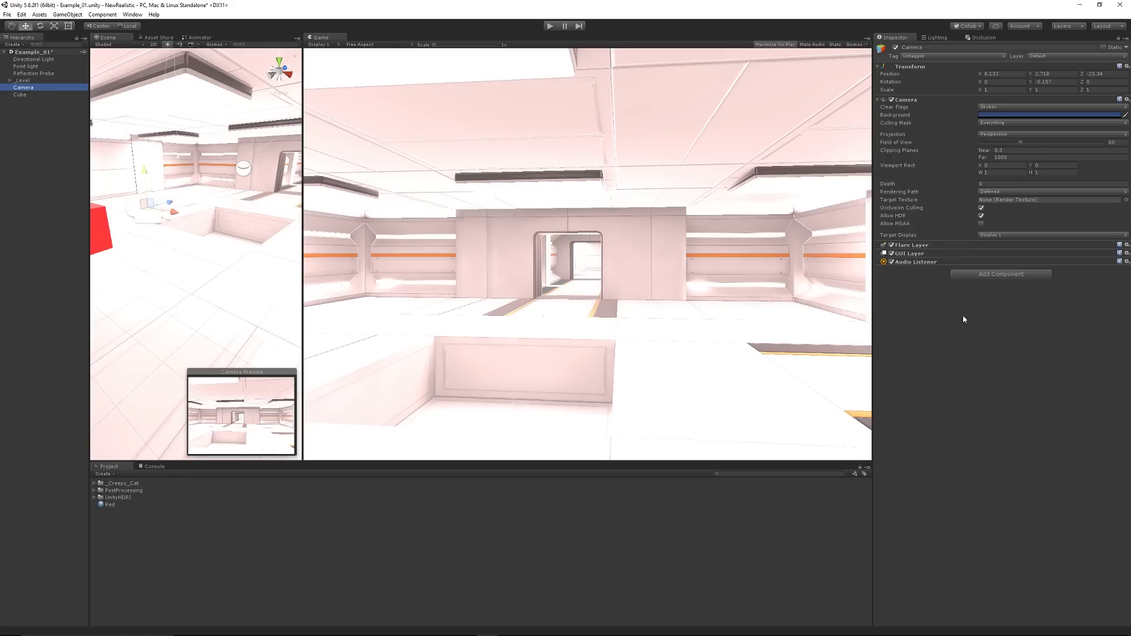
{"action": "left_click", "coordinate": [990, 275]}
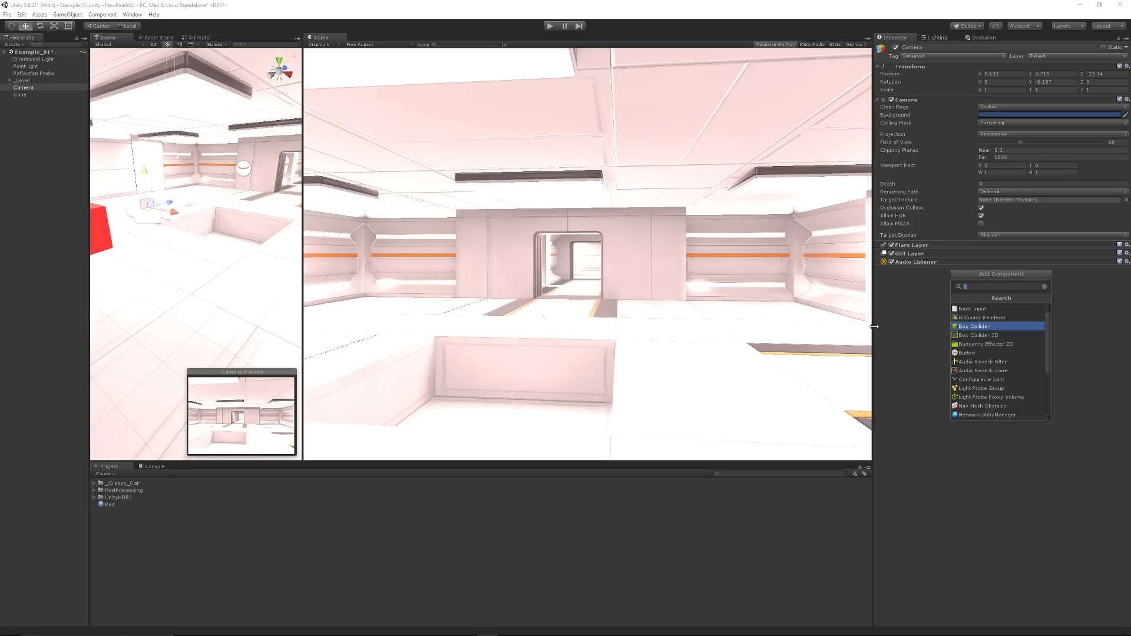
{"action": "type", "text": "post"}
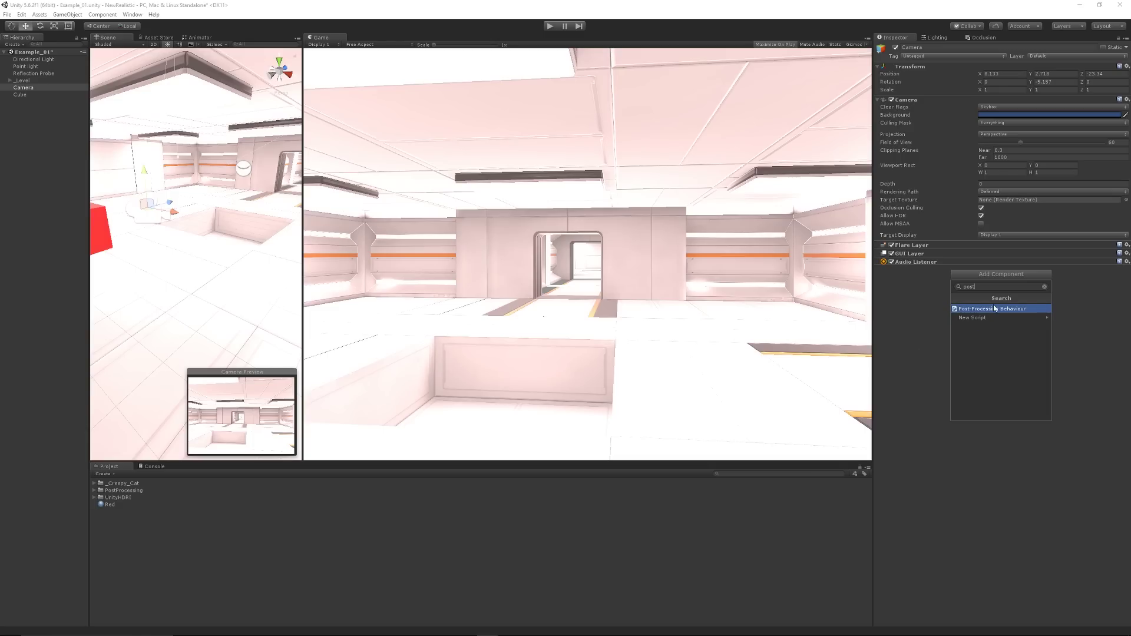
{"action": "left_click", "coordinate": [995, 309]}
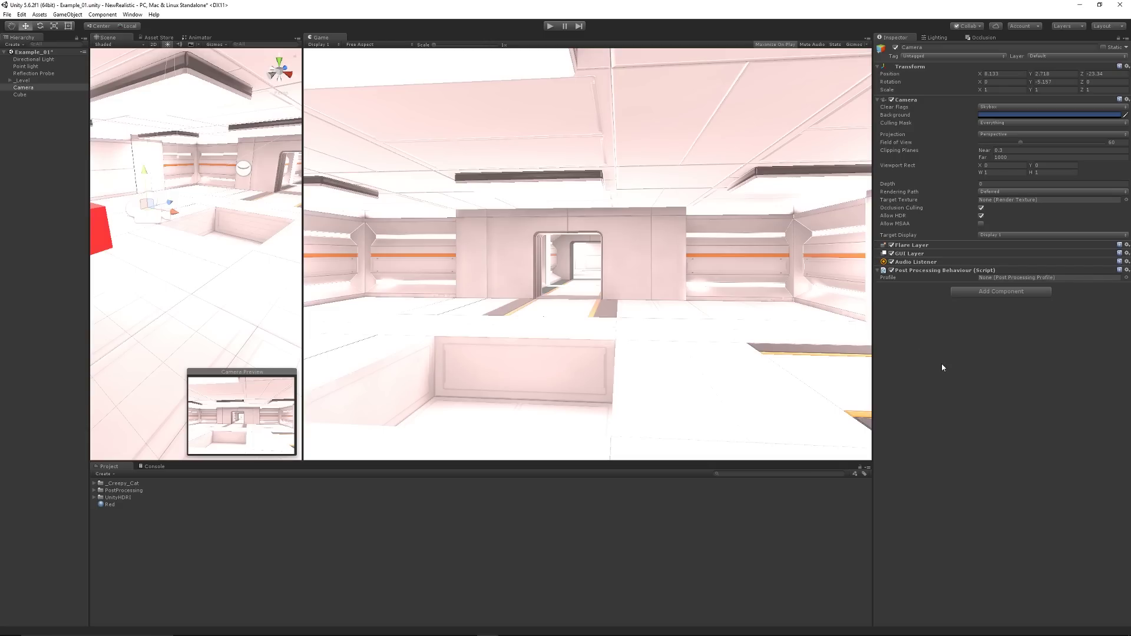
- Create a Post-Processing Profile named PostProcessNew and assign it to the Camera's Post Processing Behaviour
{"action": "right_click", "coordinate": [120, 536]}
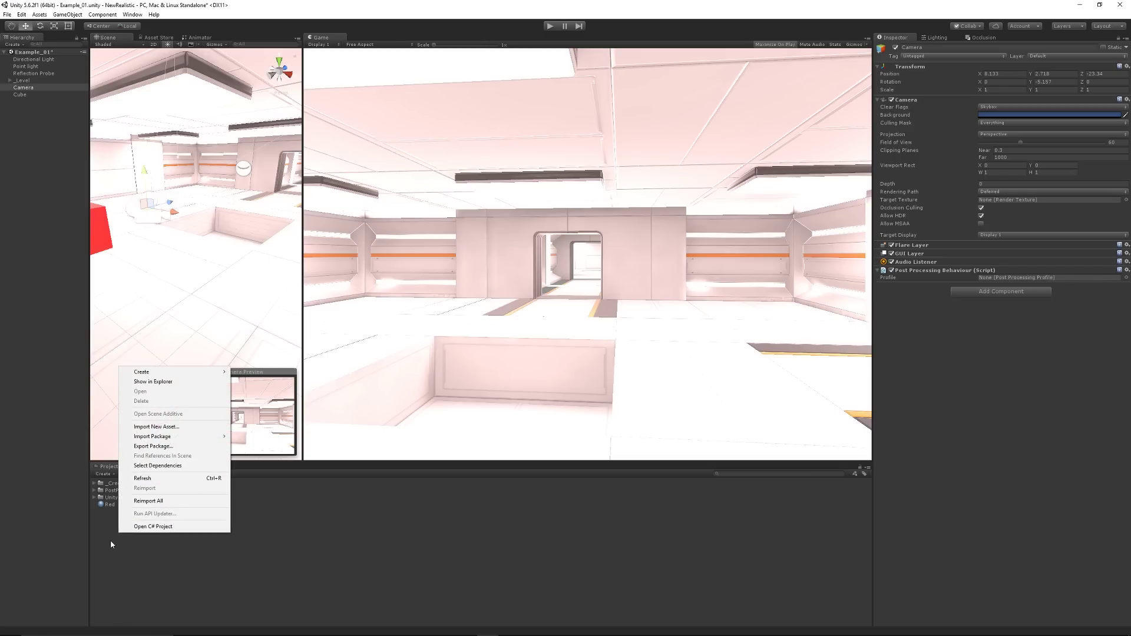
{"action": "mouse_move", "coordinate": [166, 373]}
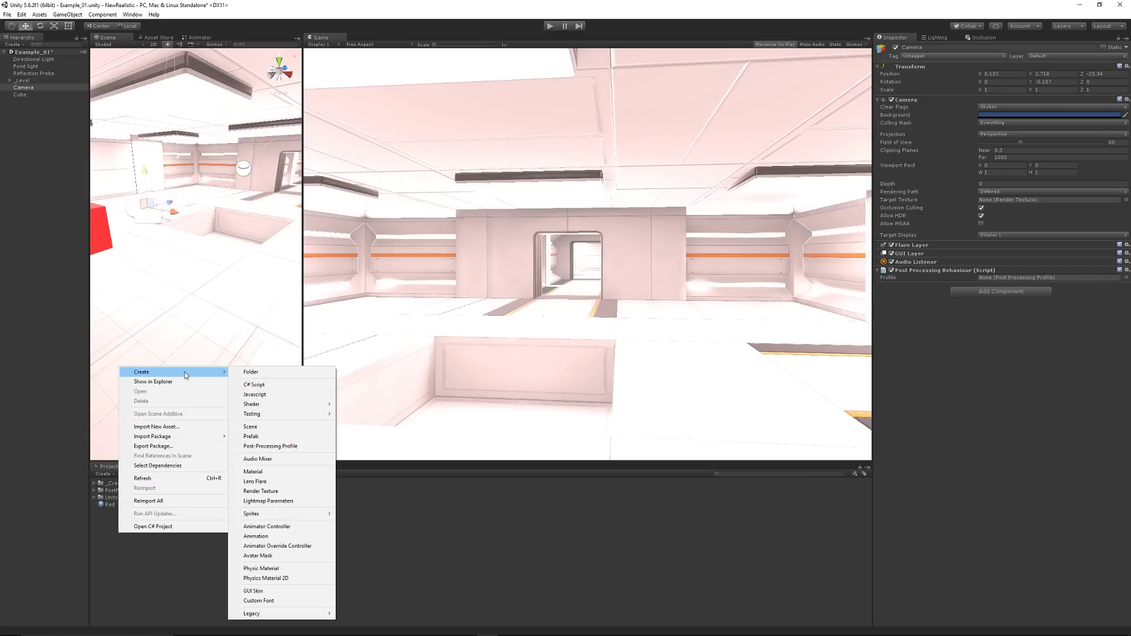
{"action": "left_click", "coordinate": [270, 446]}
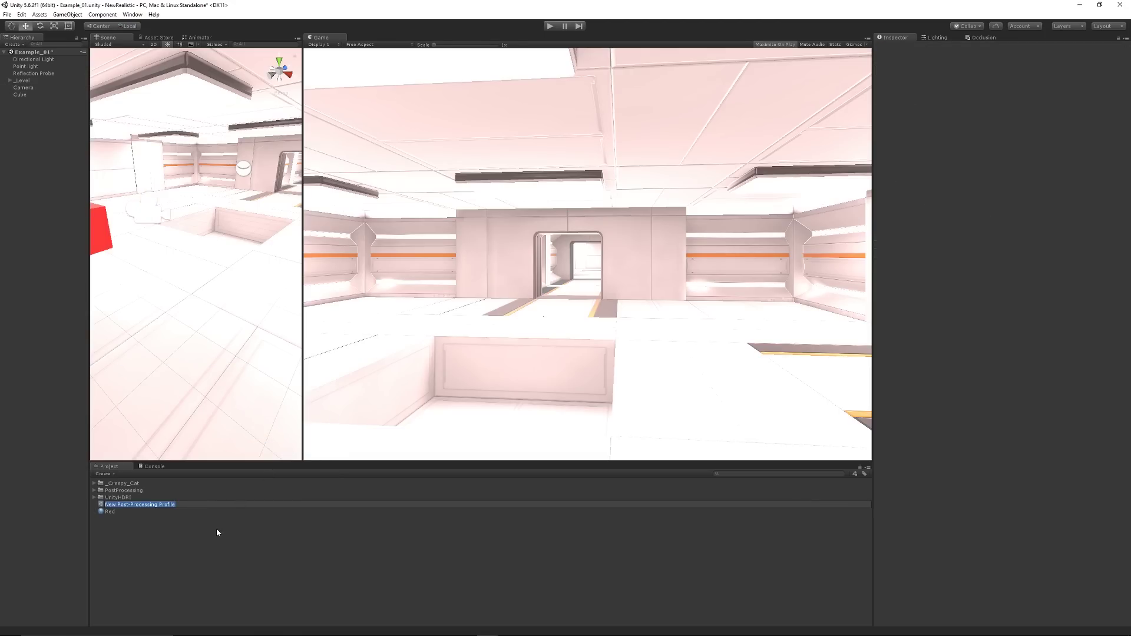
{"action": "type", "text": "PostProcessNew"}
{"action": "key", "text": "Return"}
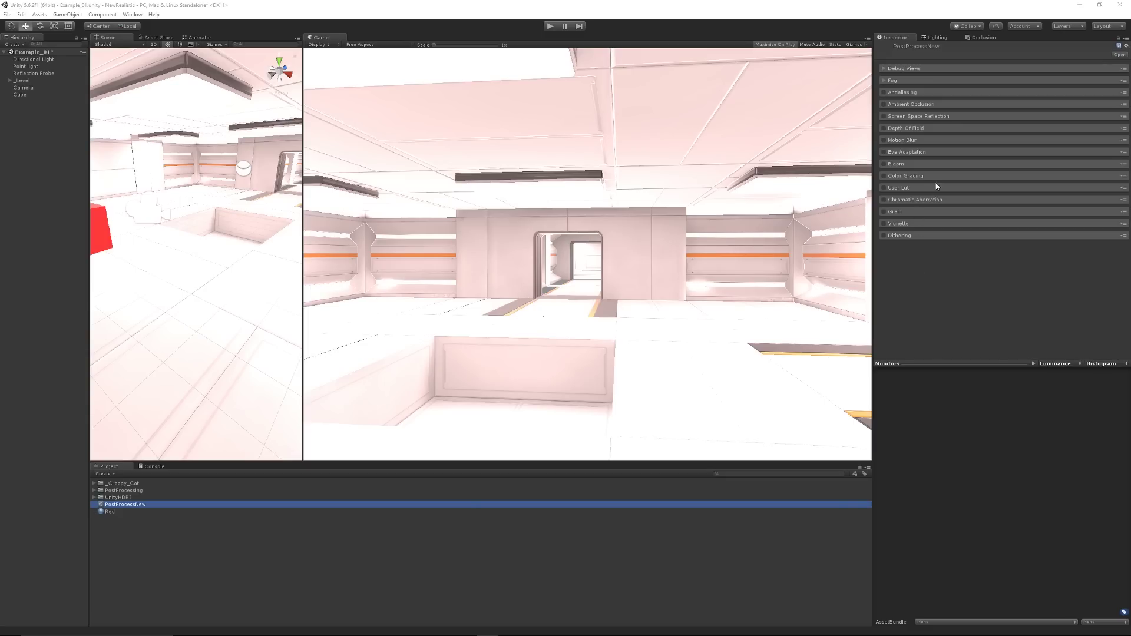
{"action": "left_click", "coordinate": [23, 87]}
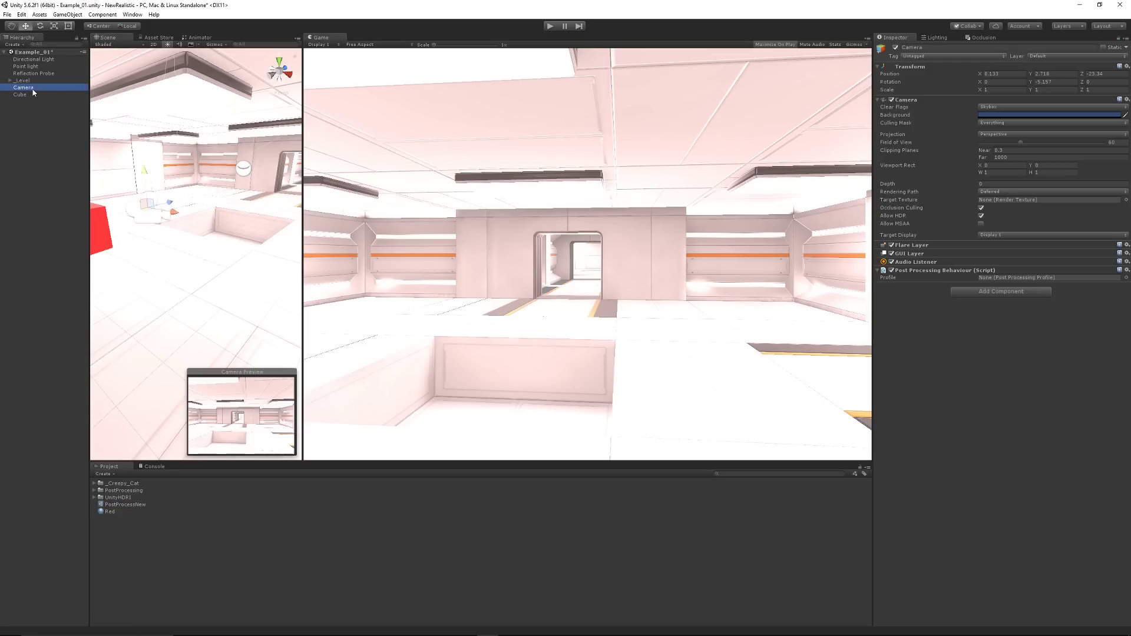
{"action": "left_click_drag", "start_coordinate": [118, 506], "coordinate": [1028, 279]}
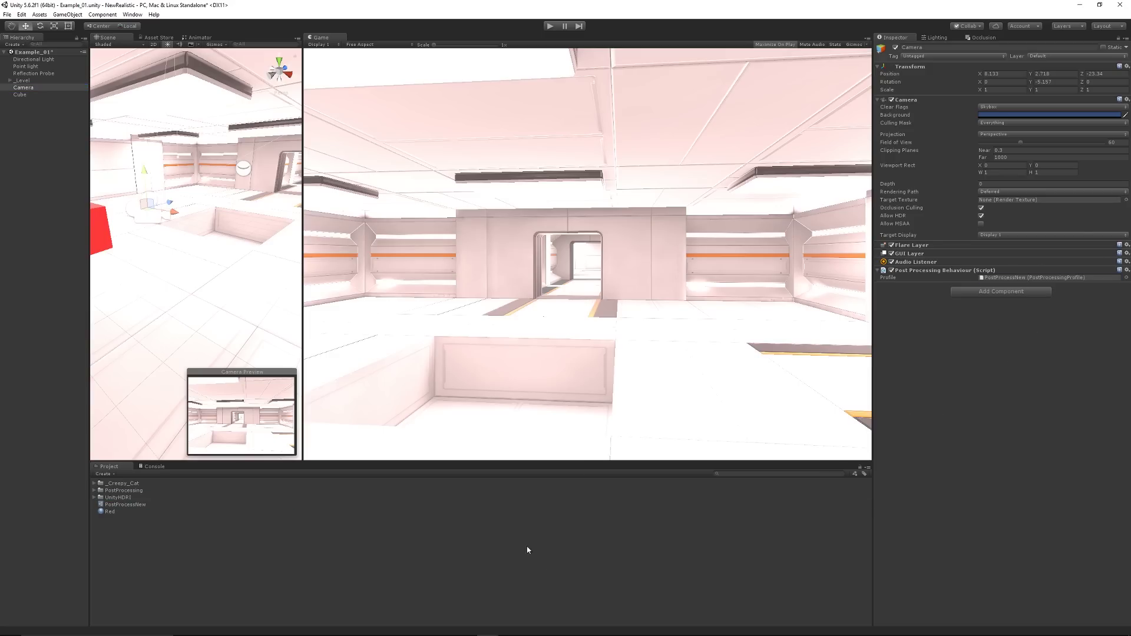
- Enable Antialiasing in the PostProcessNew profile, keeping the Fast Approximate Anti-aliasing method
{"action": "left_click", "coordinate": [133, 506]}
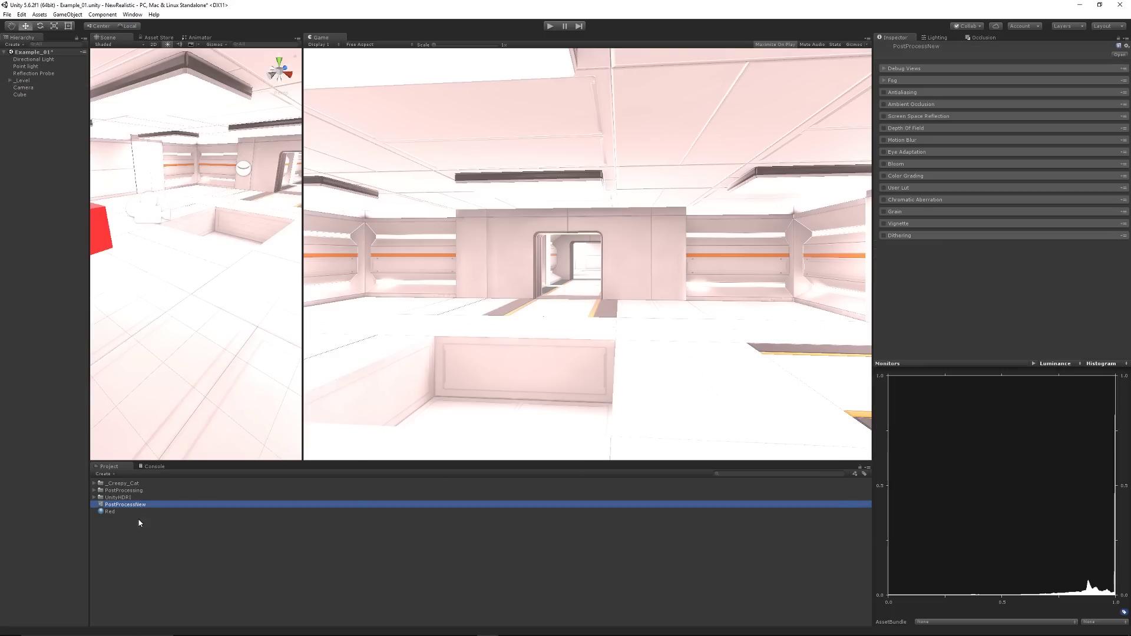
{"action": "left_click", "coordinate": [884, 92]}
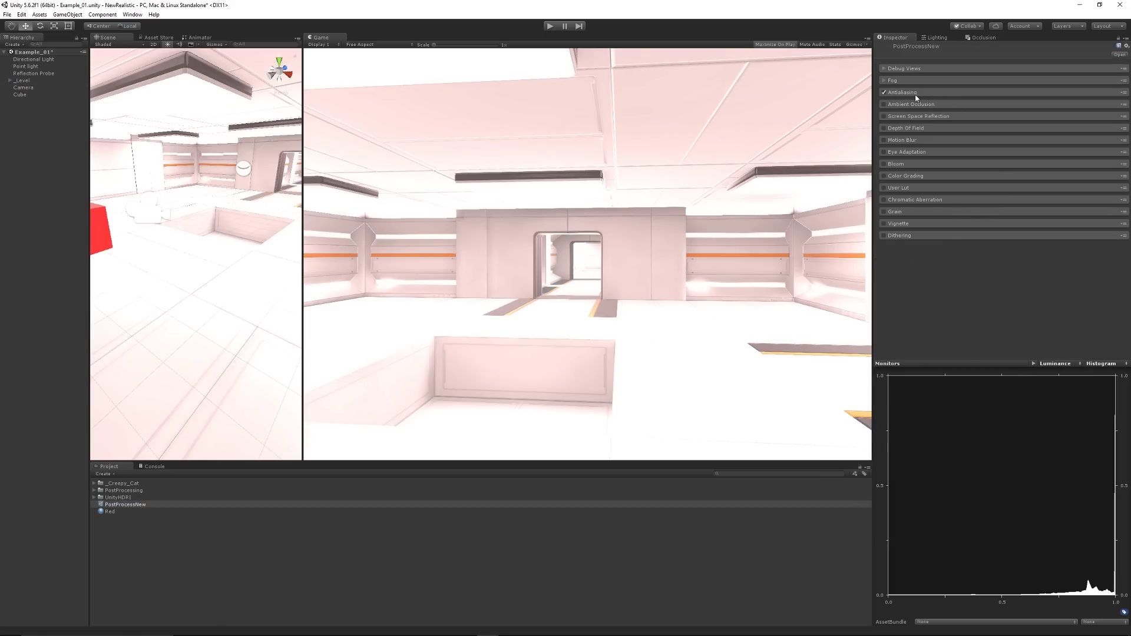
{"action": "left_click", "coordinate": [915, 94]}
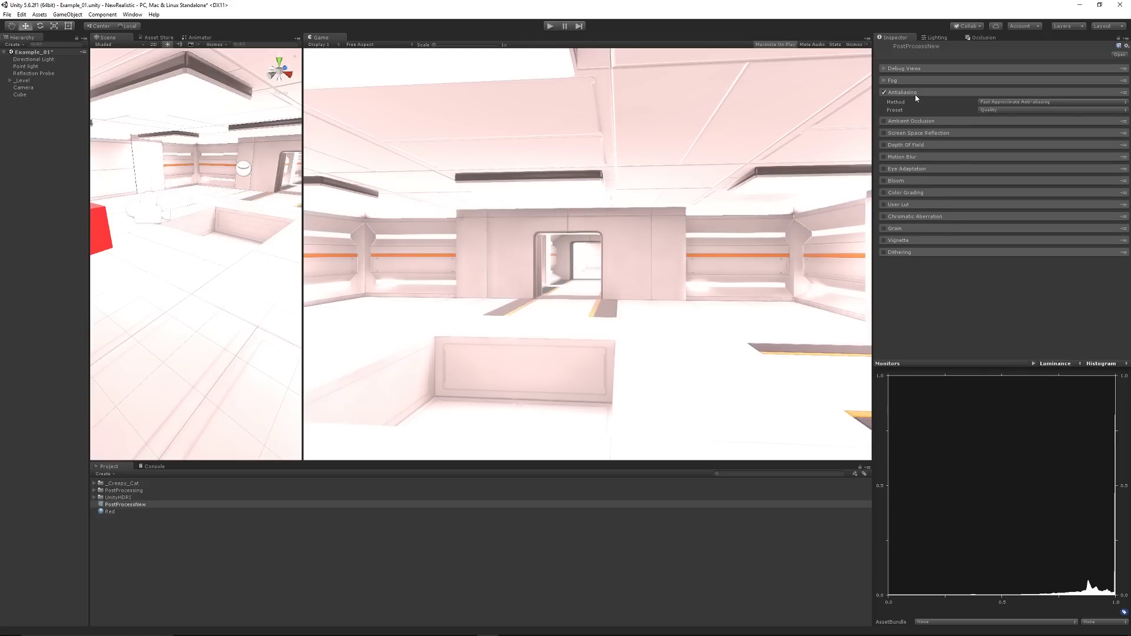
{"action": "left_click", "coordinate": [1005, 106]}
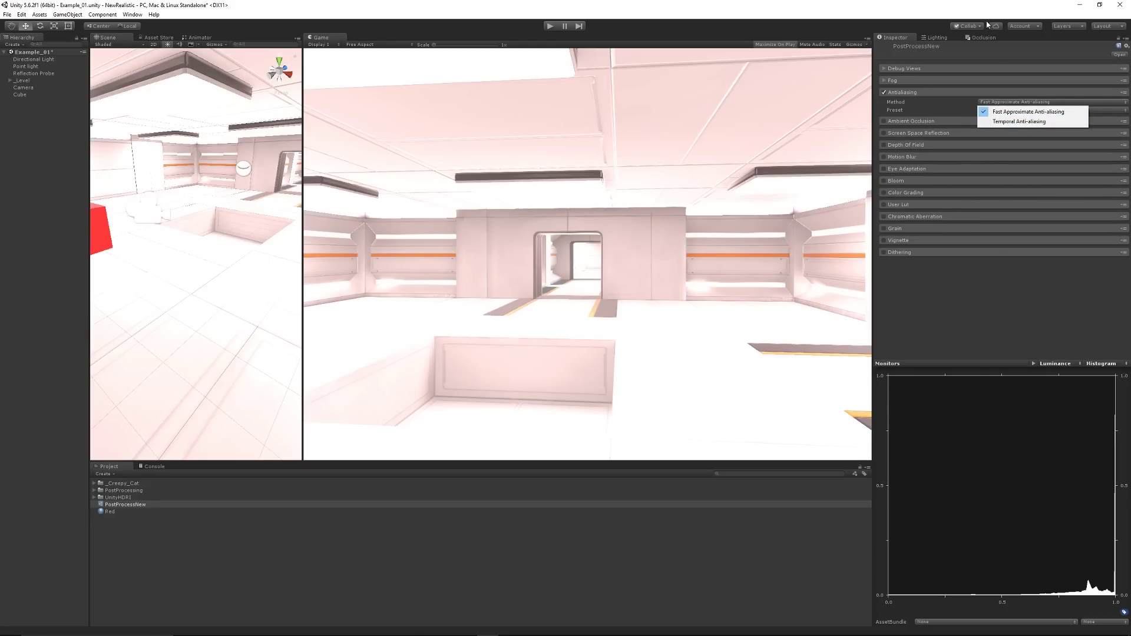
{"action": "left_click", "coordinate": [988, 48]}
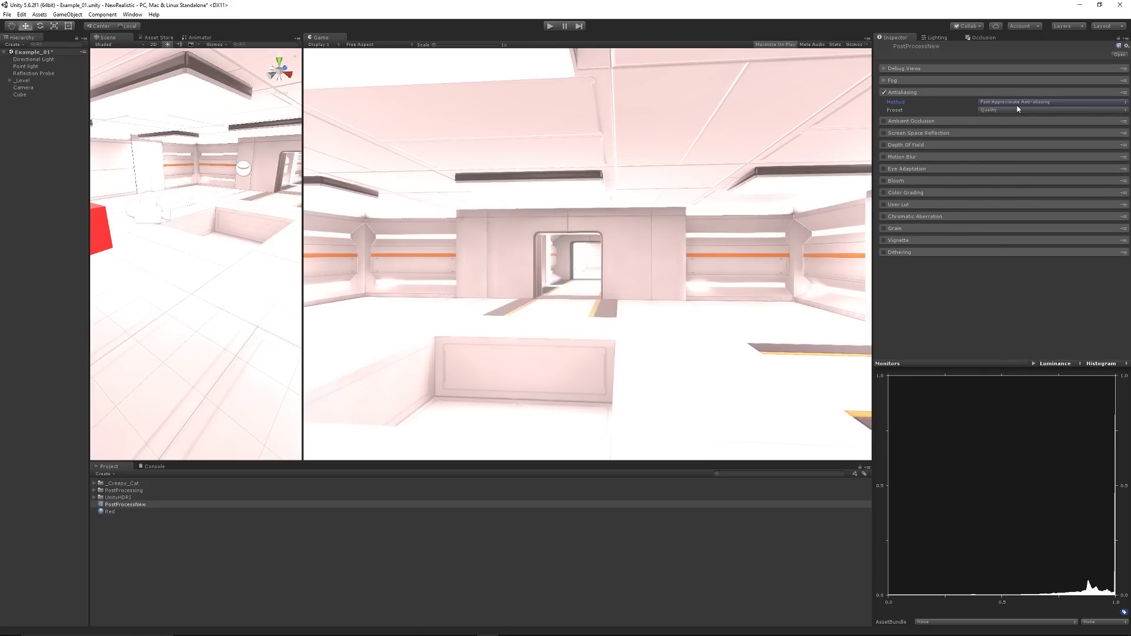
{"action": "left_click", "coordinate": [930, 93]}
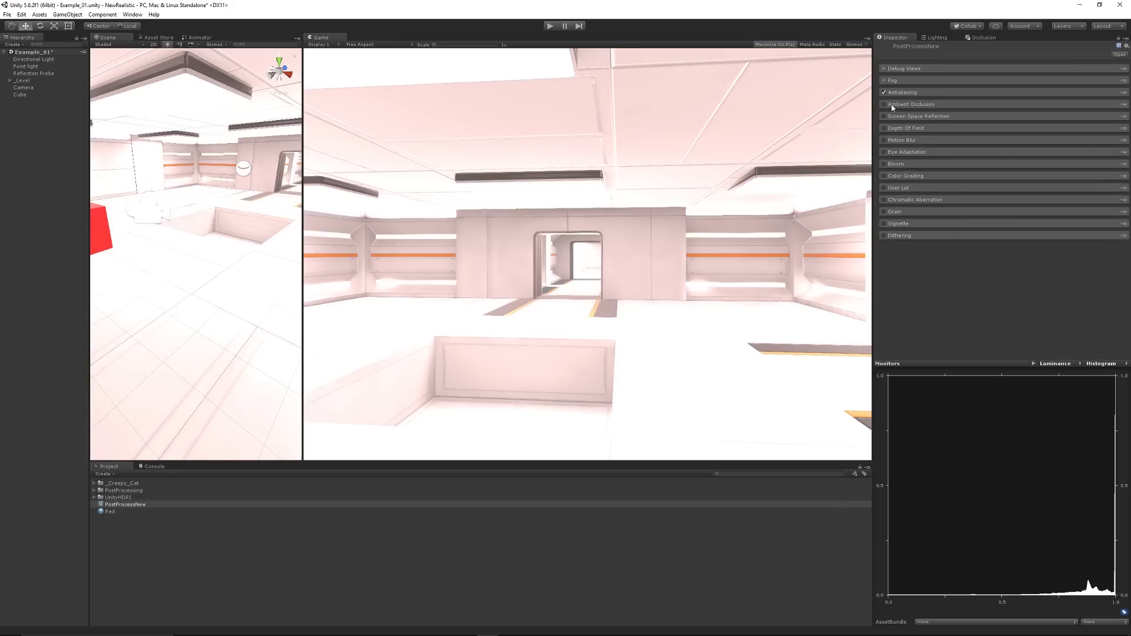
- Enable Ambient Occlusion in the profile with an intensity of 0.39 and a radius of 0.6
{"action": "left_click", "coordinate": [884, 104]}
{"action": "left_click", "coordinate": [907, 104]}
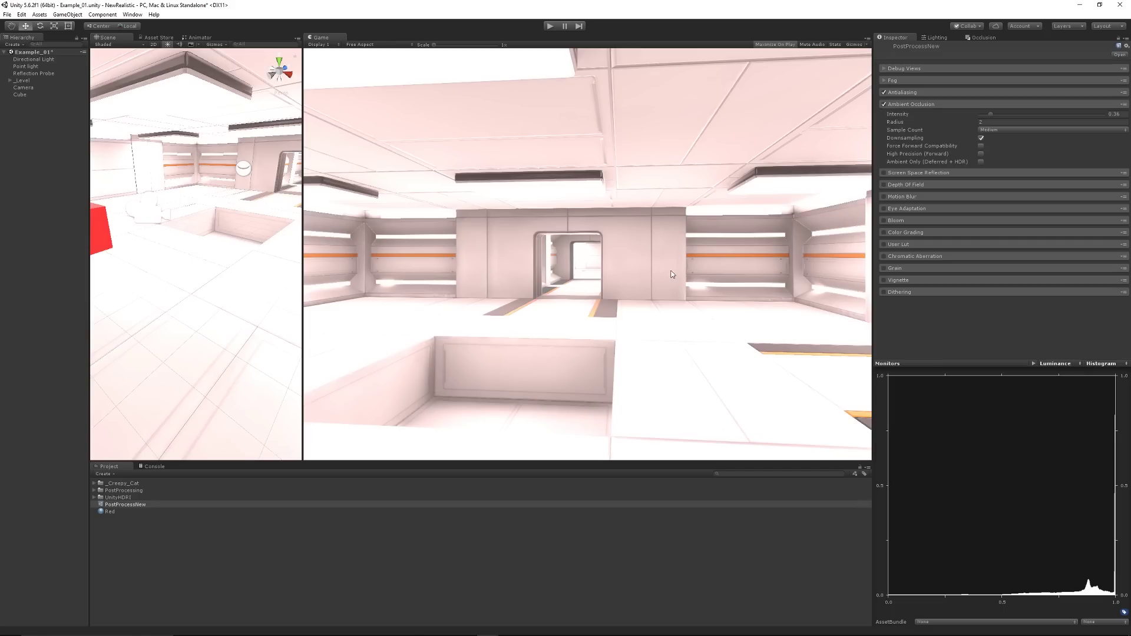
{"action": "left_click_drag", "start_coordinate": [991, 113], "coordinate": [991, 114]}
{"action": "mouse_move", "coordinate": [976, 125]}
{"action": "left_mouse_down"}
{"action": "mouse_move", "coordinate": [943, 126]}
{"action": "mouse_move", "coordinate": [952, 126]}
{"action": "left_mouse_up"}
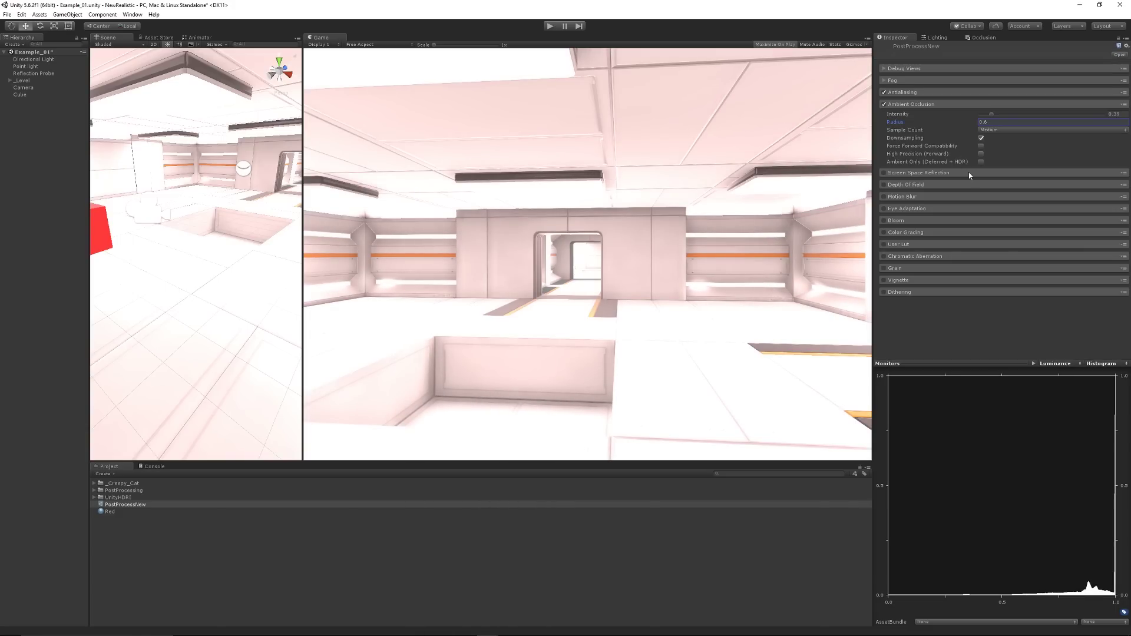
{"action": "left_click", "coordinate": [884, 104]}
{"action": "left_click", "coordinate": [884, 104]}
{"action": "key", "text": "shift+Tab"}
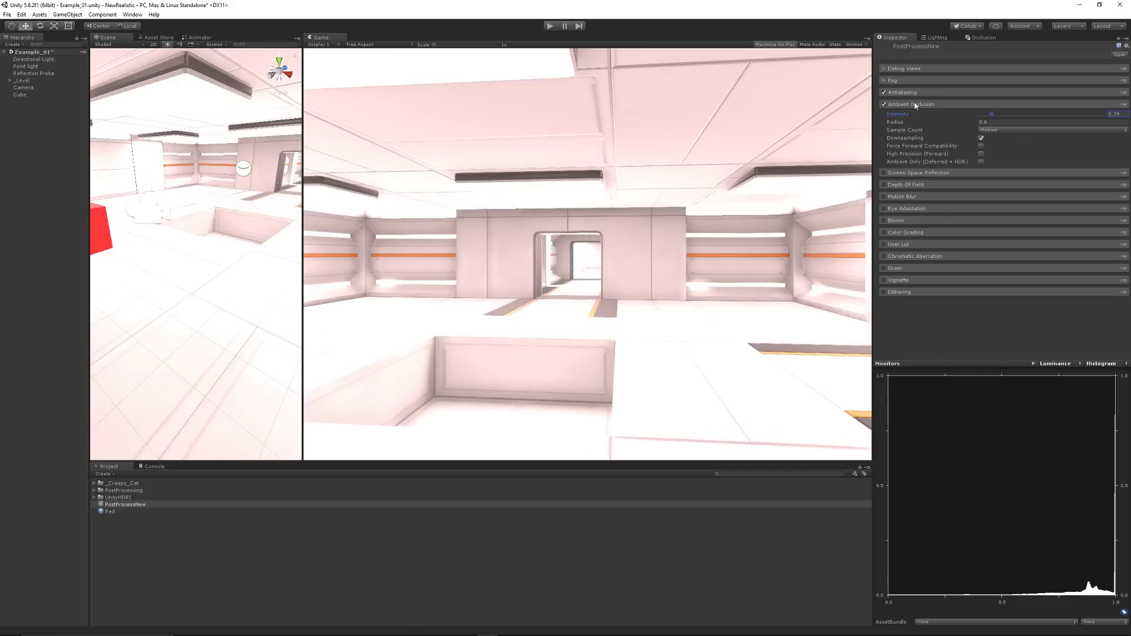
{"action": "left_click", "coordinate": [914, 105]}
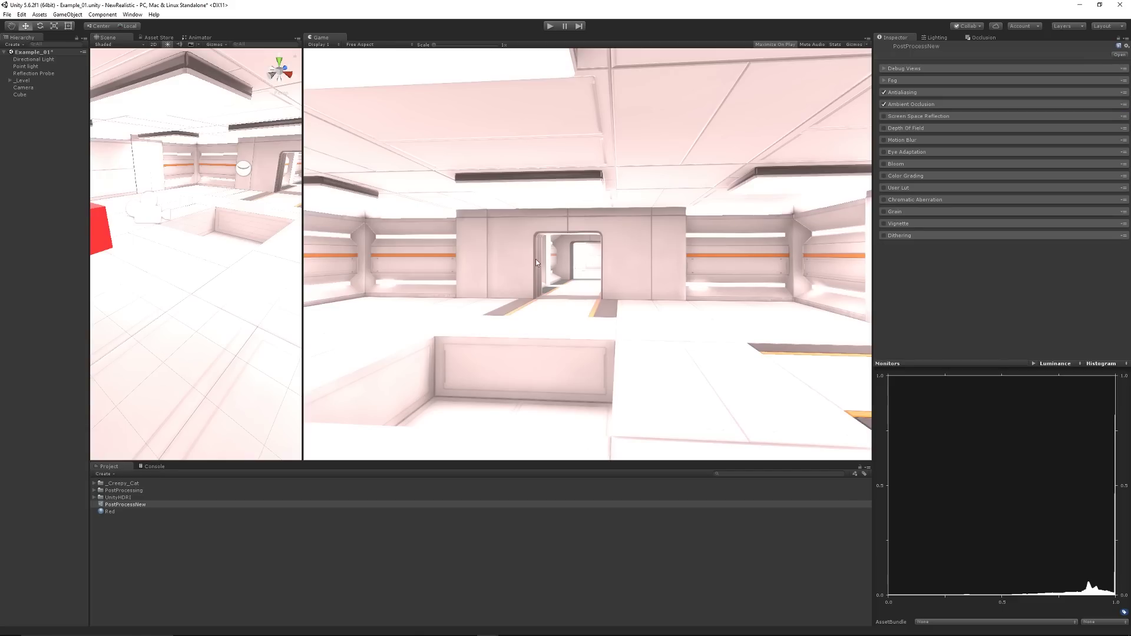
- Enable Screen Space Reflection with the Physically Based blend type and High reflection quality
{"action": "left_click", "coordinate": [883, 117]}
{"action": "left_click", "coordinate": [910, 117]}
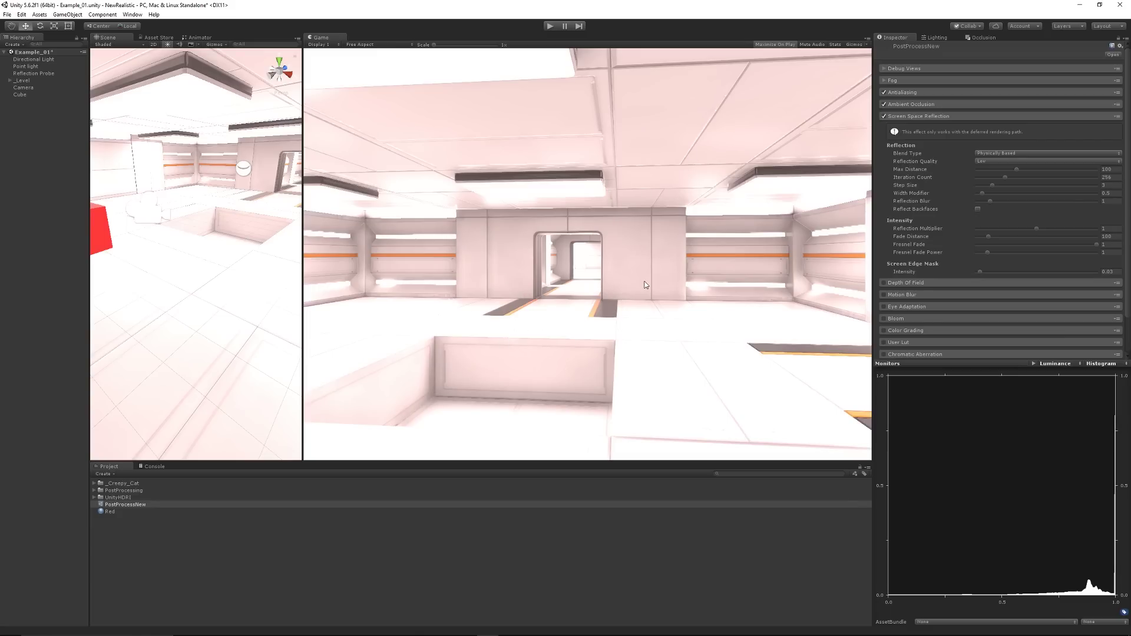
{"action": "left_click", "coordinate": [996, 154]}
{"action": "left_click", "coordinate": [1004, 170]}
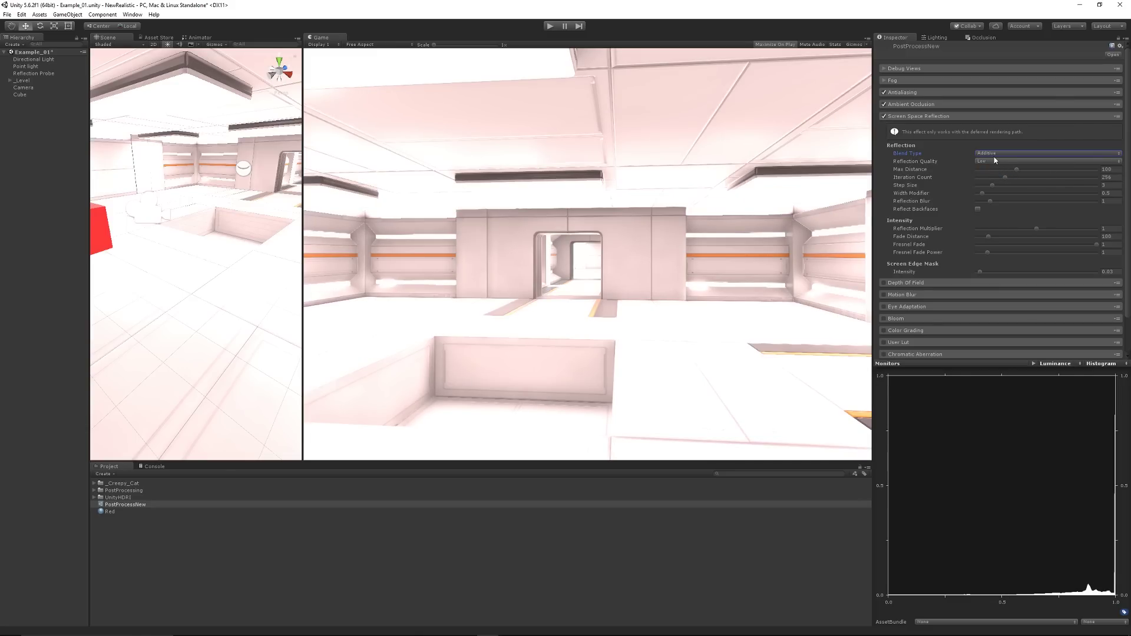
{"action": "left_click", "coordinate": [997, 154]}
{"action": "left_click", "coordinate": [1006, 162]}
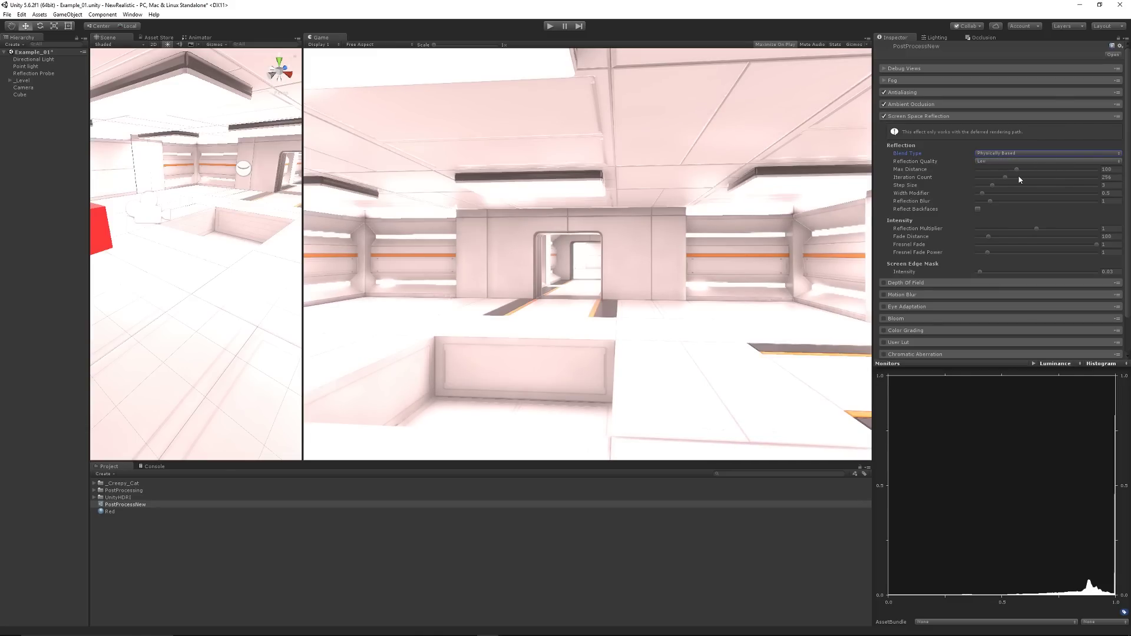
{"action": "left_click", "coordinate": [989, 161]}
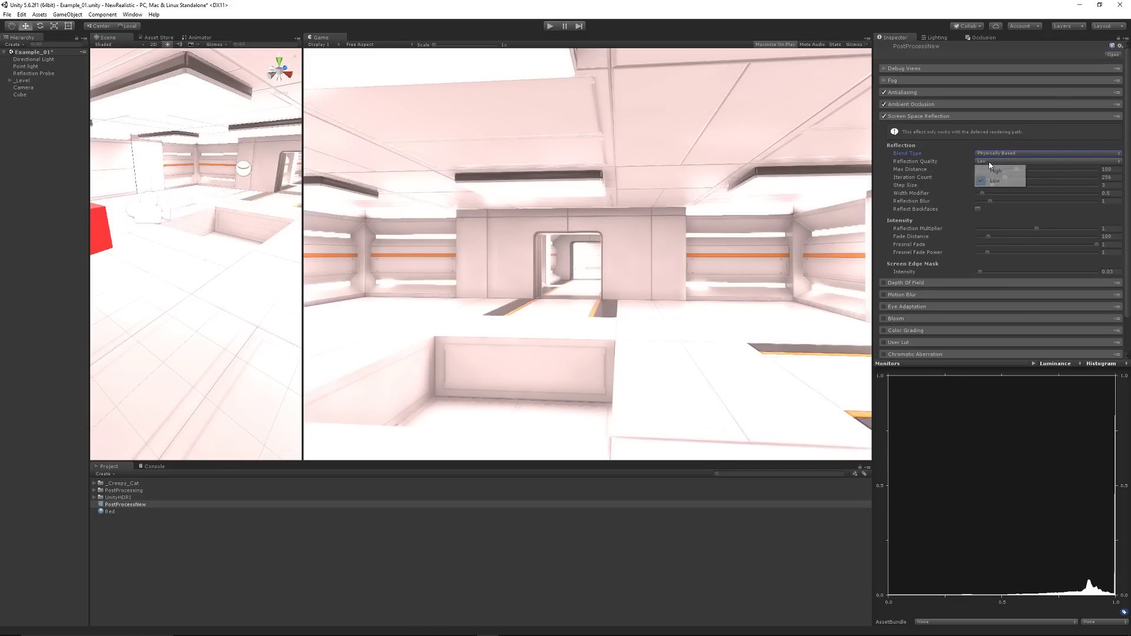
{"action": "left_click", "coordinate": [986, 186]}
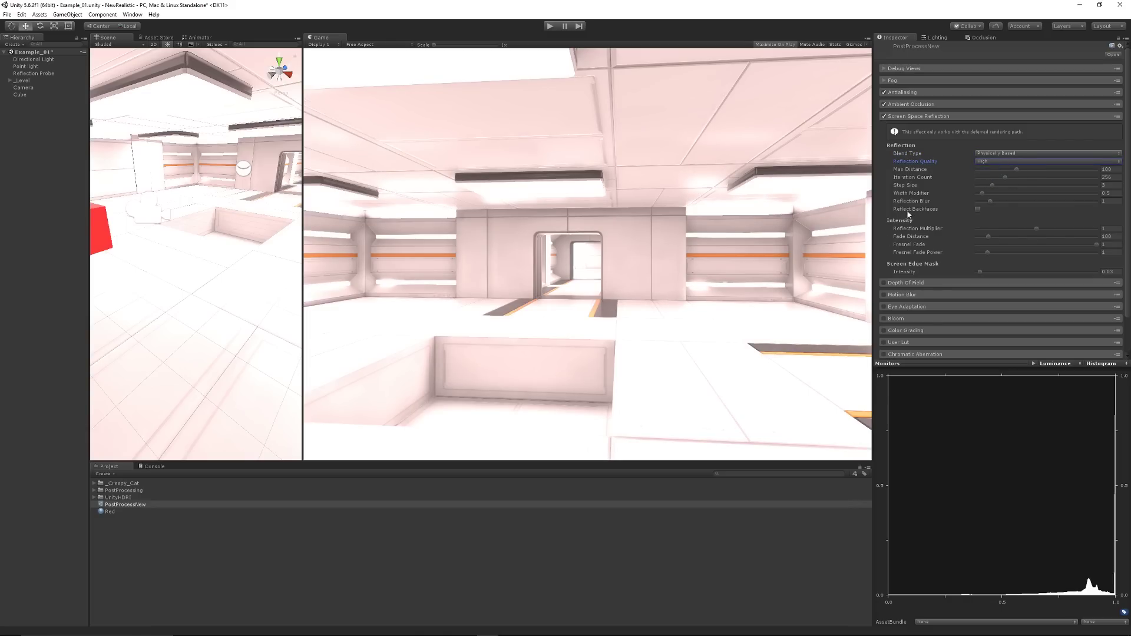
- Toggle Reflect Backfaces for Screen Space Reflection to compare its effect, and collapse the effect's settings
{"action": "mouse_move", "coordinate": [909, 215]}
{"action": "left_click", "coordinate": [979, 209]}
{"action": "left_click", "coordinate": [980, 210]}
{"action": "left_click", "coordinate": [979, 210]}
{"action": "left_click", "coordinate": [928, 117]}
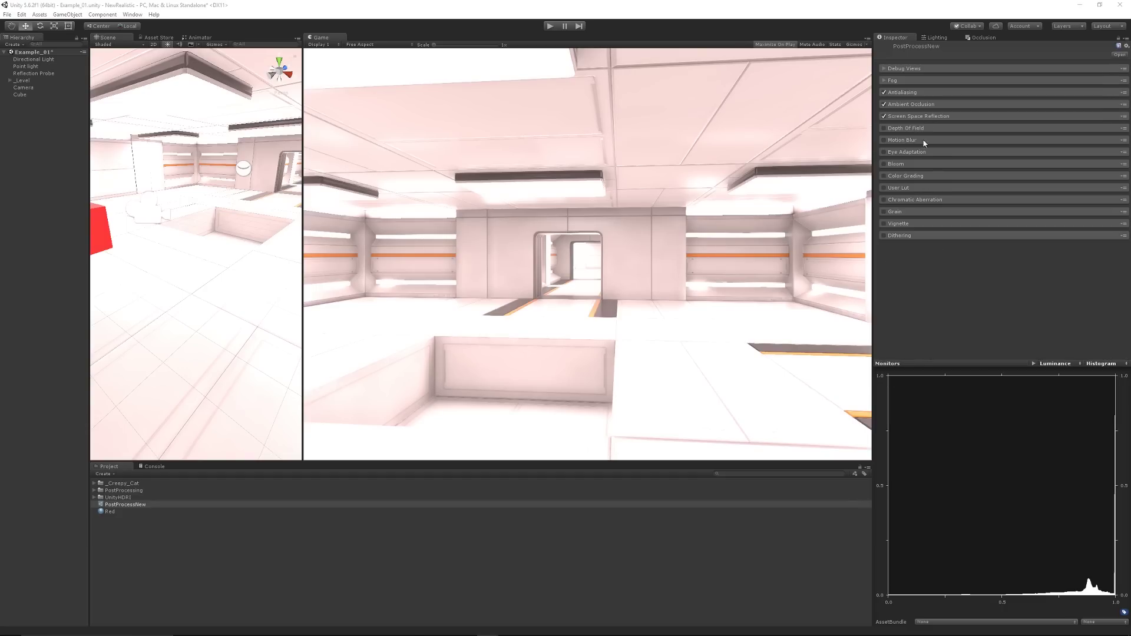
- Try Eye Adaptation by switching it on and off to compare the exposure, leaving it disabled
{"action": "left_click", "coordinate": [884, 153]}
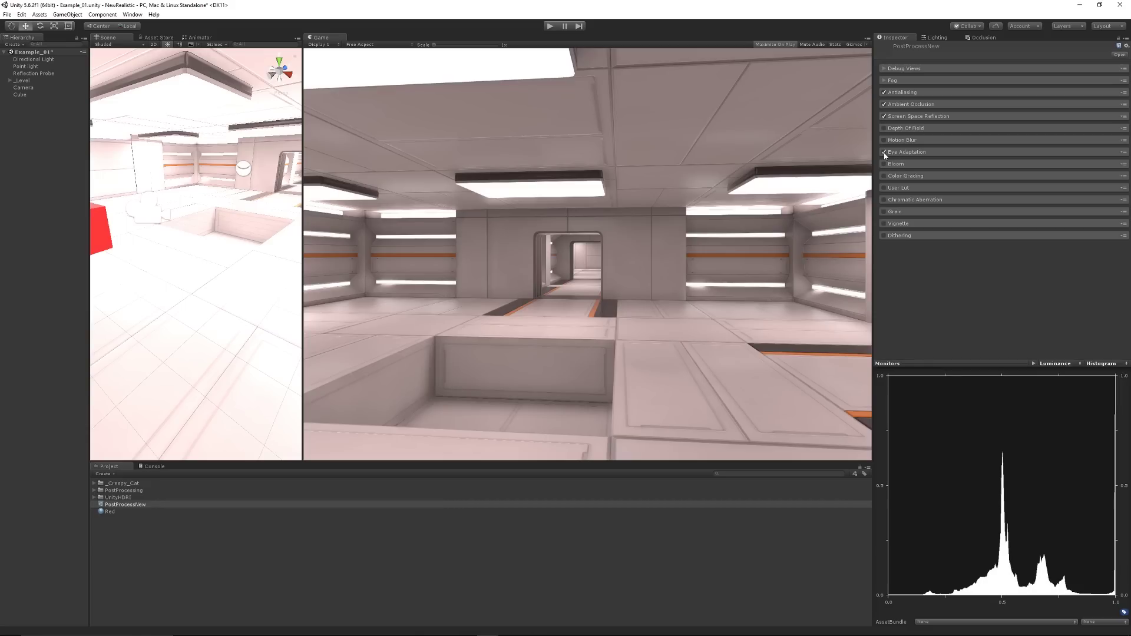
{"action": "left_click", "coordinate": [883, 153]}
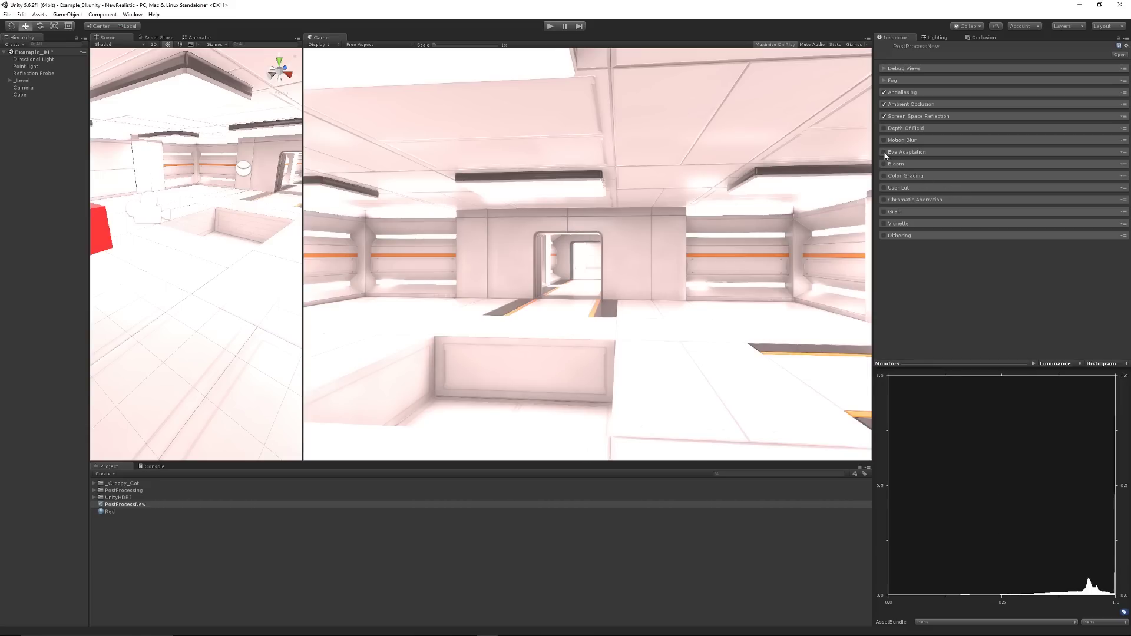
{"action": "left_click", "coordinate": [883, 152]}
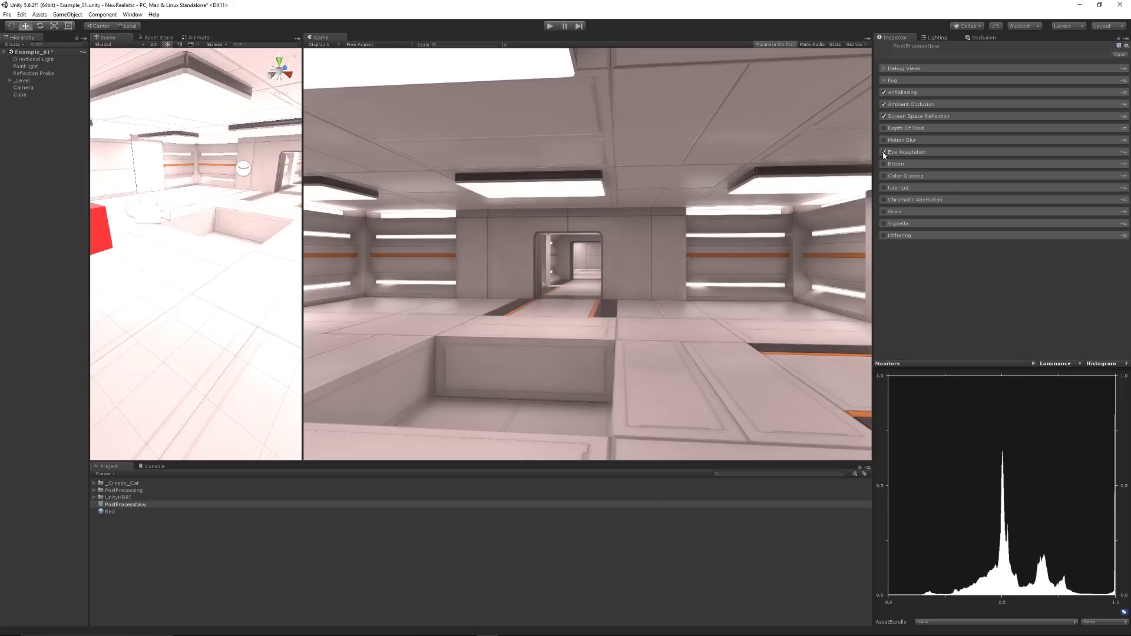
{"action": "left_click", "coordinate": [884, 152]}
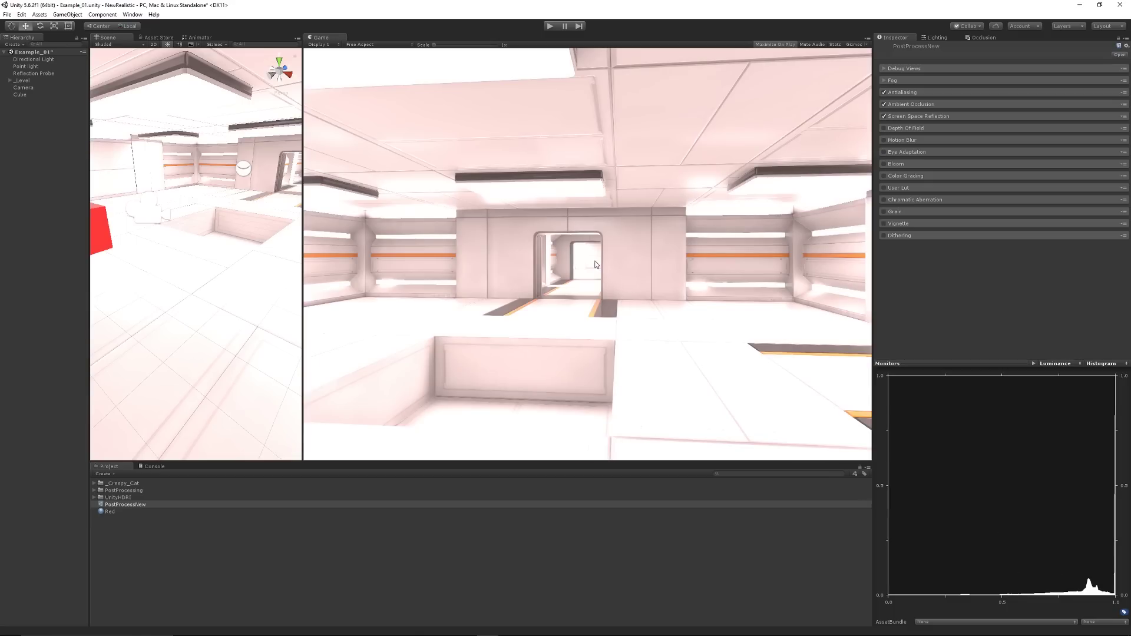
- Enable Bloom with an intensity of 0.1 and raise its gamma threshold to about 1.9
{"action": "left_click", "coordinate": [884, 164]}
{"action": "left_click", "coordinate": [904, 165]}
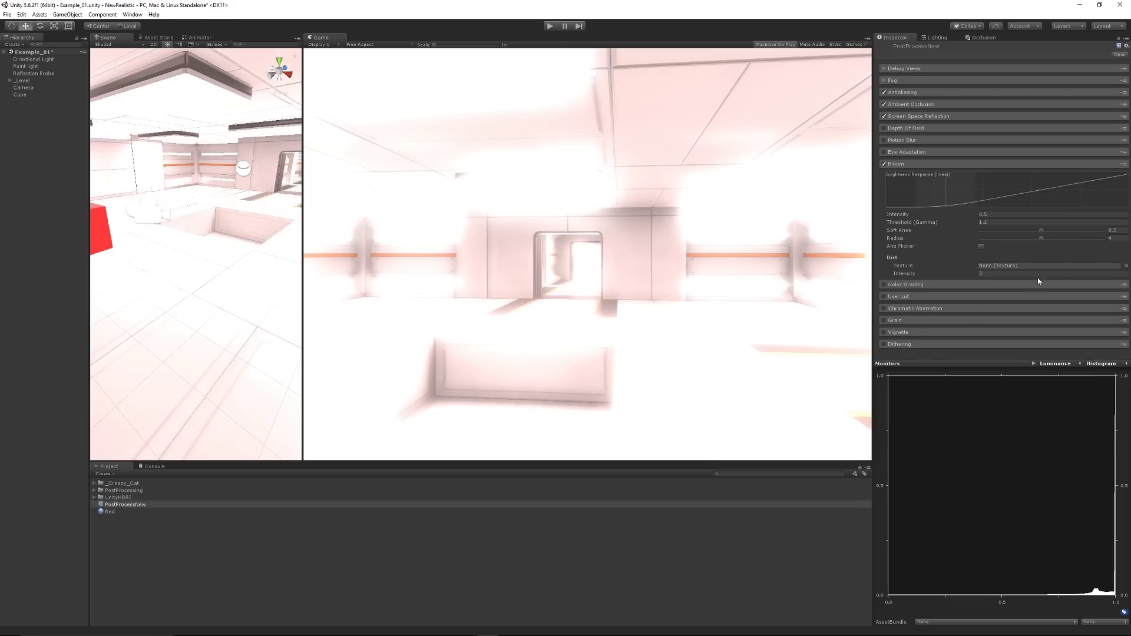
{"action": "left_click", "coordinate": [985, 214]}
{"action": "type", "text": "1"}
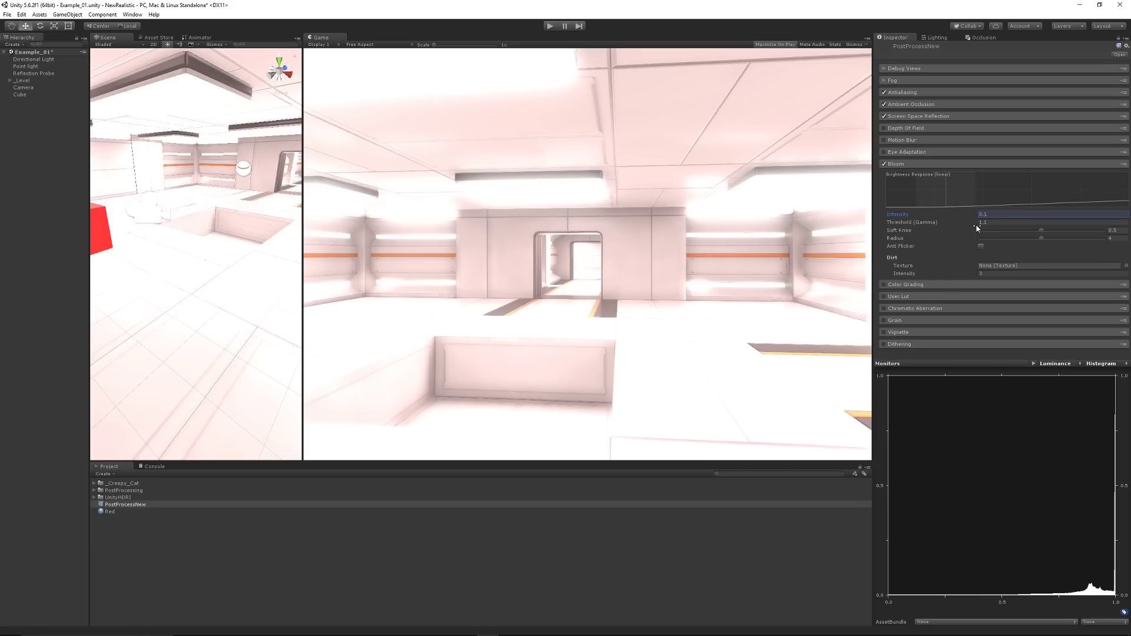
{"action": "mouse_move", "coordinate": [979, 225]}
{"action": "left_mouse_down"}
{"action": "mouse_move", "coordinate": [1005, 230]}
{"action": "mouse_move", "coordinate": [995, 235]}
{"action": "left_mouse_up"}
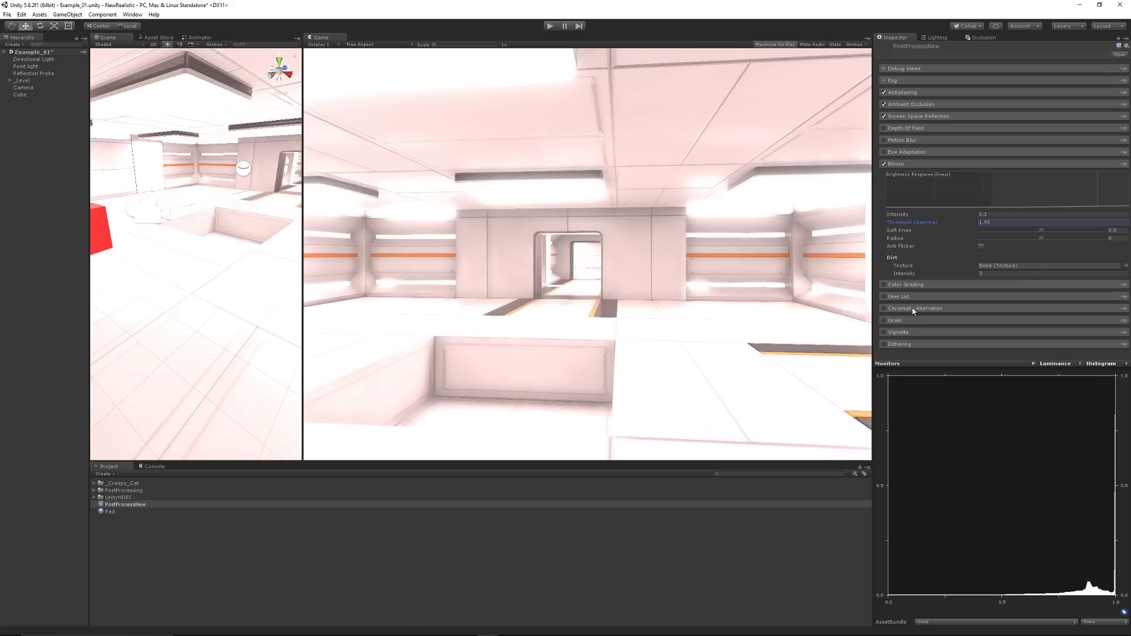
- Assign the LensDirt01 texture from the PostProcessing package's Lens Dirt folder as the Bloom dirt texture
{"action": "left_click", "coordinate": [95, 491]}
{"action": "left_click", "coordinate": [100, 526]}
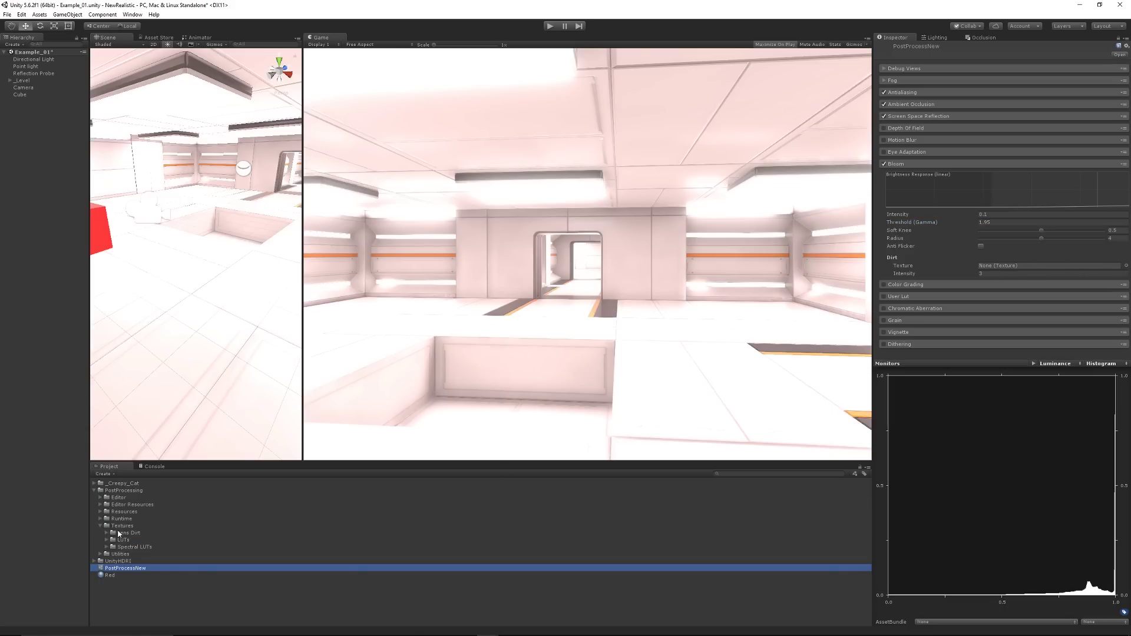
{"action": "left_click", "coordinate": [107, 533]}
{"action": "left_click_drag", "start_coordinate": [136, 546], "coordinate": [1003, 265]}
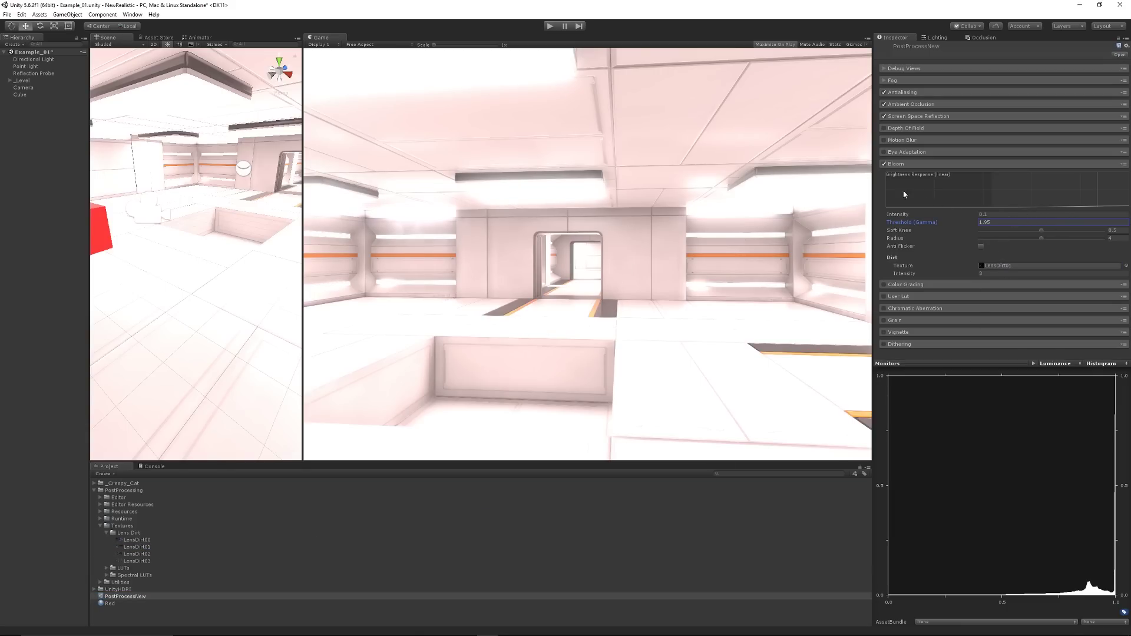
- Enable Color Grading in the post-processing profile and set its tonemapper to Filmic (ACES)
{"action": "left_click", "coordinate": [911, 166]}
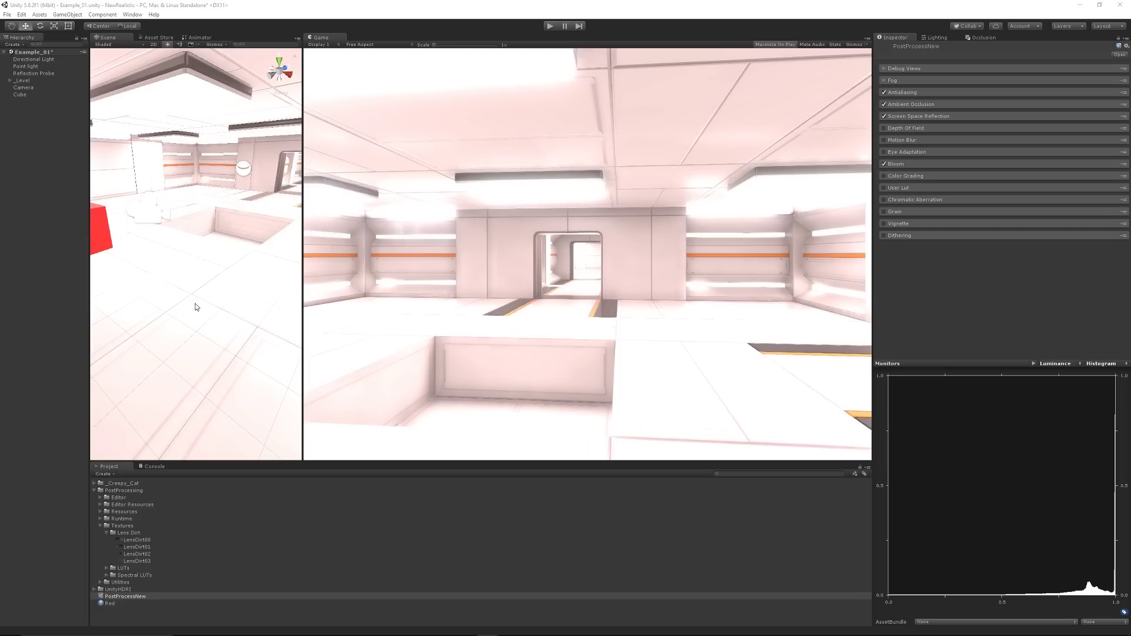
{"action": "left_click", "coordinate": [884, 175]}
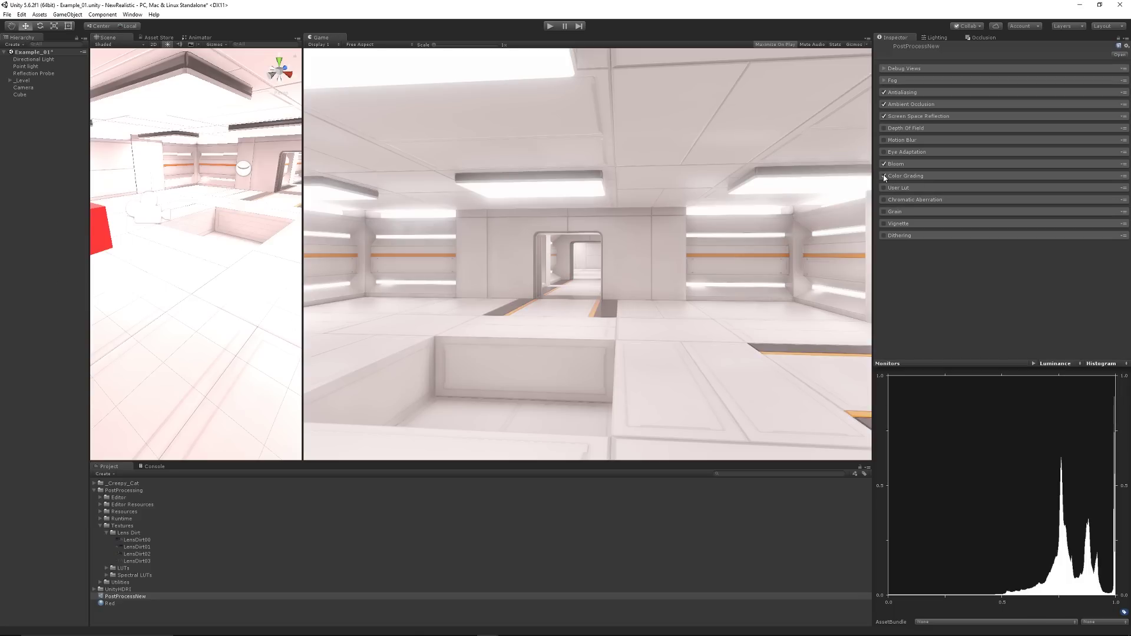
{"action": "left_click", "coordinate": [929, 177]}
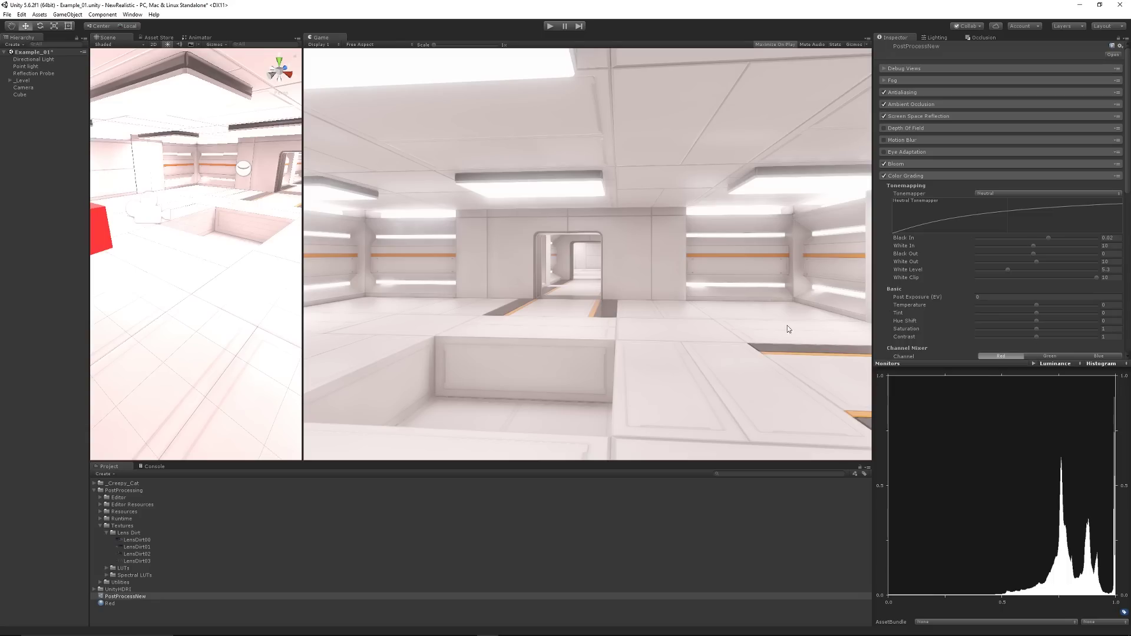
{"action": "left_click", "coordinate": [1000, 195]}
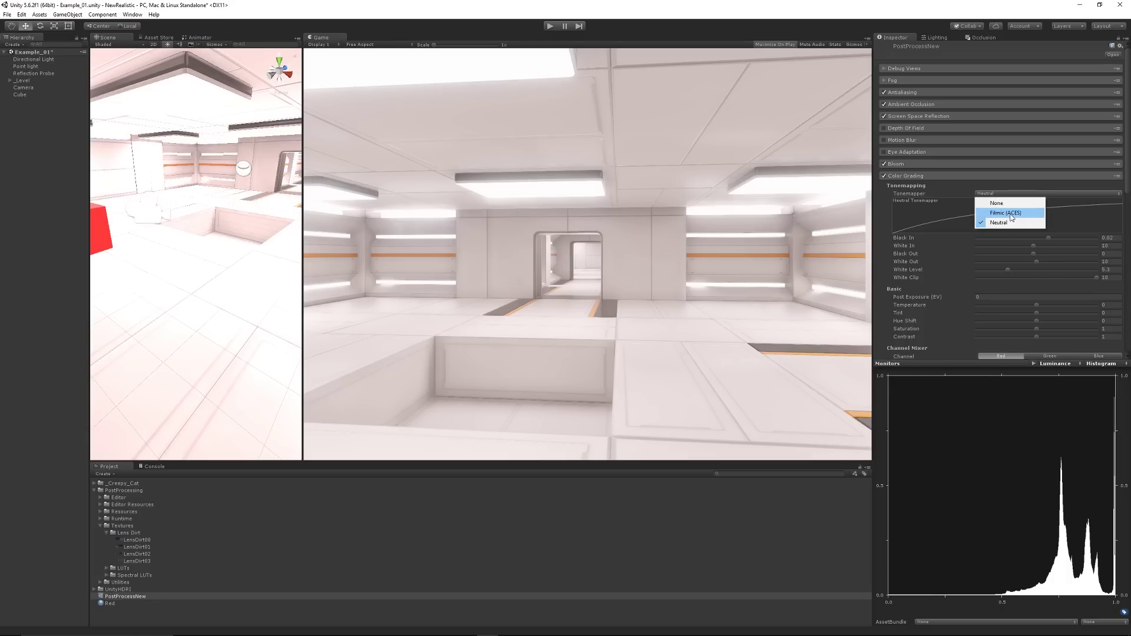
{"action": "left_click", "coordinate": [1012, 214]}
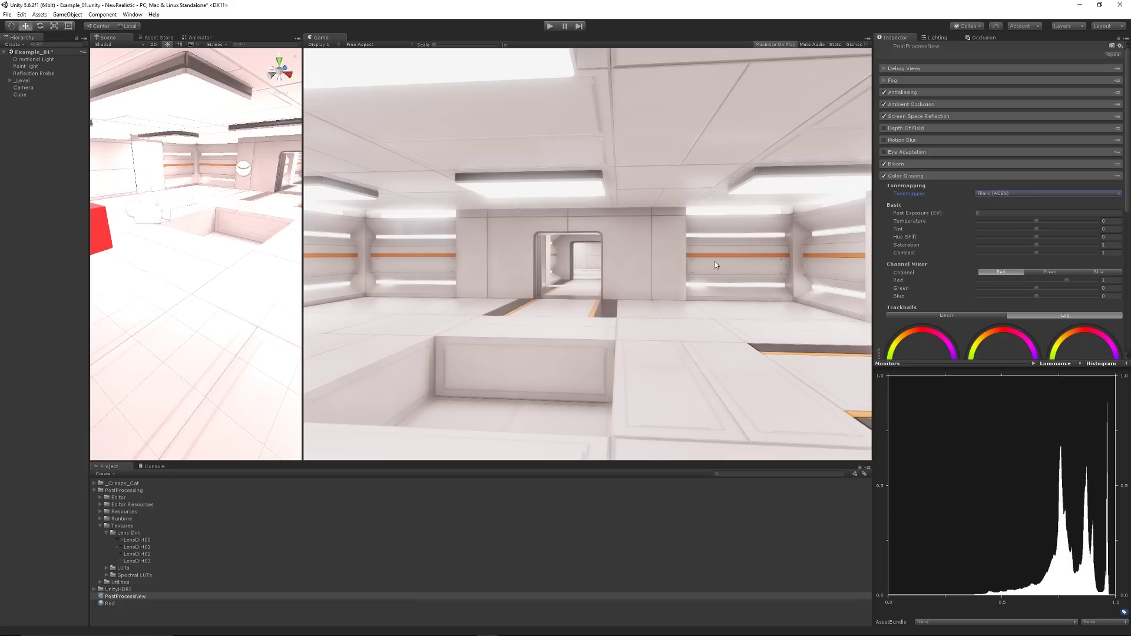
- Try post exposure values such as 0.54 and 0.15 in Color Grading, and return the exposure to 0
{"action": "left_click", "coordinate": [976, 214]}
{"action": "type", "text": "0.54"}
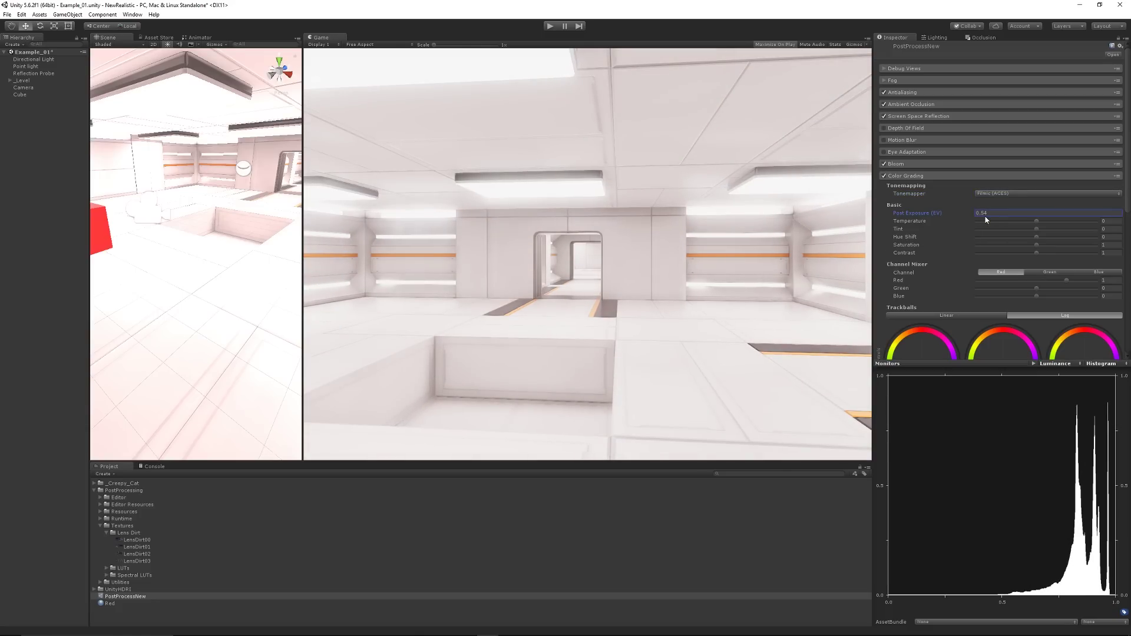
{"action": "key", "text": "BackSpace"}
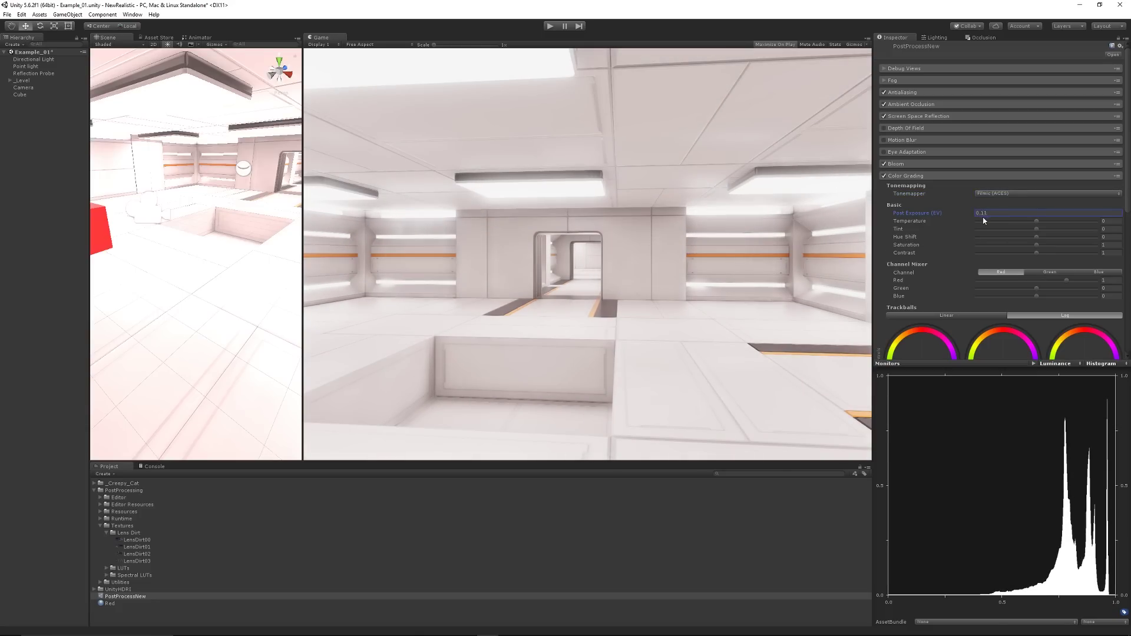
{"action": "type", "text": "9"}
{"action": "key", "text": "BackSpace"}
{"action": "key", "text": "BackSpace"}
{"action": "key", "text": "BackSpace"}
{"action": "key", "text": "BackSpace"}
{"action": "type", "text": "0"}
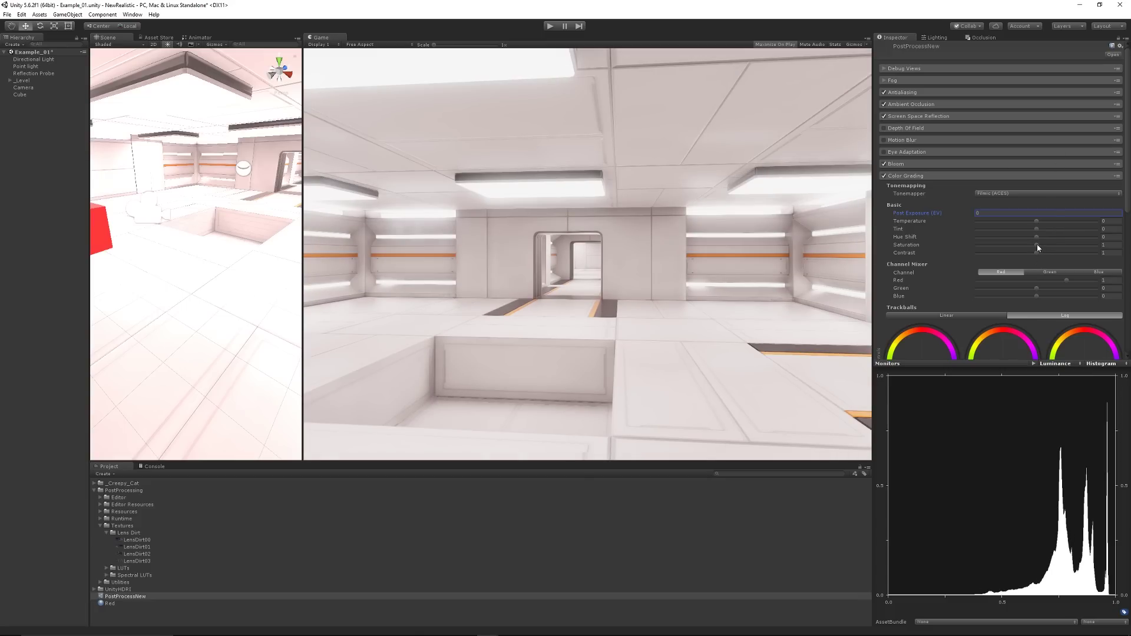
- Raise the Color Grading saturation to 1.5
{"action": "left_click_drag", "start_coordinate": [1037, 244], "coordinate": [1050, 248]}
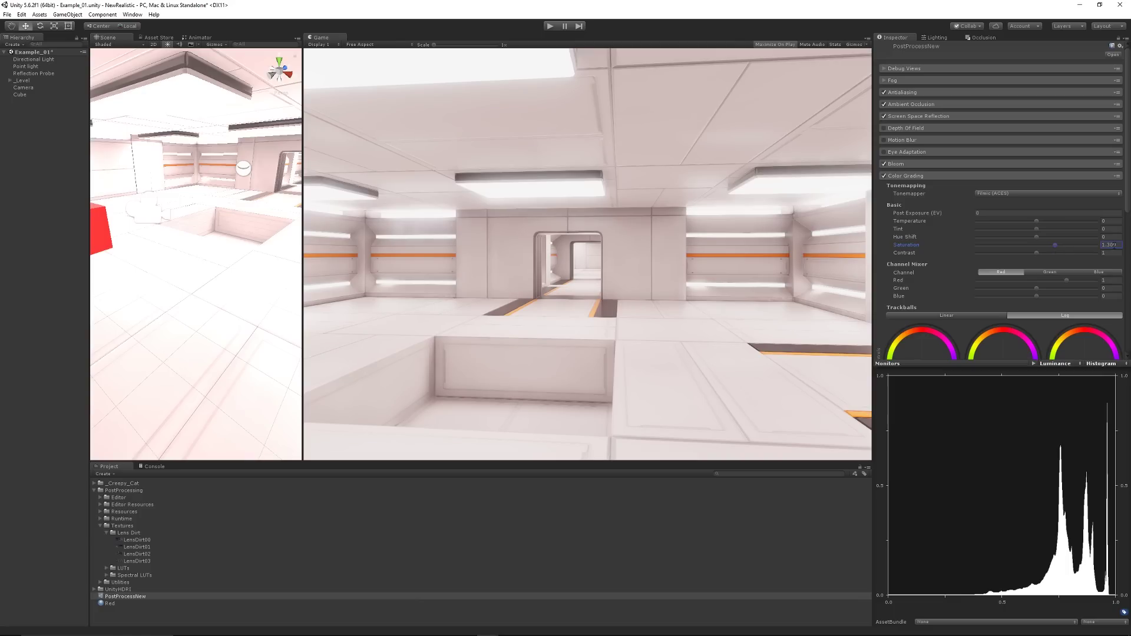
{"action": "left_click", "coordinate": [1113, 244]}
{"action": "type", "text": "1.5"}
- Shift the Slope trackball slightly toward blue, and try a green tint on the Power trackball before resetting it
{"action": "scroll", "coordinate": [1015, 248], "scroll_direction": "down", "scroll_amount": 4}
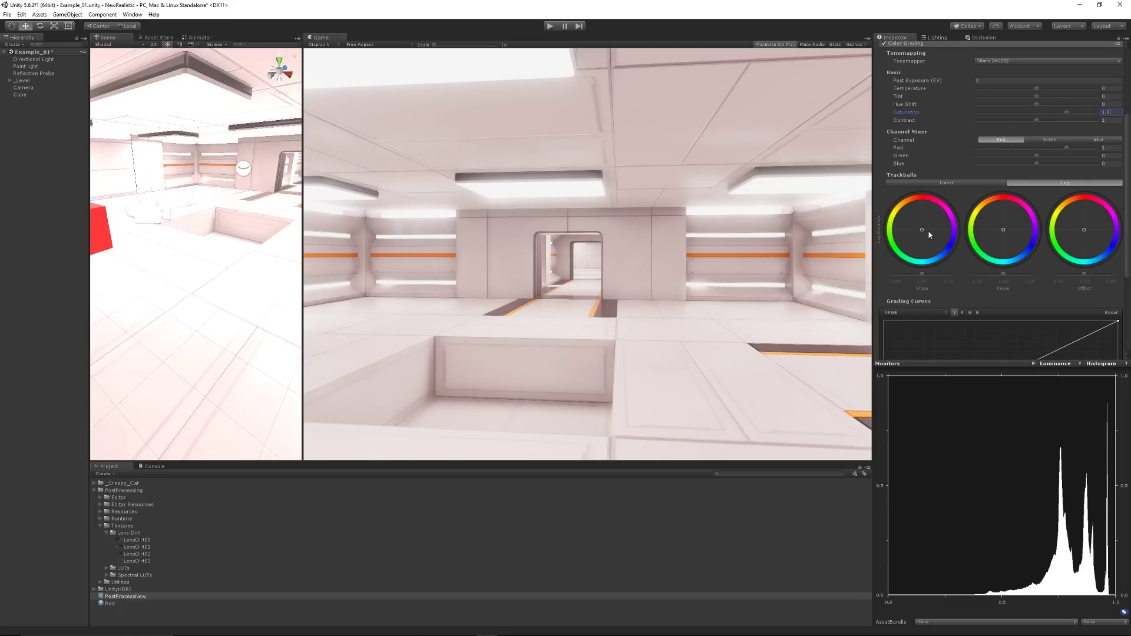
{"action": "left_click_drag", "start_coordinate": [925, 235], "coordinate": [928, 238]}
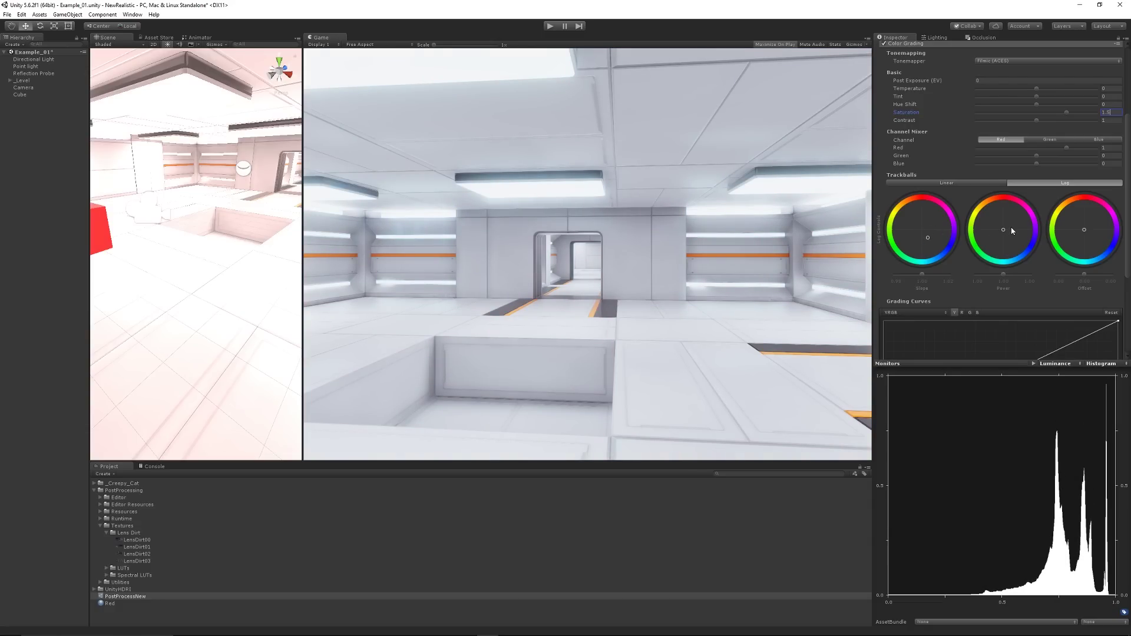
{"action": "left_click_drag", "start_coordinate": [1005, 229], "coordinate": [992, 231]}
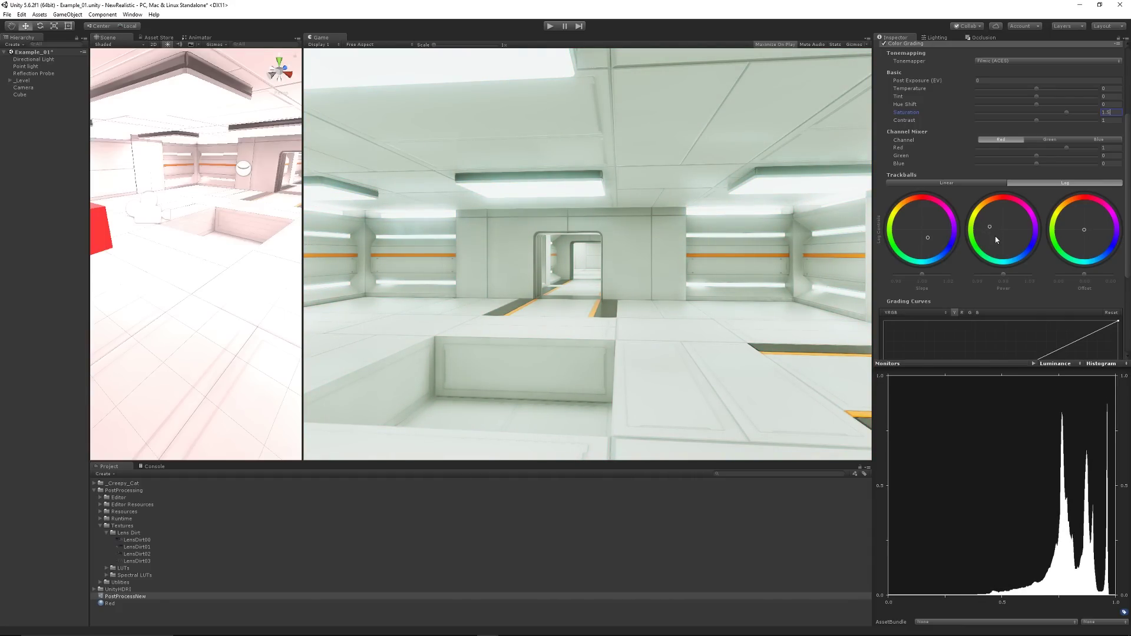
{"action": "right_click", "coordinate": [1000, 246]}
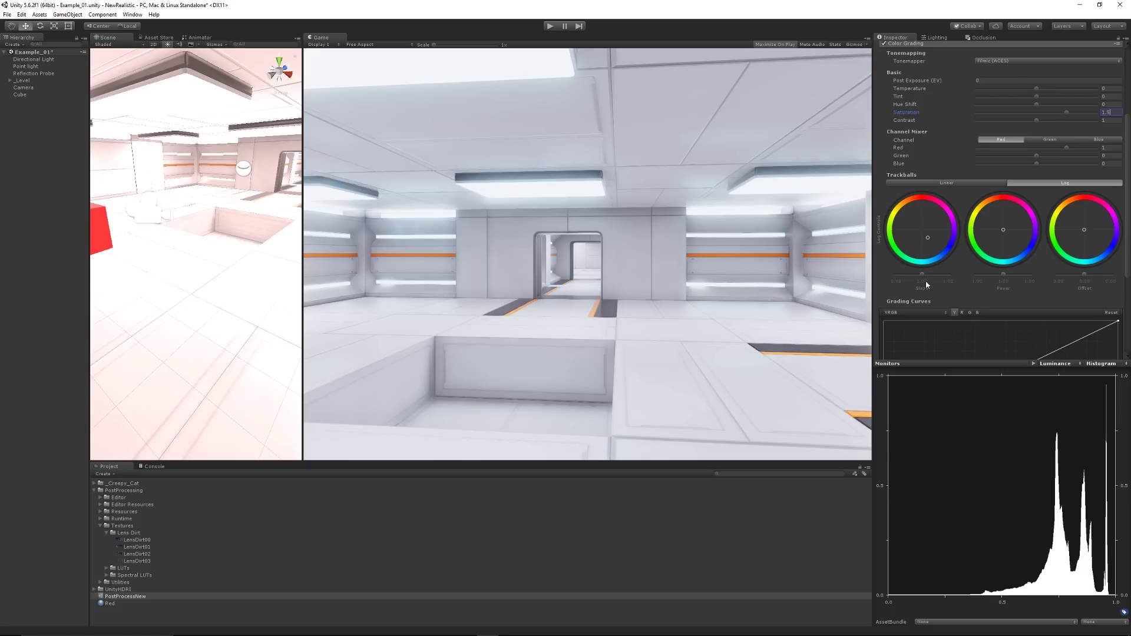
- Lower the Slope and Power trackball levels slightly, raise the Offset level a little, and collapse Color Grading
{"action": "left_click_drag", "start_coordinate": [923, 274], "coordinate": [918, 285]}
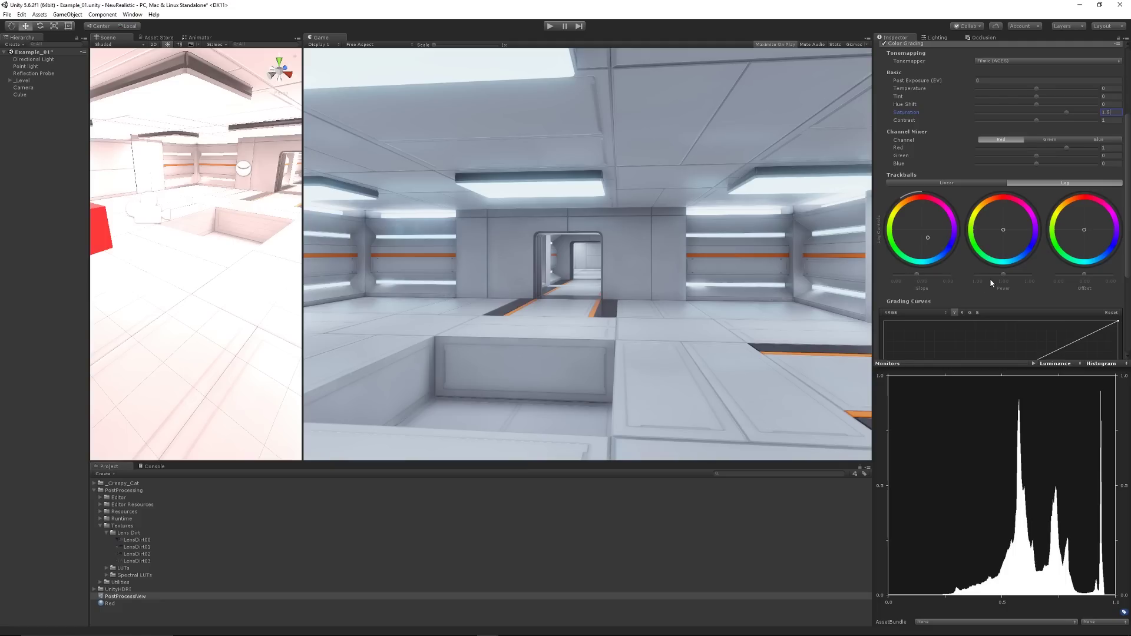
{"action": "left_click_drag", "start_coordinate": [1010, 276], "coordinate": [1003, 279]}
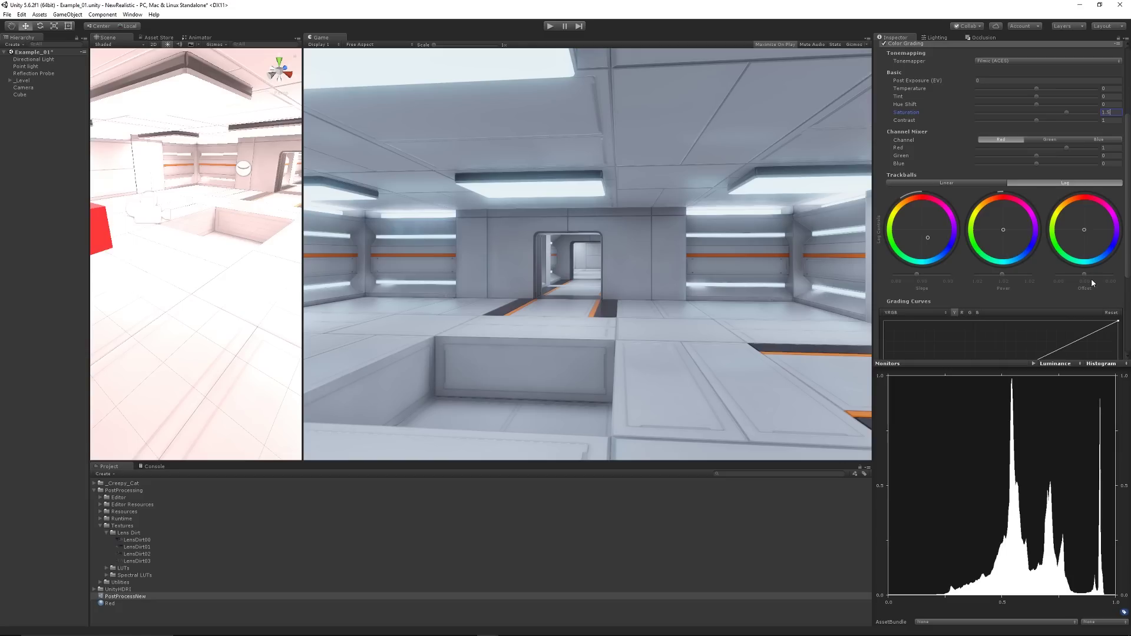
{"action": "left_click_drag", "start_coordinate": [1086, 277], "coordinate": [1089, 284]}
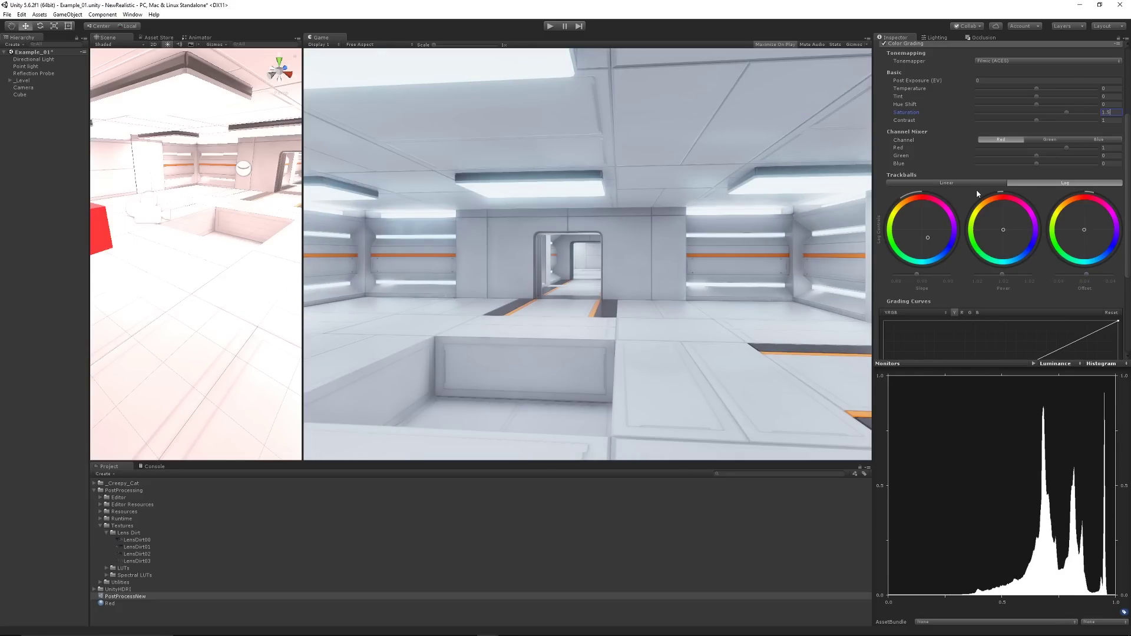
{"action": "scroll", "coordinate": [966, 183], "scroll_direction": "up", "scroll_amount": 4}
{"action": "left_click", "coordinate": [925, 150]}
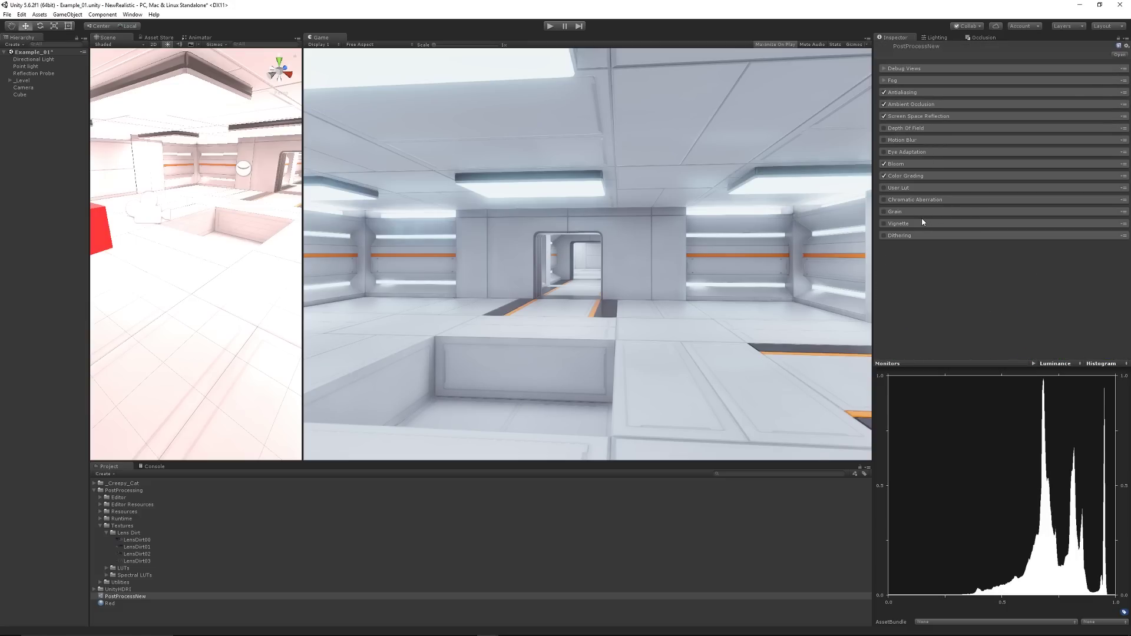
- Enable Vignette with an intensity of about 0.44, then collapse its settings and the PostProcessing project folder
{"action": "left_click", "coordinate": [884, 224]}
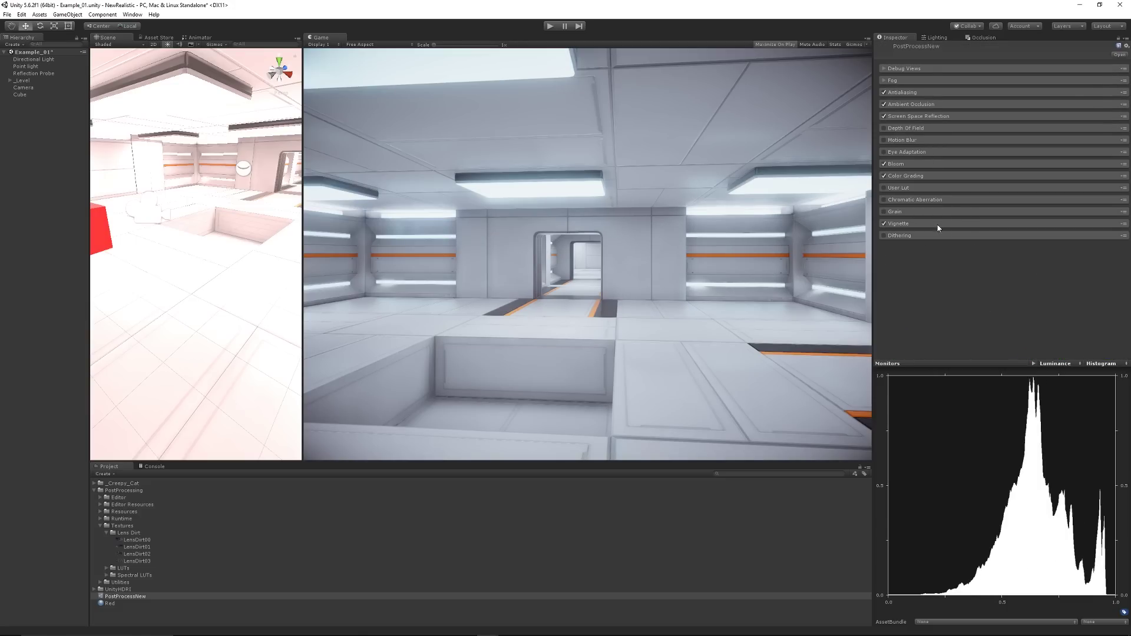
{"action": "left_click", "coordinate": [917, 225]}
{"action": "mouse_move", "coordinate": [1031, 258]}
{"action": "left_mouse_down"}
{"action": "mouse_move", "coordinate": [1018, 260]}
{"action": "mouse_move", "coordinate": [1031, 265]}
{"action": "left_mouse_up"}
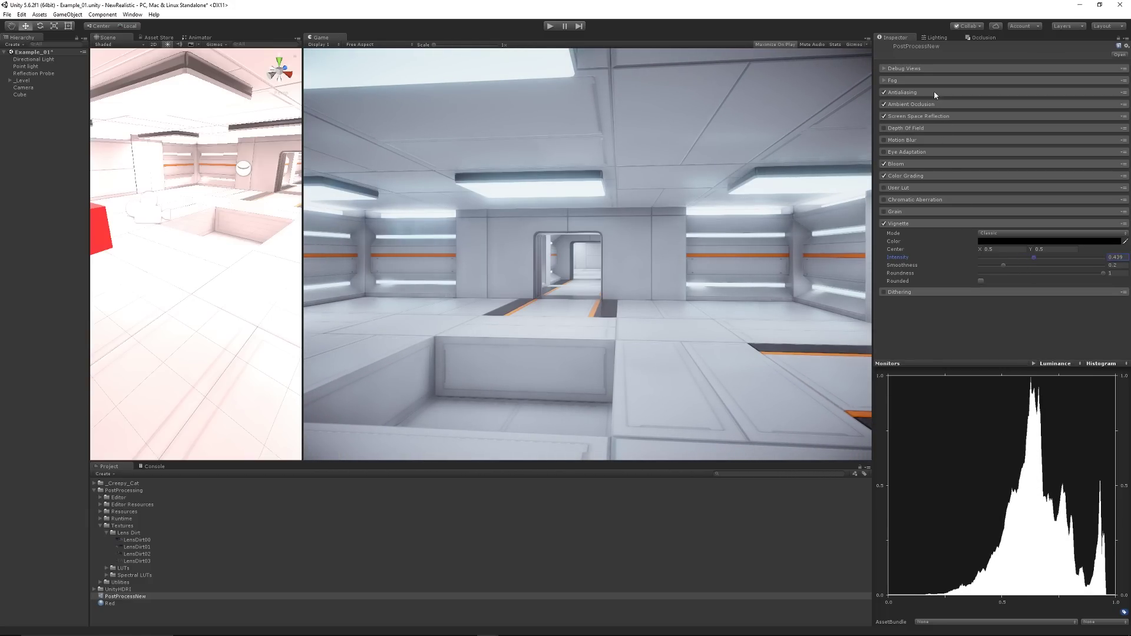
{"action": "left_click", "coordinate": [929, 224]}
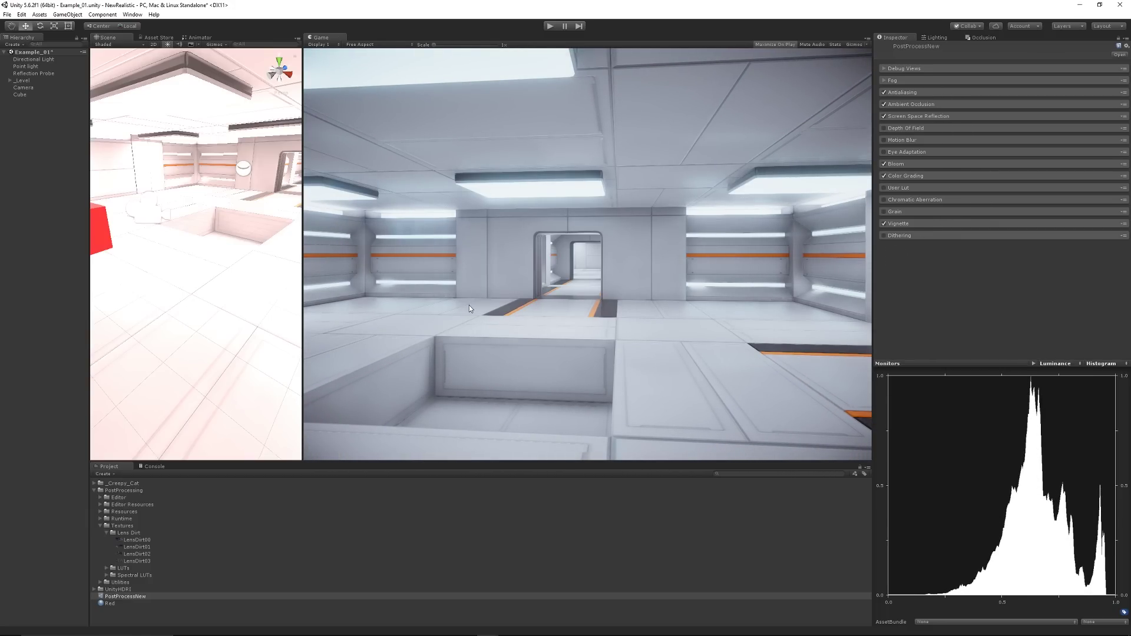
{"action": "left_click", "coordinate": [94, 490]}
{"action": "left_click", "coordinate": [136, 528]}
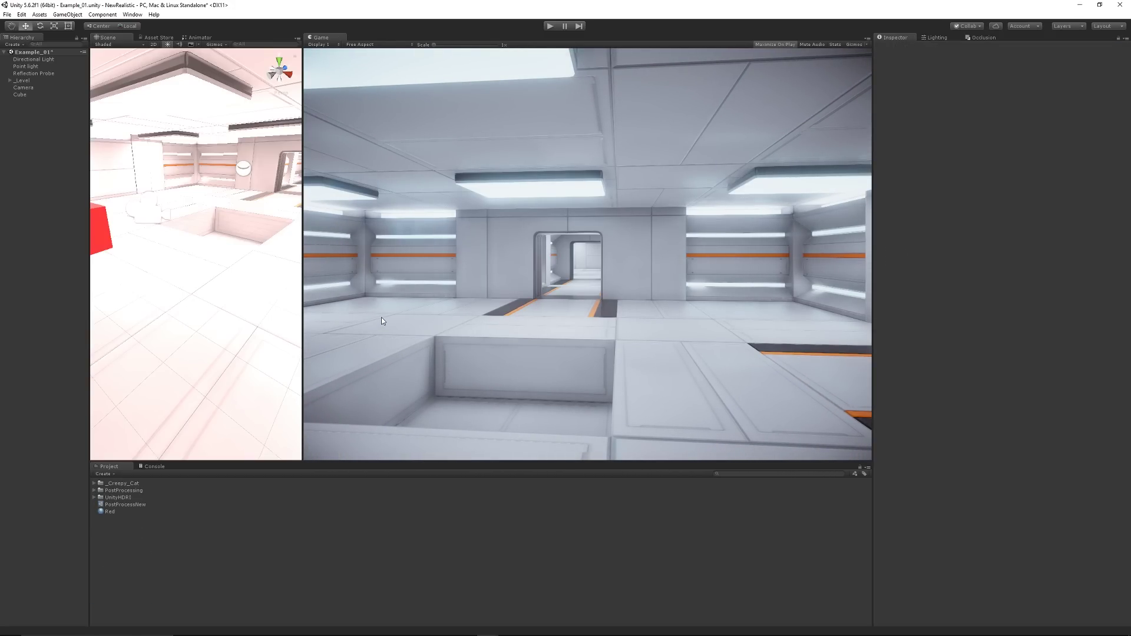
- Add an area light to the room and frame it in an enlarged Scene view
{"action": "right_click_drag", "start_coordinate": [274, 131], "coordinate": [251, 240]}
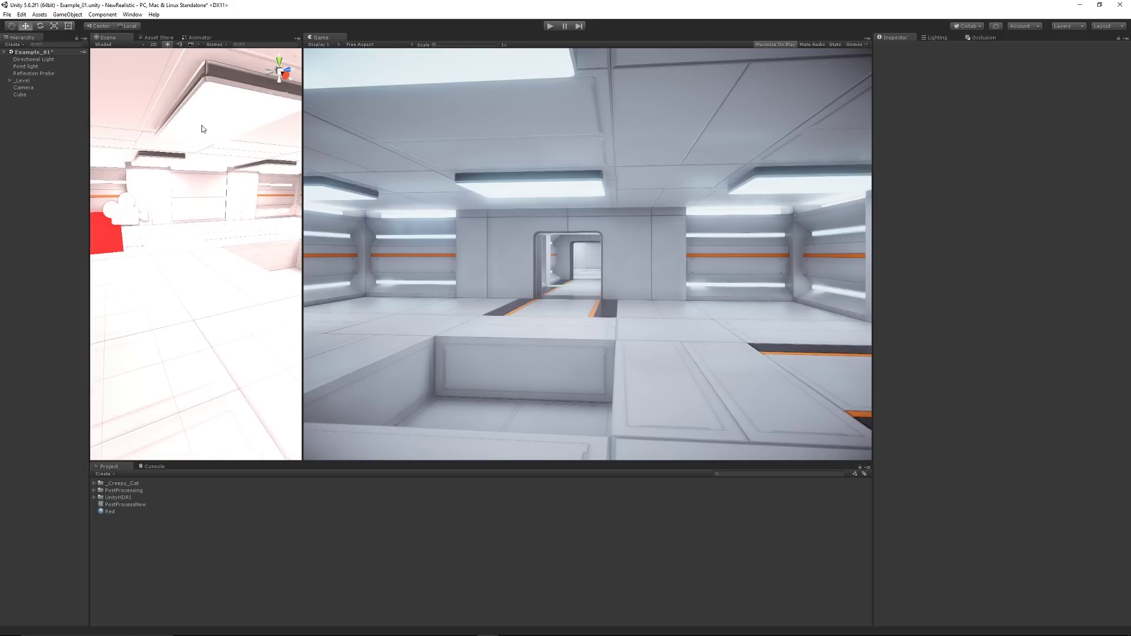
{"action": "left_click", "coordinate": [60, 15]}
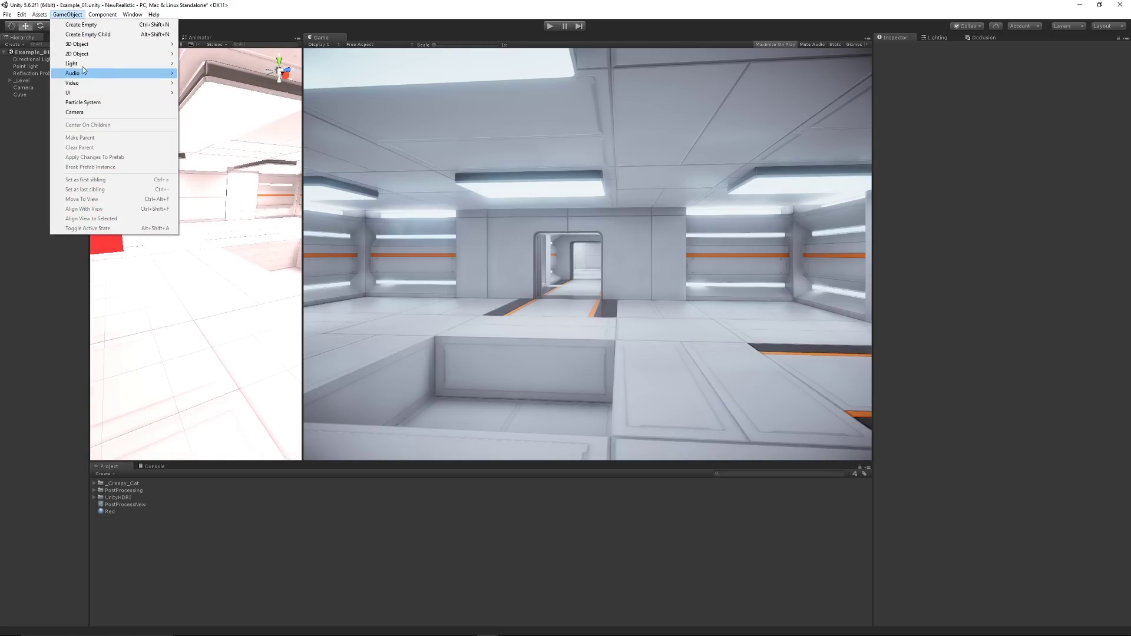
{"action": "mouse_move", "coordinate": [82, 69]}
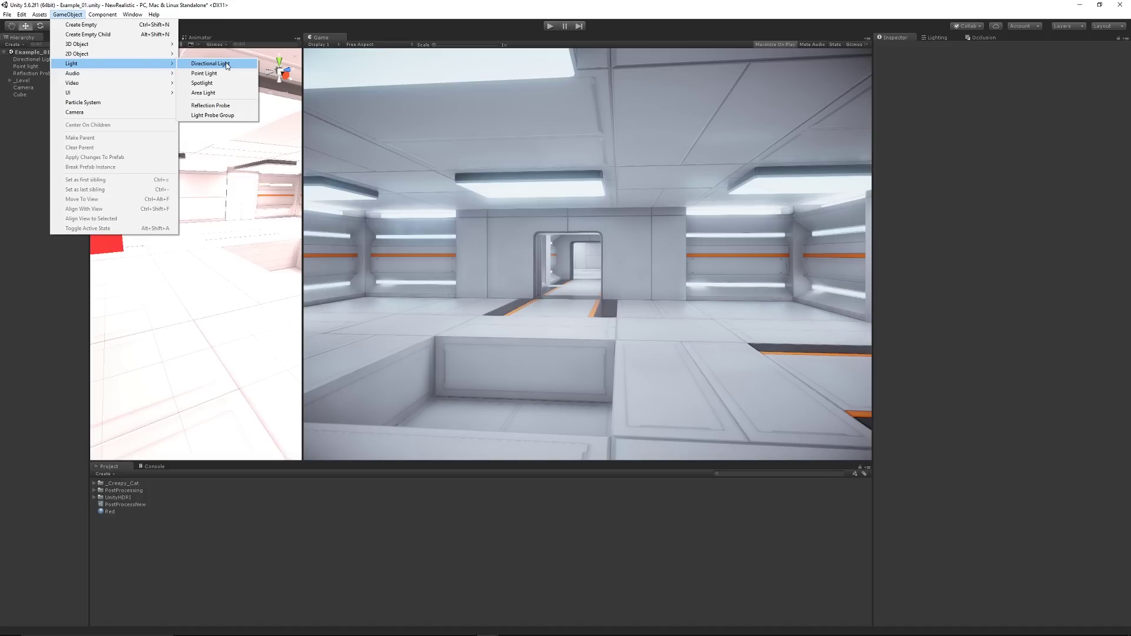
{"action": "left_click", "coordinate": [212, 94]}
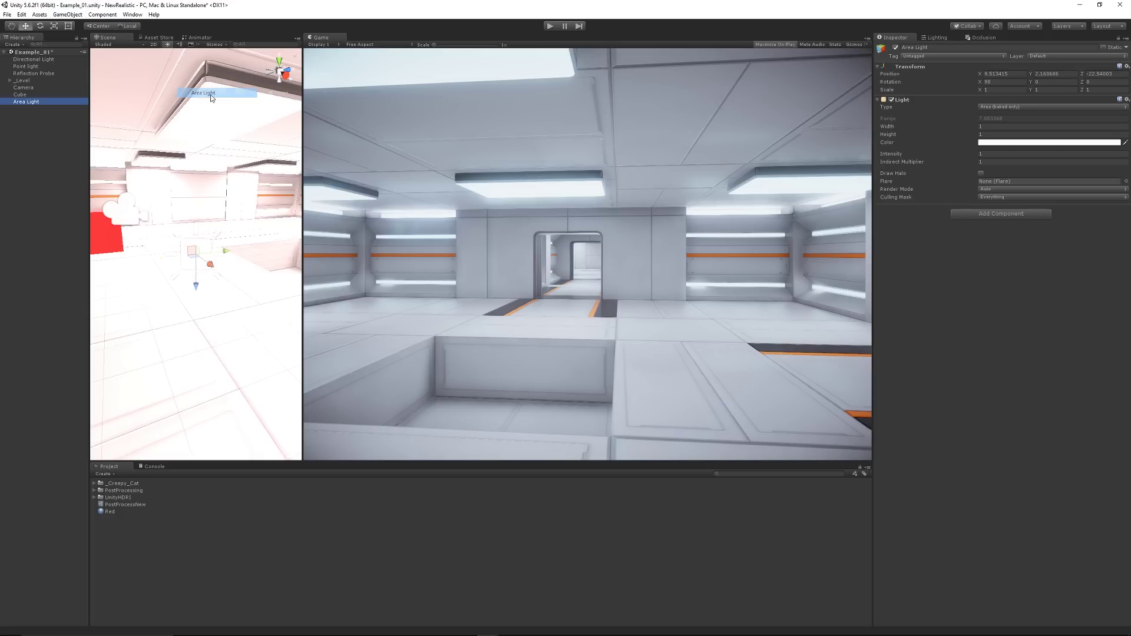
{"action": "key", "text": "f"}
{"action": "left_click_drag", "start_coordinate": [204, 256], "coordinate": [782, 253], "text": "alt"}
{"action": "left_click_drag", "start_coordinate": [482, 264], "coordinate": [379, 186], "text": "alt"}
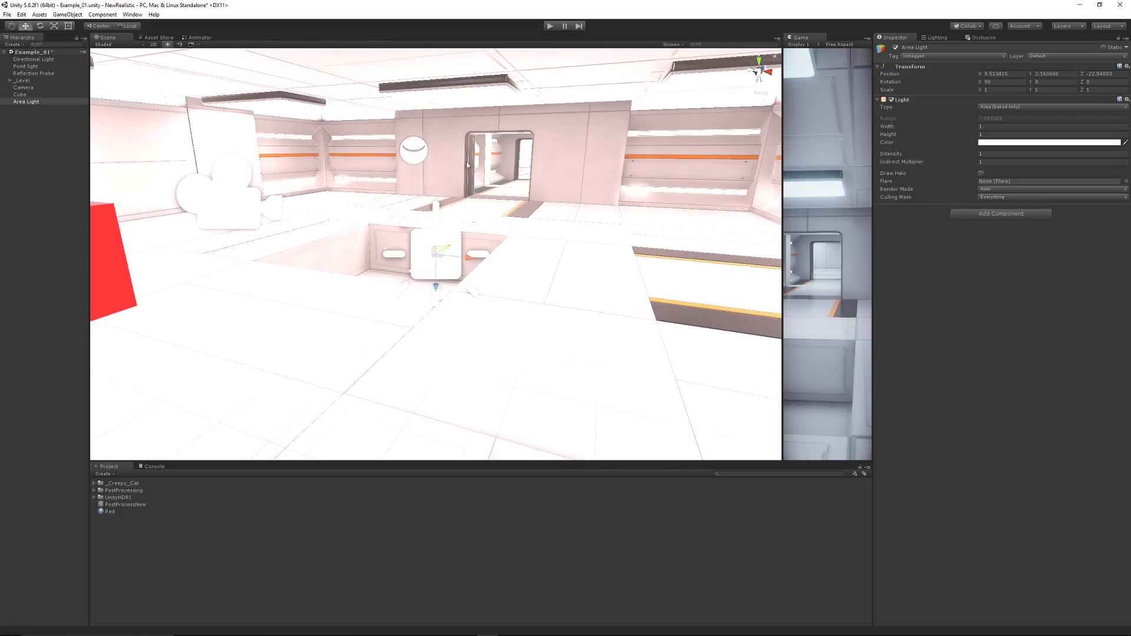
- Toggle the Scene view lighting off and on, and delete the area light
{"action": "left_click", "coordinate": [168, 45]}
{"action": "left_click", "coordinate": [168, 46]}
{"action": "key", "text": "Delete"}
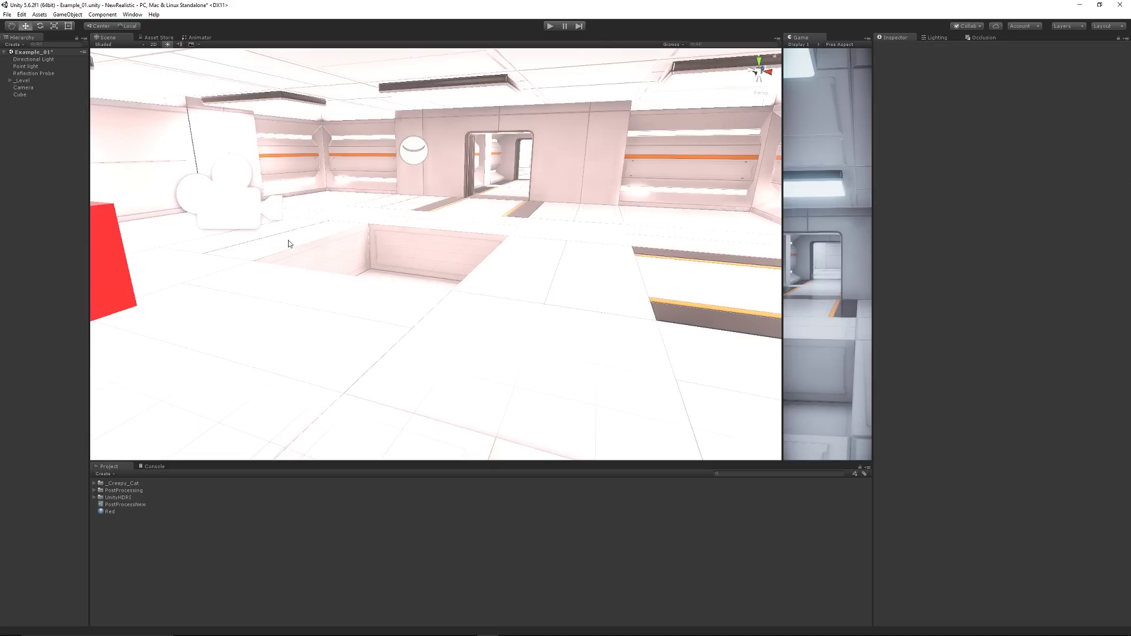
- Inspect the red cube's renderer settings and the emission settings of its Red material
{"action": "left_click", "coordinate": [114, 270]}
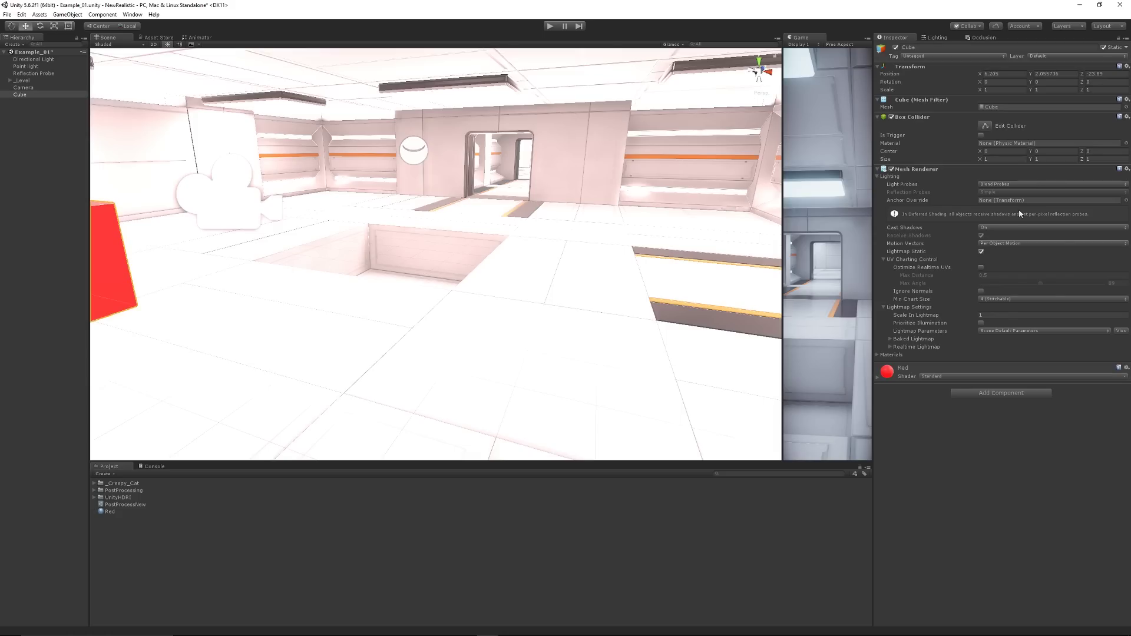
{"action": "left_click", "coordinate": [111, 512]}
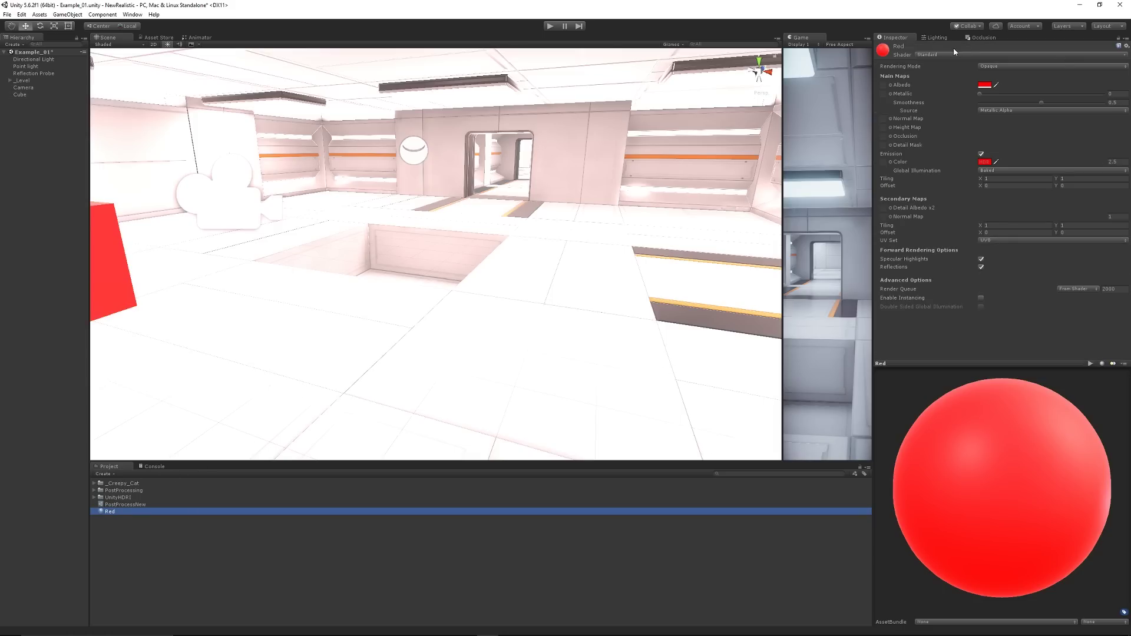
- Clear the scene's baked lighting data from the Lighting settings
{"action": "left_click", "coordinate": [936, 37]}
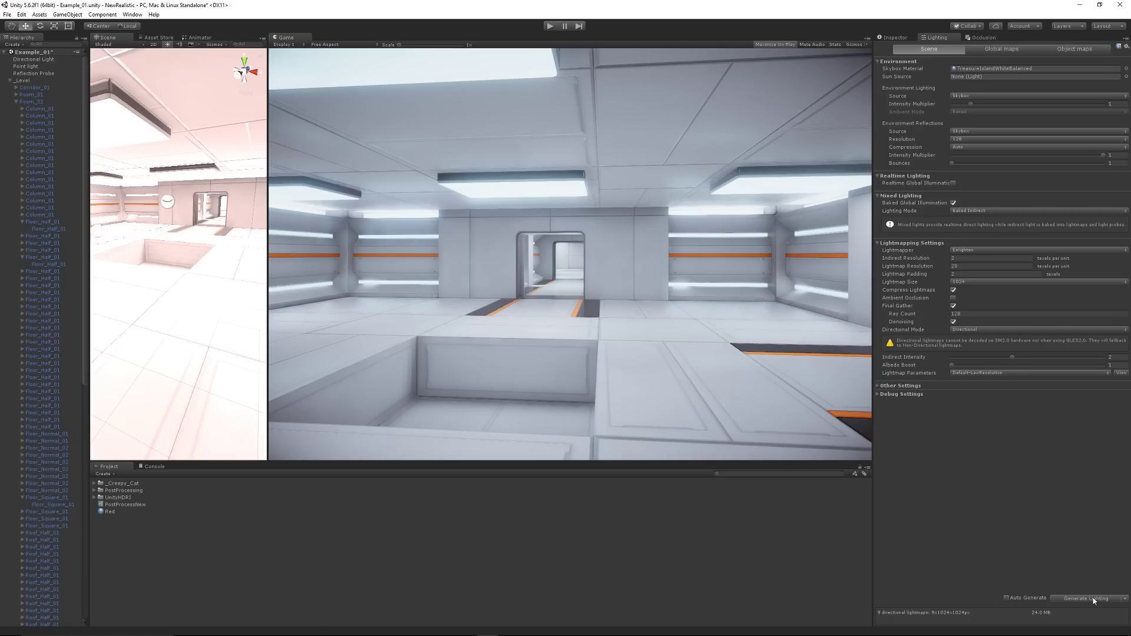
{"action": "left_click", "coordinate": [1092, 598]}
{"action": "left_click", "coordinate": [1124, 598]}
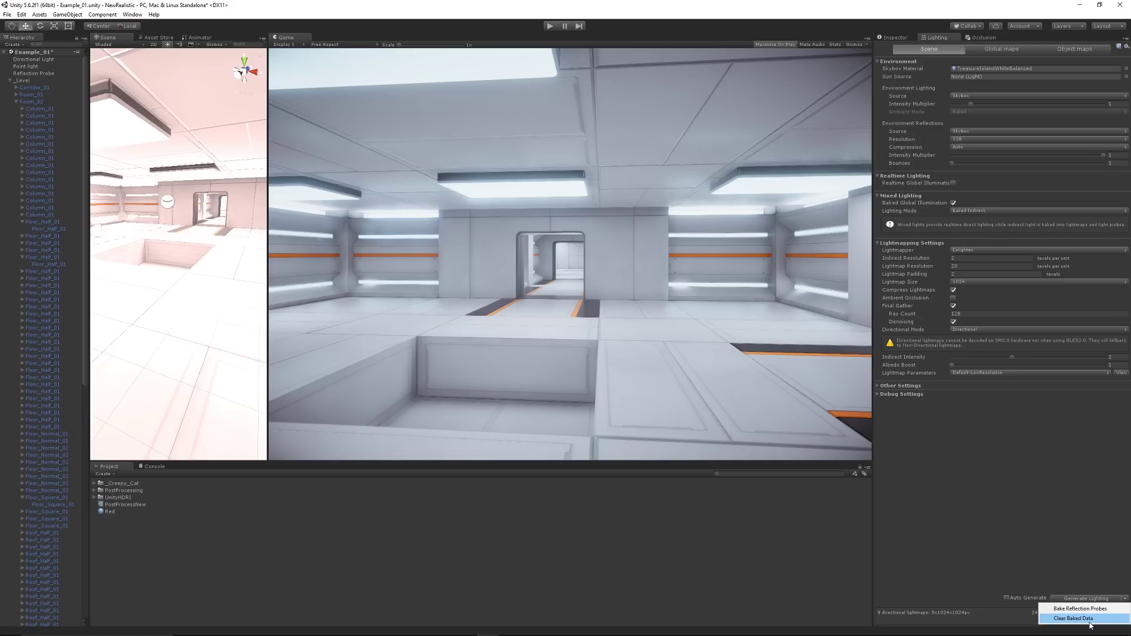
{"action": "left_click", "coordinate": [1080, 619]}
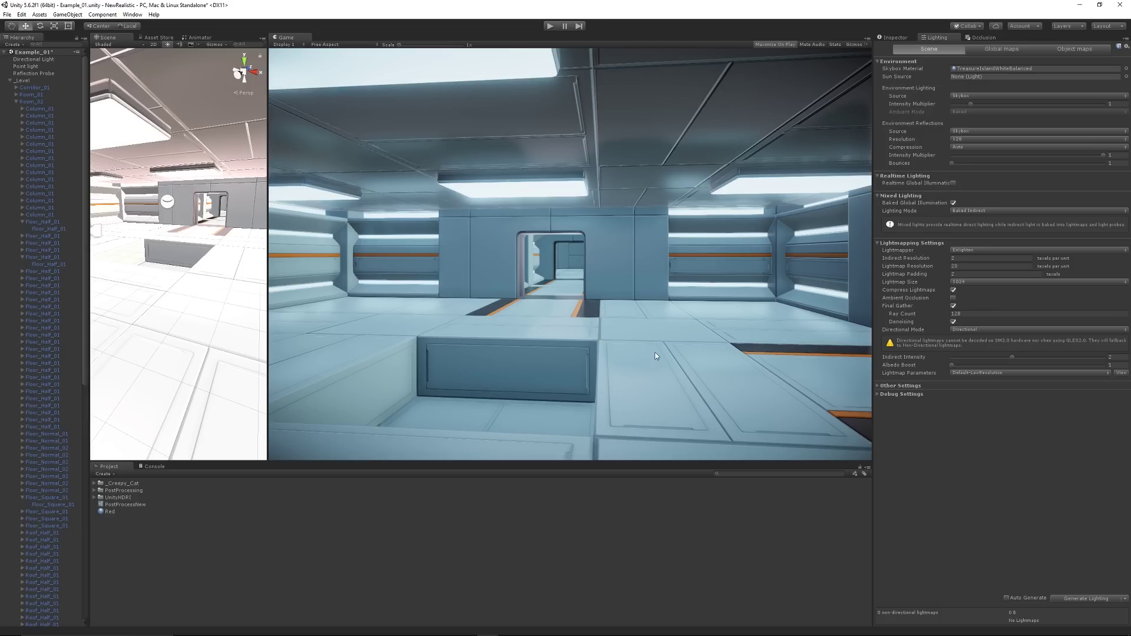
- Generate the scene lighting again and resize the Scene and Game views to examine the new bake
{"action": "left_click", "coordinate": [1071, 600]}
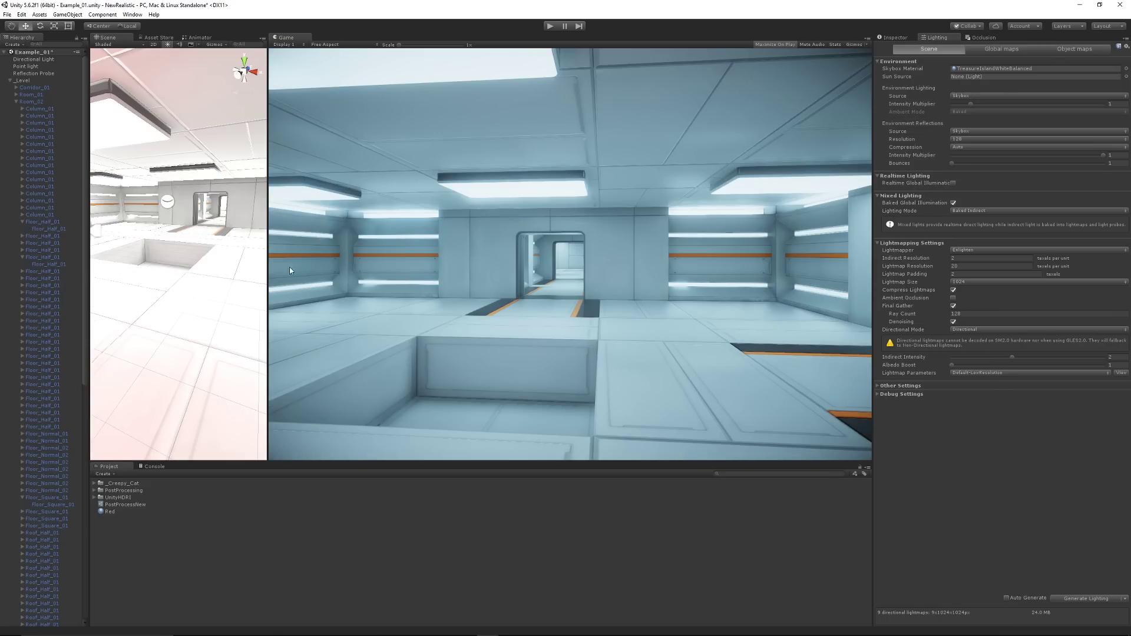
{"action": "left_click_drag", "start_coordinate": [268, 264], "coordinate": [574, 264]}
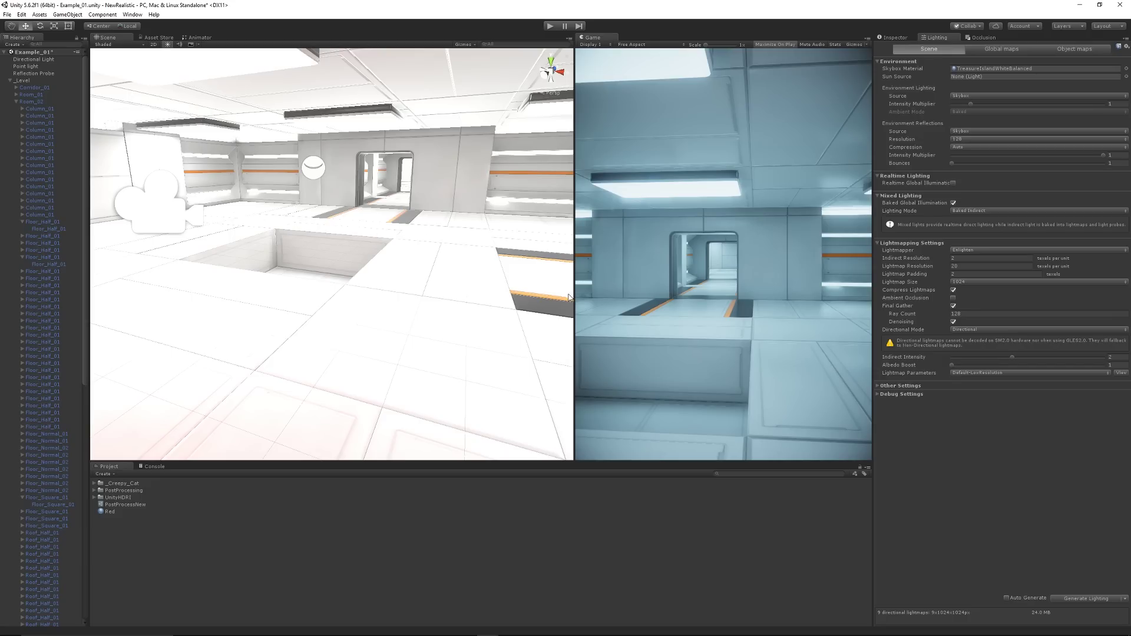
{"action": "left_click_drag", "start_coordinate": [574, 302], "coordinate": [243, 312]}
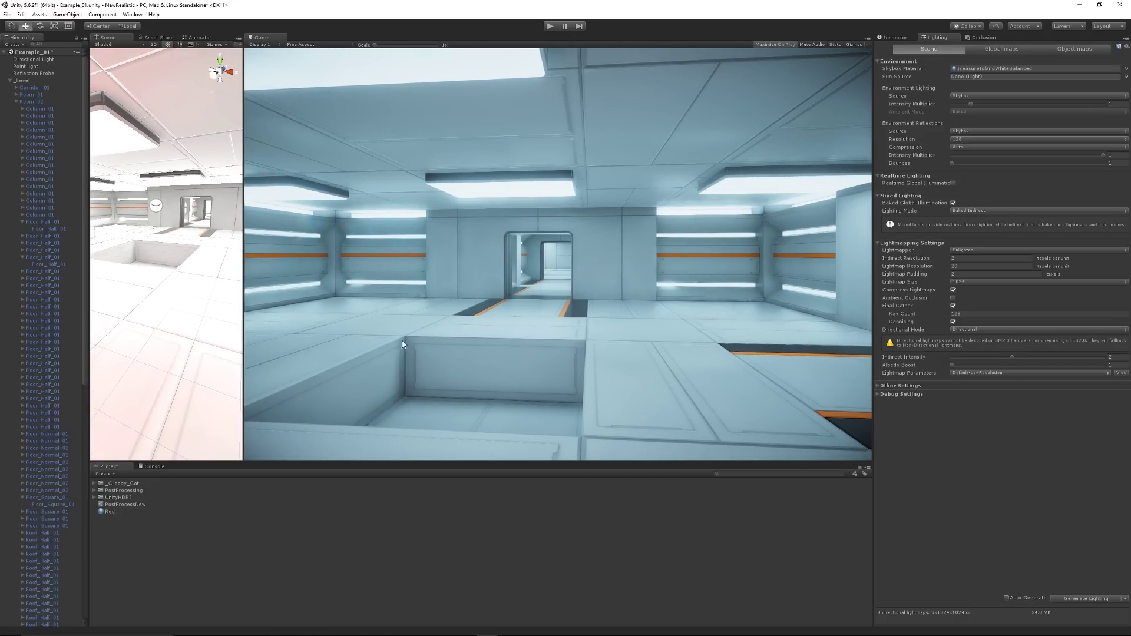
- Compare the rendered view with the PostProcessNew profile's Color Grading switched off and on
{"action": "left_click", "coordinate": [114, 506]}
{"action": "left_click", "coordinate": [897, 39]}
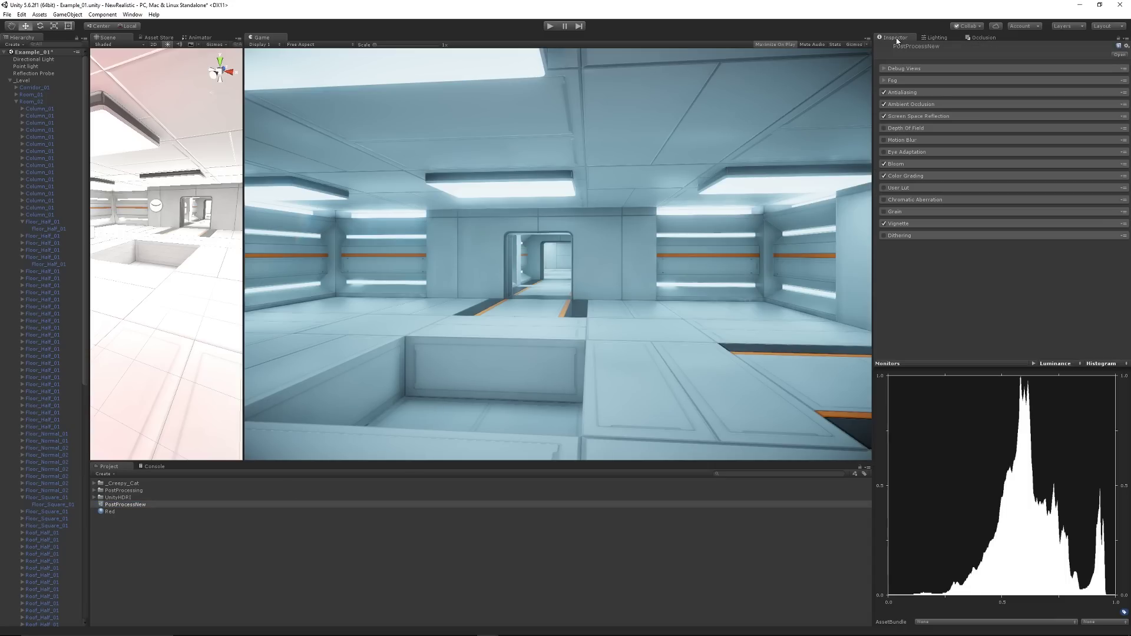
{"action": "left_click", "coordinate": [884, 176]}
{"action": "left_click", "coordinate": [884, 175]}
{"action": "left_click", "coordinate": [884, 175]}
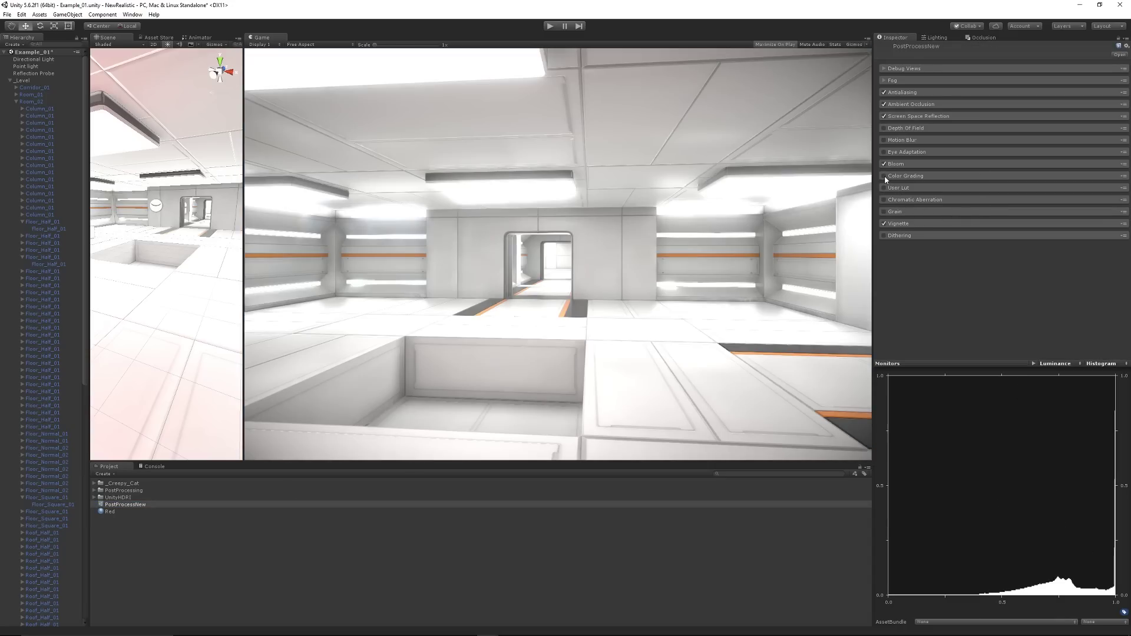
{"action": "left_click", "coordinate": [884, 176]}
- Shift the slope trackball in the profile's Color Grading towards neutral to remove the blue tint from the room
{"action": "left_click", "coordinate": [902, 176]}
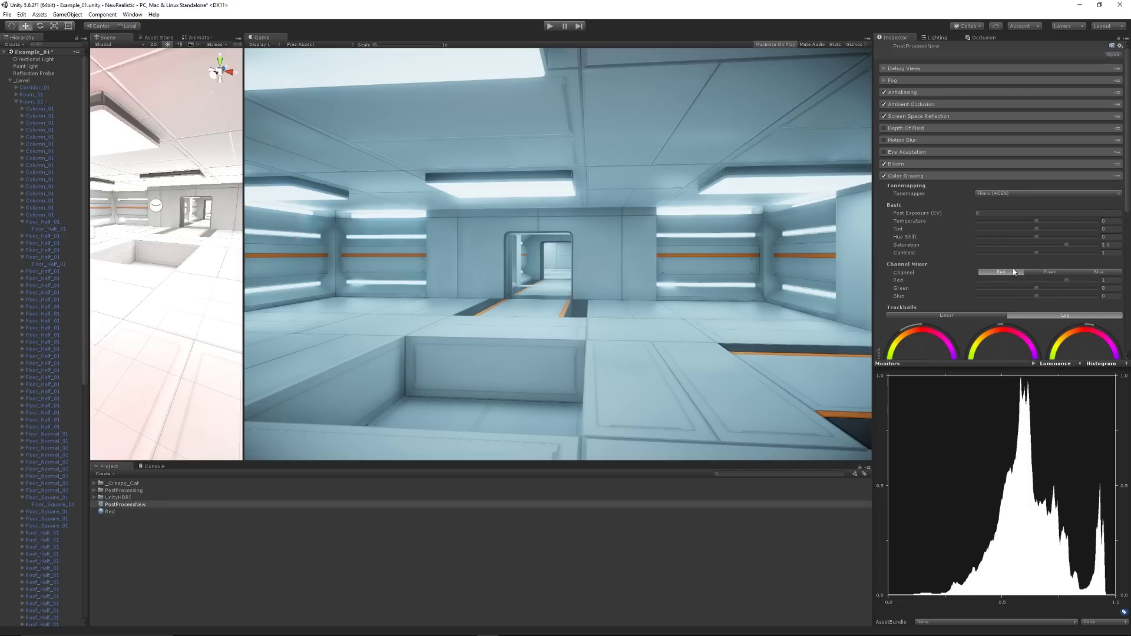
{"action": "scroll", "coordinate": [992, 294], "scroll_direction": "down", "scroll_amount": 5}
{"action": "left_click_drag", "start_coordinate": [982, 364], "coordinate": [982, 523]}
{"action": "scroll", "coordinate": [974, 352], "scroll_direction": "up", "scroll_amount": 3}
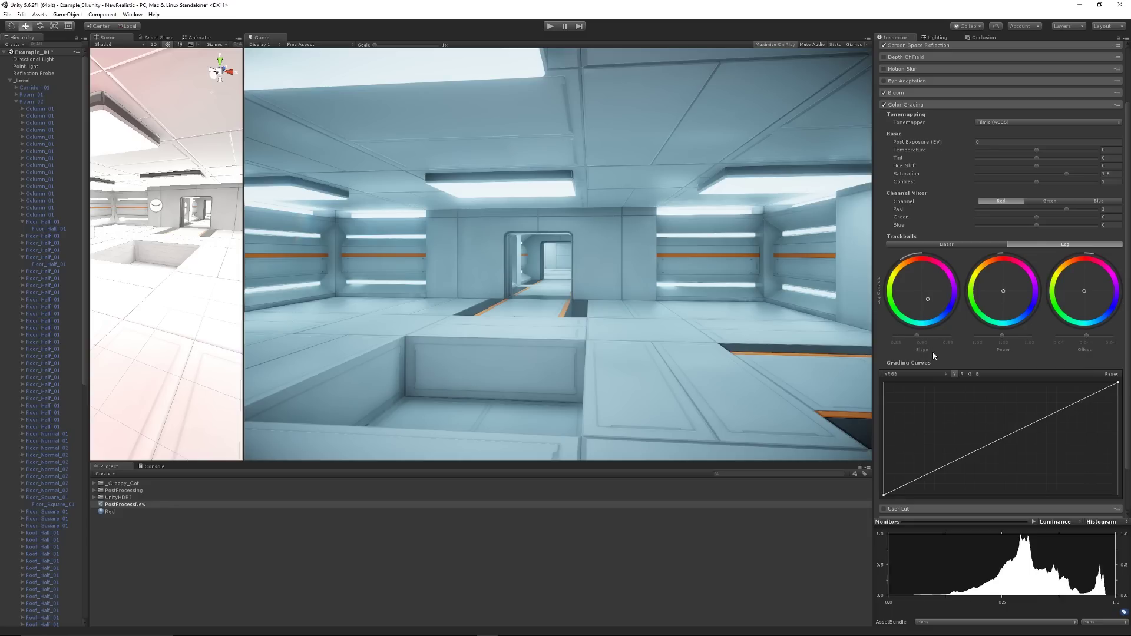
{"action": "left_click_drag", "start_coordinate": [917, 335], "coordinate": [925, 292]}
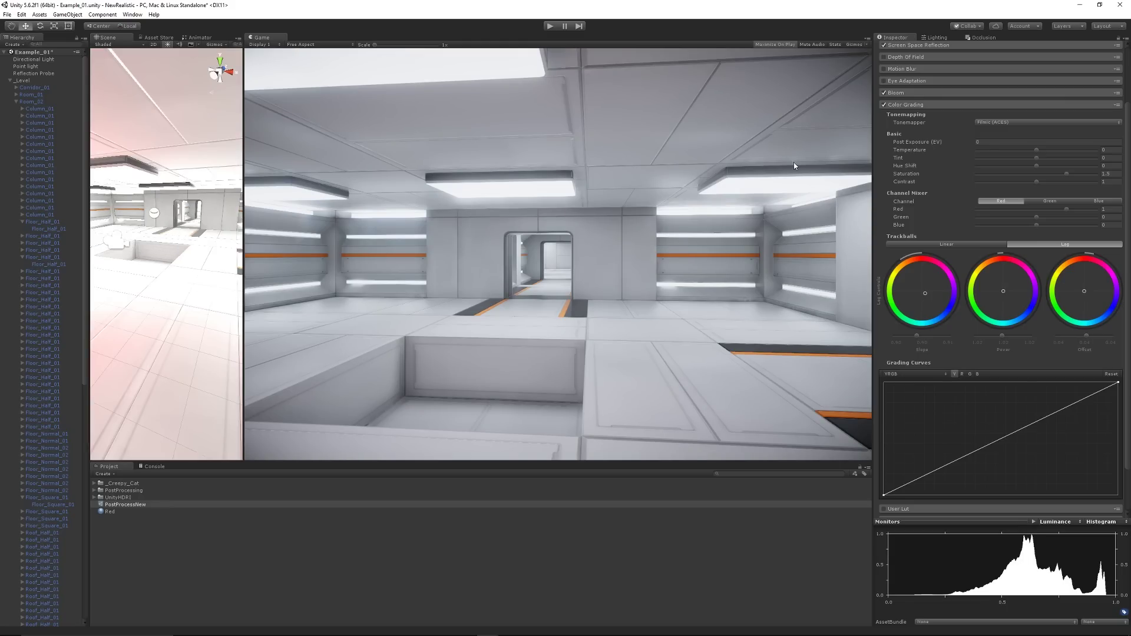
{"action": "left_click", "coordinate": [893, 107]}
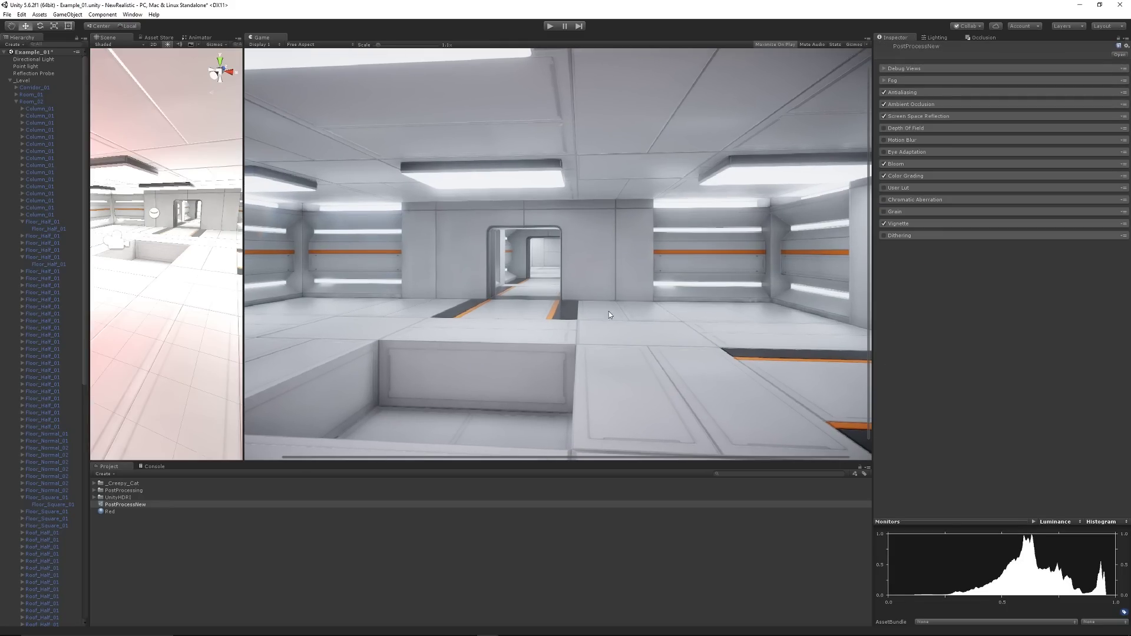
- Raise the smoothness of the floor panel's wall atlas material to about 0.81 and widen the Scene view to examine the room
{"action": "left_click", "coordinate": [187, 258]}
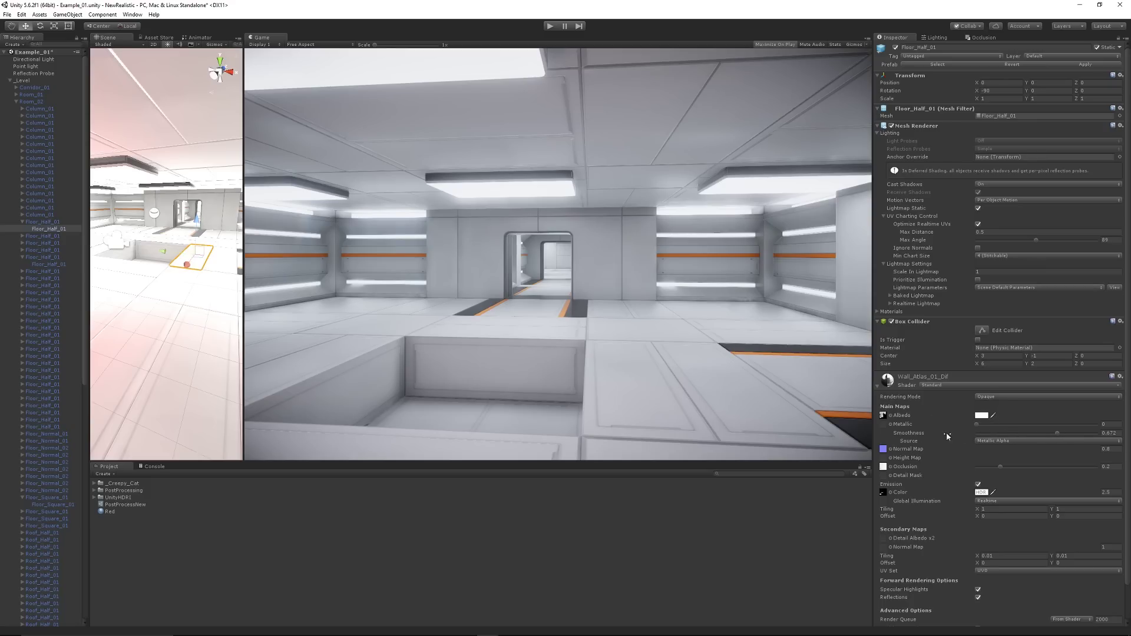
{"action": "mouse_move", "coordinate": [1057, 434]}
{"action": "left_mouse_down"}
{"action": "mouse_move", "coordinate": [1112, 439]}
{"action": "mouse_move", "coordinate": [1074, 441]}
{"action": "left_mouse_up"}
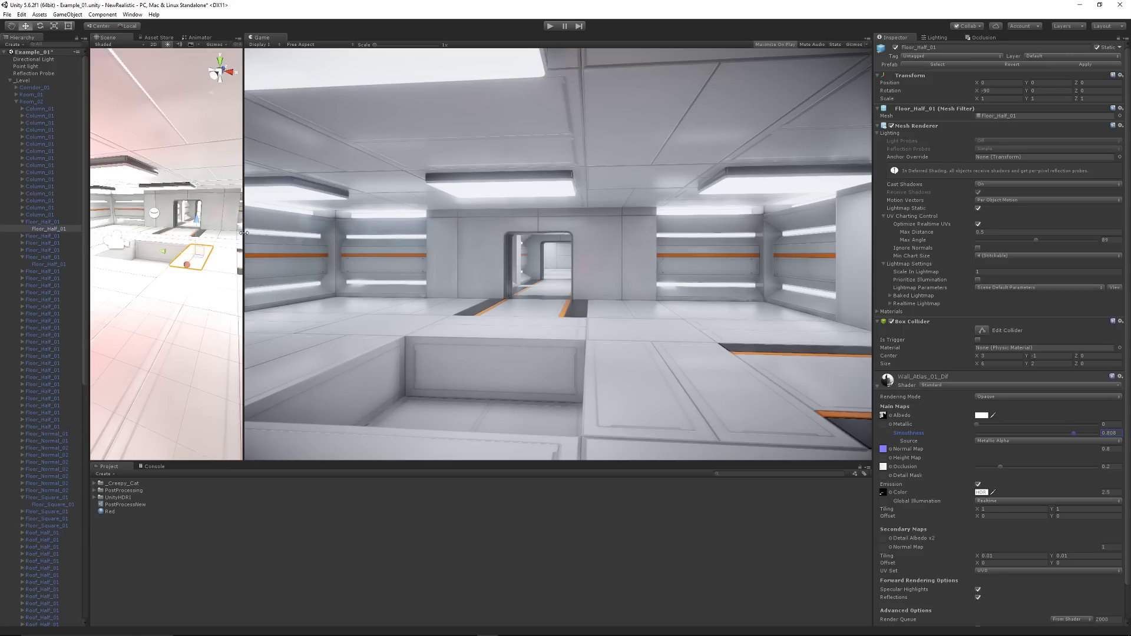
{"action": "left_click_drag", "start_coordinate": [243, 233], "coordinate": [720, 233]}
{"action": "right_click_drag", "start_coordinate": [409, 295], "coordinate": [449, 123]}
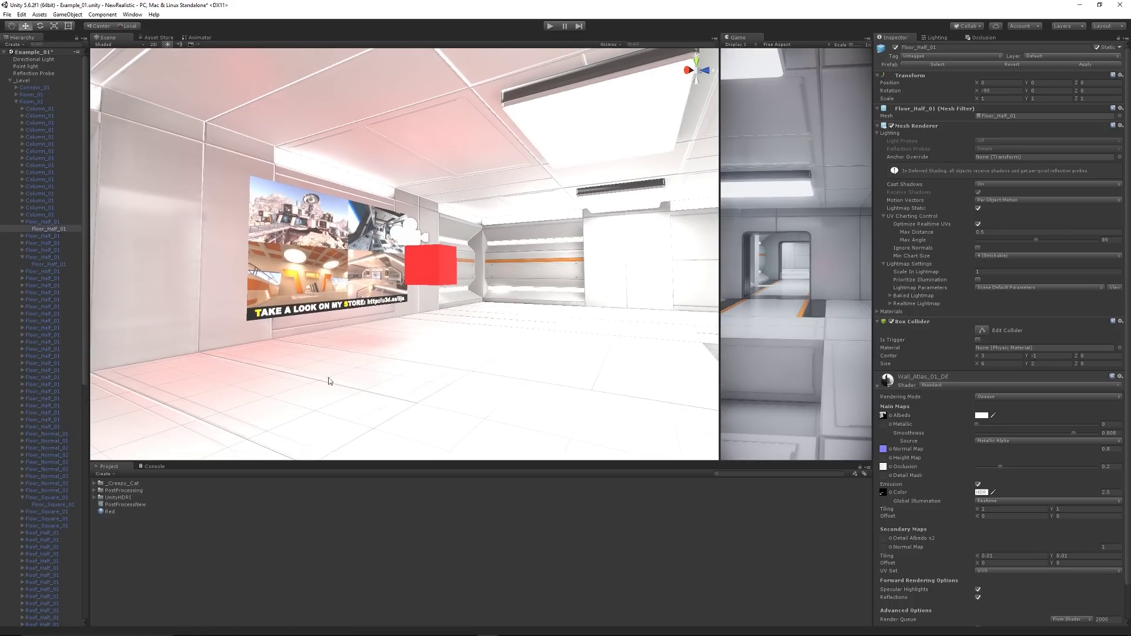
{"action": "right_click_drag", "start_coordinate": [383, 356], "coordinate": [519, 412]}
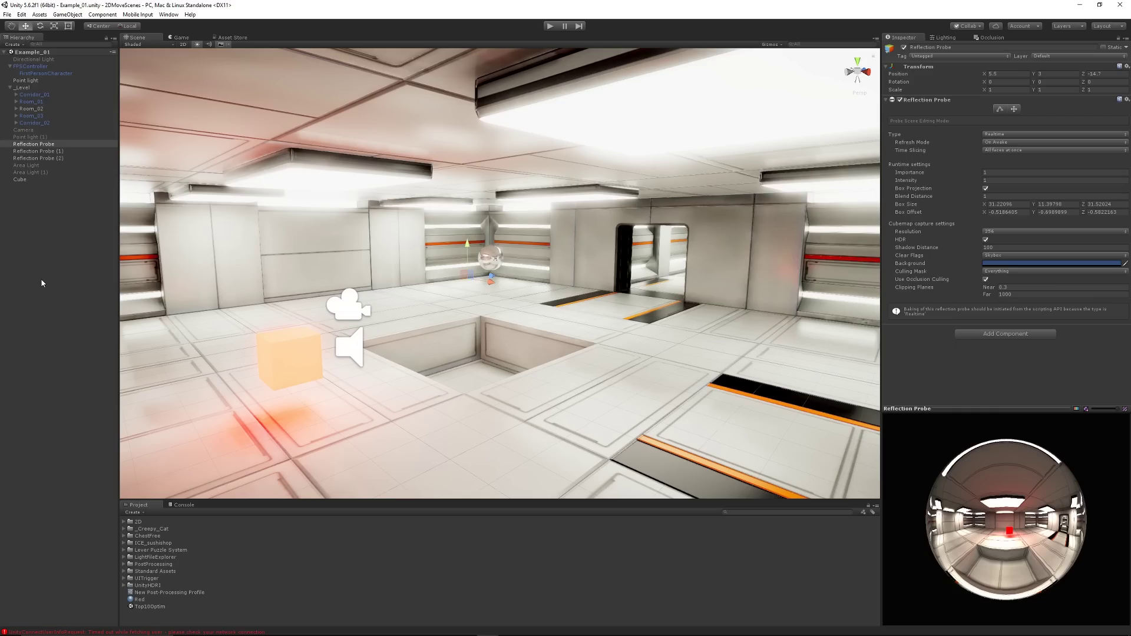
- Inspect the cube's Red material and the roof panel's material in the 2DMoveScenes project, and open its lighting settings
{"action": "left_click", "coordinate": [41, 283]}
{"action": "left_click", "coordinate": [304, 355]}
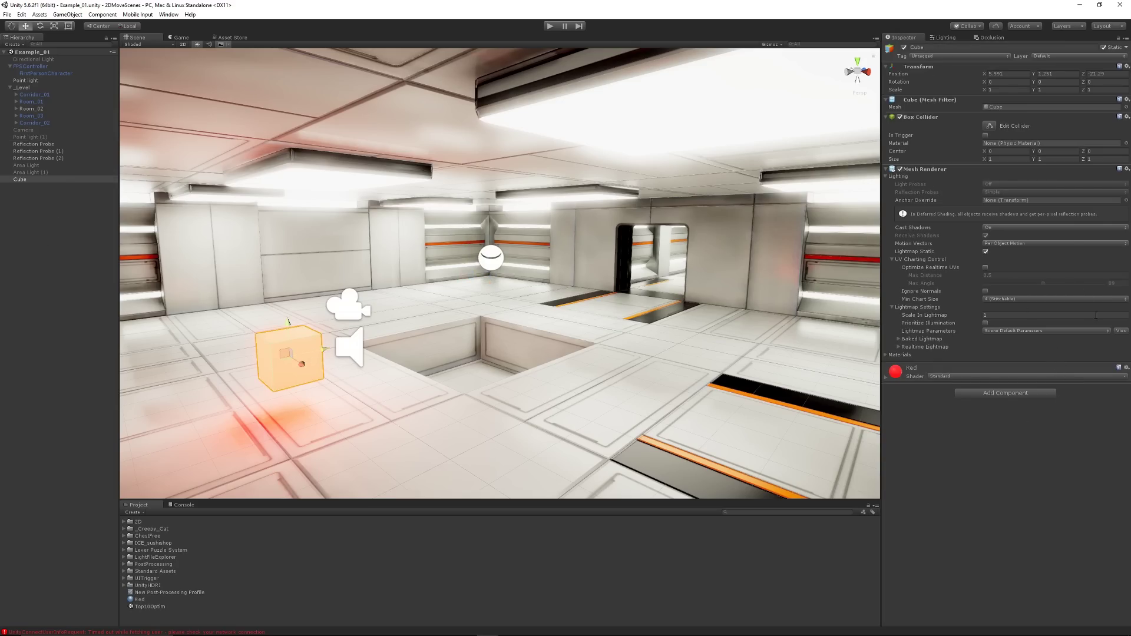
{"action": "left_click", "coordinate": [1005, 371]}
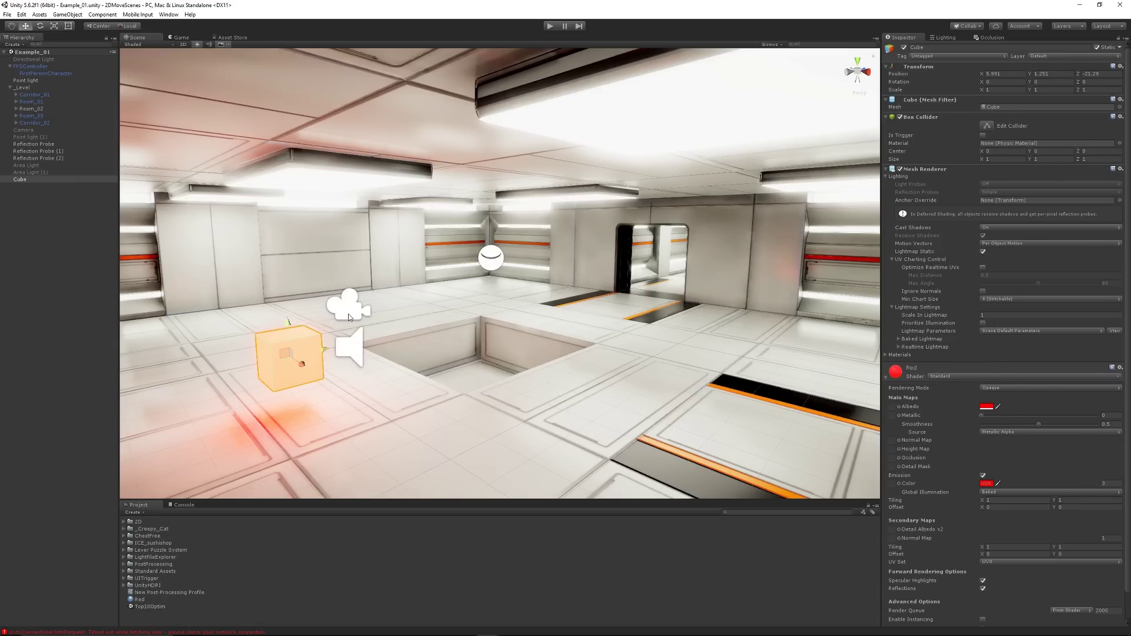
{"action": "left_click", "coordinate": [357, 175]}
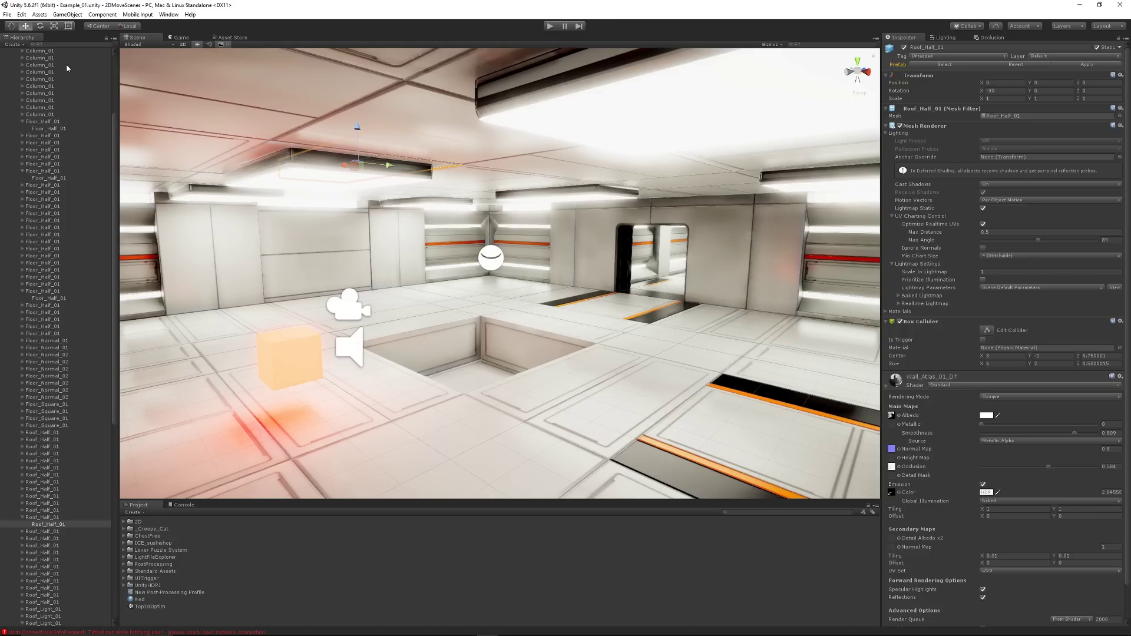
{"action": "scroll", "coordinate": [66, 69], "scroll_direction": "up", "scroll_amount": 15}
{"action": "left_click", "coordinate": [10, 87]}
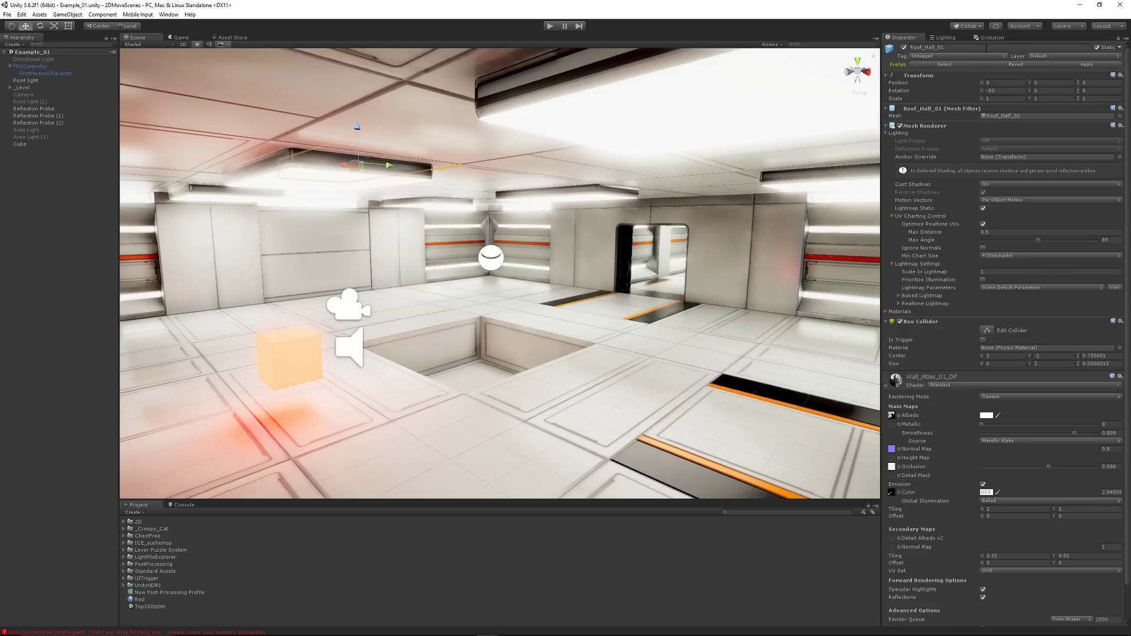
{"action": "left_click", "coordinate": [945, 37]}
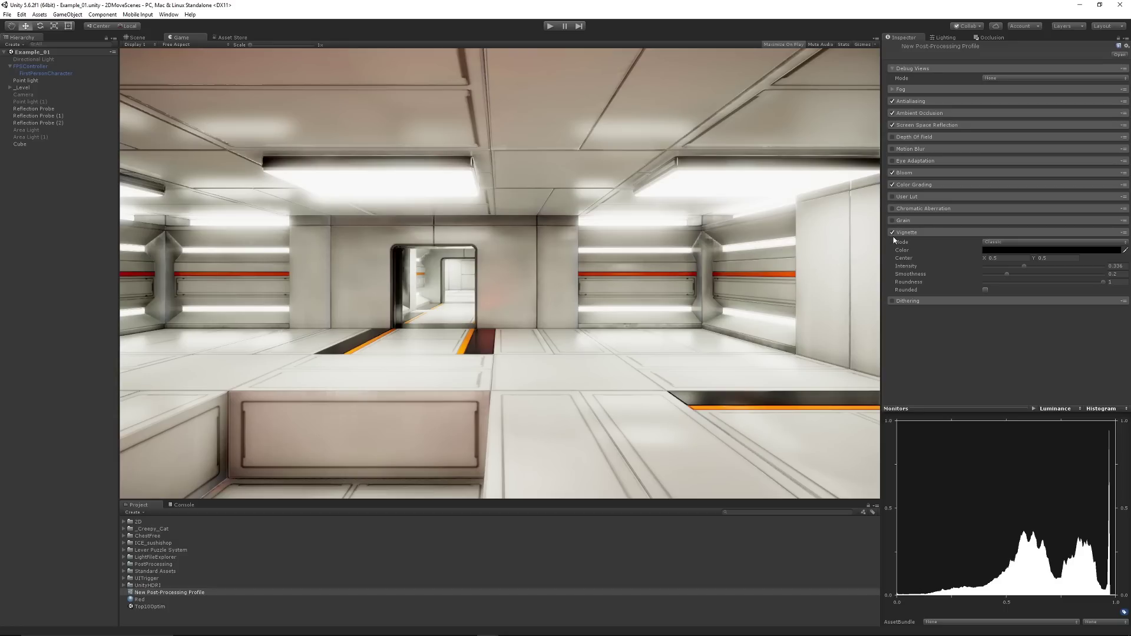
- Toggle Color Grading and Bloom off and on in New Post-Processing Profile to compare their effect, and clear the selection
{"action": "left_click", "coordinate": [892, 185]}
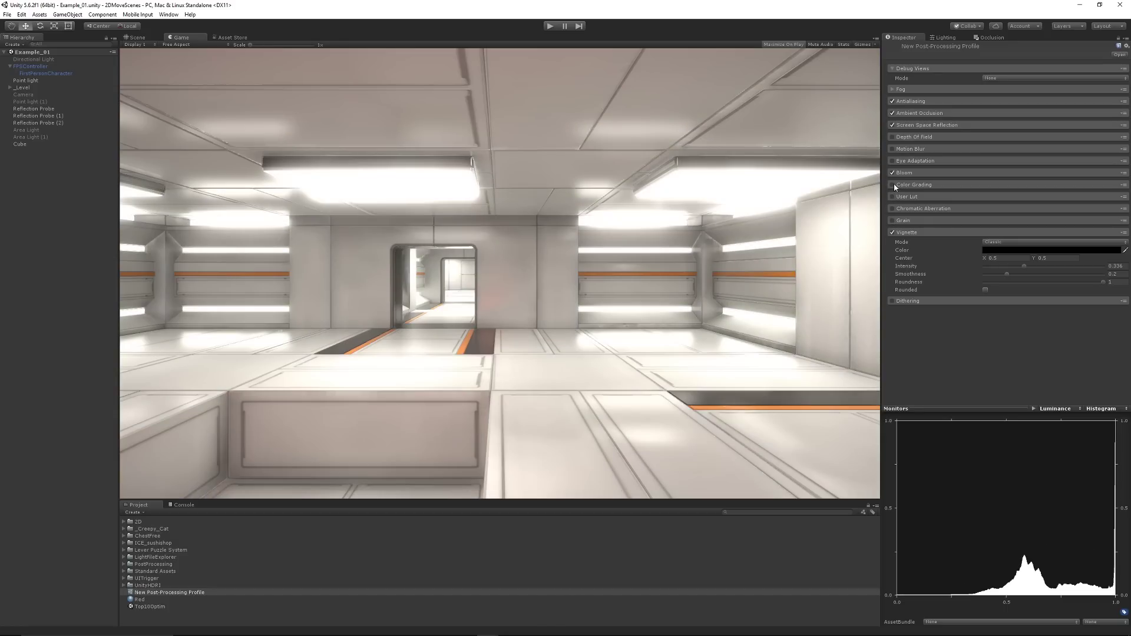
{"action": "left_click", "coordinate": [893, 185]}
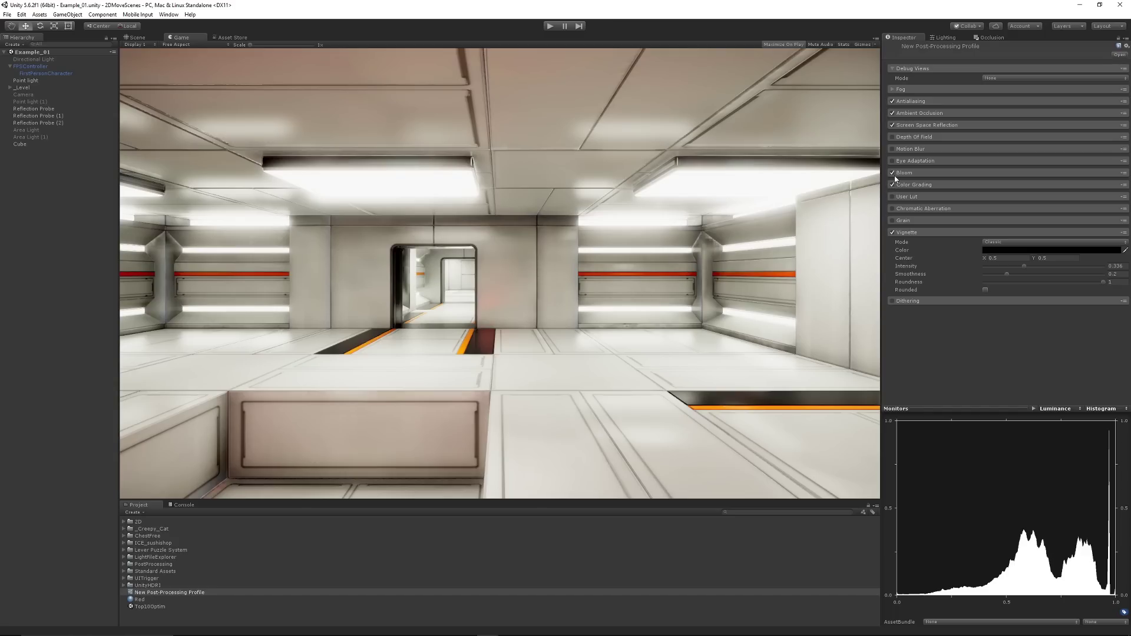
{"action": "left_click", "coordinate": [893, 172]}
{"action": "left_click", "coordinate": [893, 173]}
{"action": "left_click", "coordinate": [86, 223]}
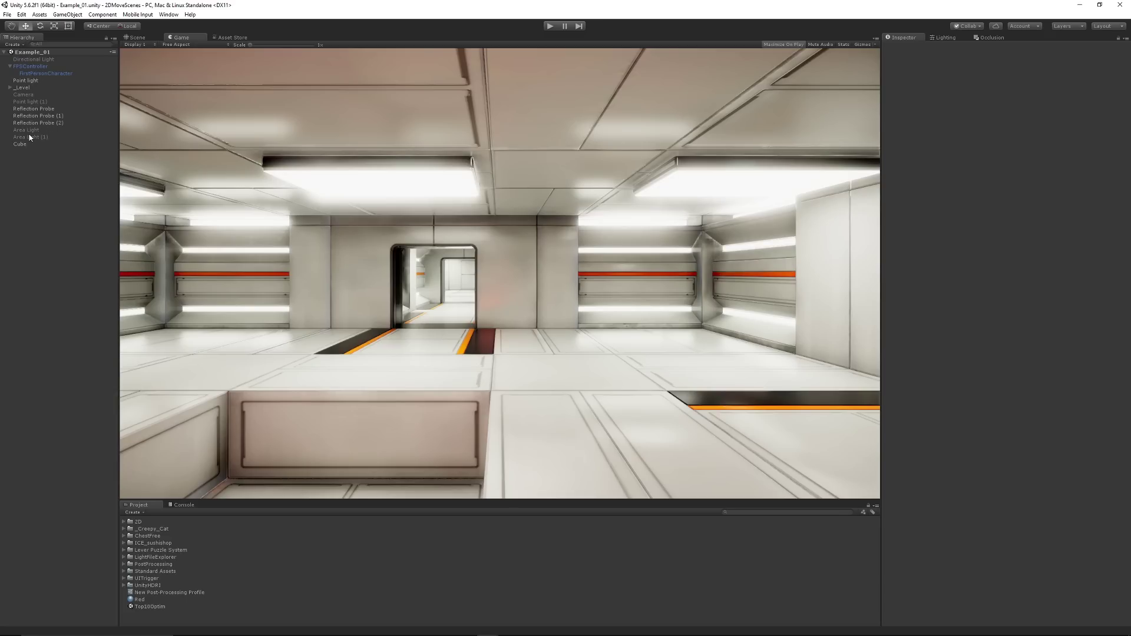
- Check the FirstPersonCharacter's camera settings and the rendering options in the project's Player settings
{"action": "left_click", "coordinate": [36, 74]}
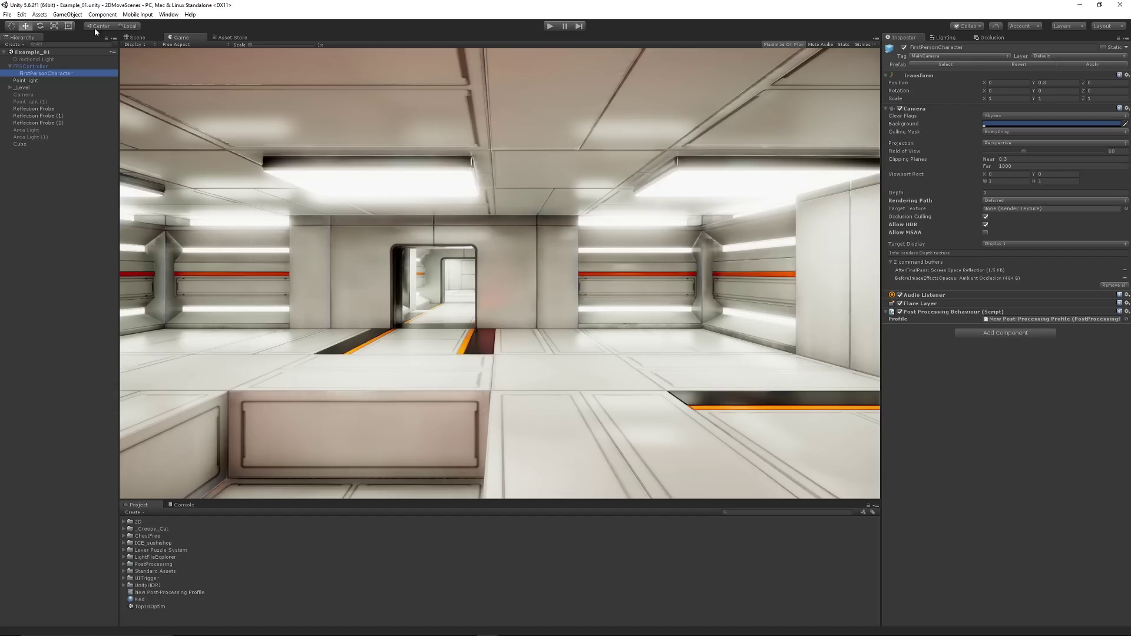
{"action": "left_click", "coordinate": [21, 14]}
{"action": "mouse_move", "coordinate": [89, 234]}
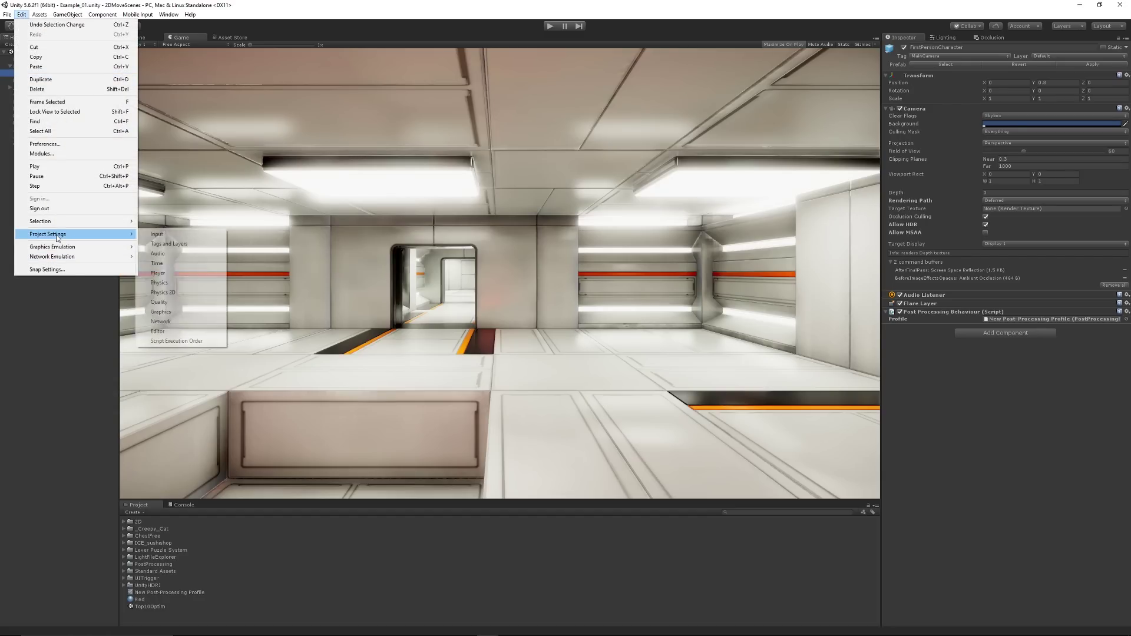
{"action": "left_click", "coordinate": [177, 273]}
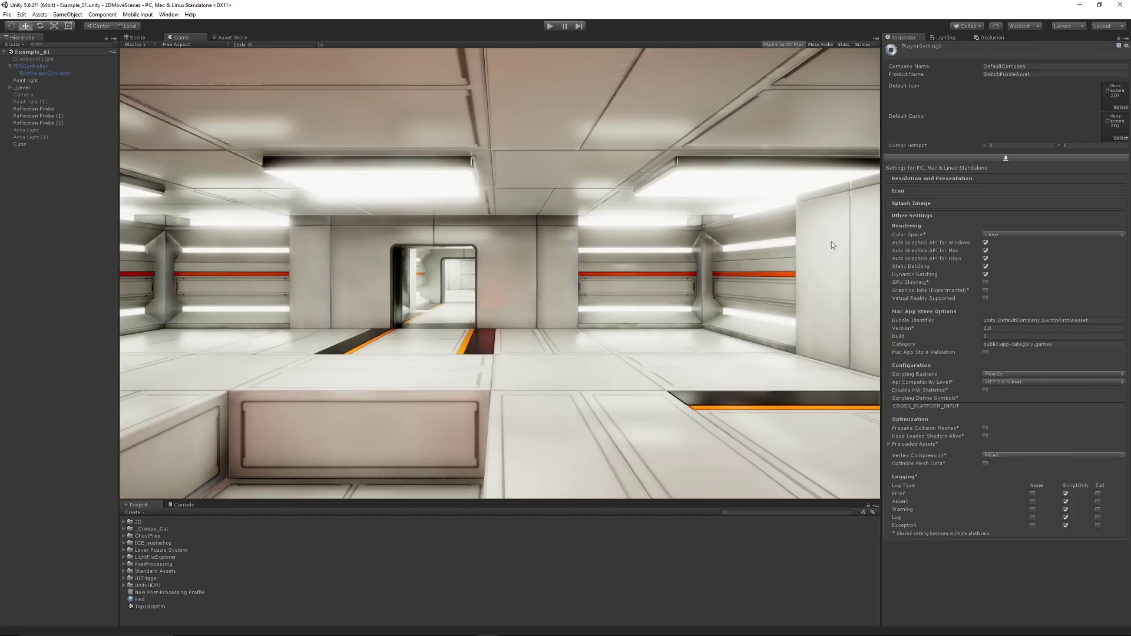
{"action": "left_click", "coordinate": [54, 188]}
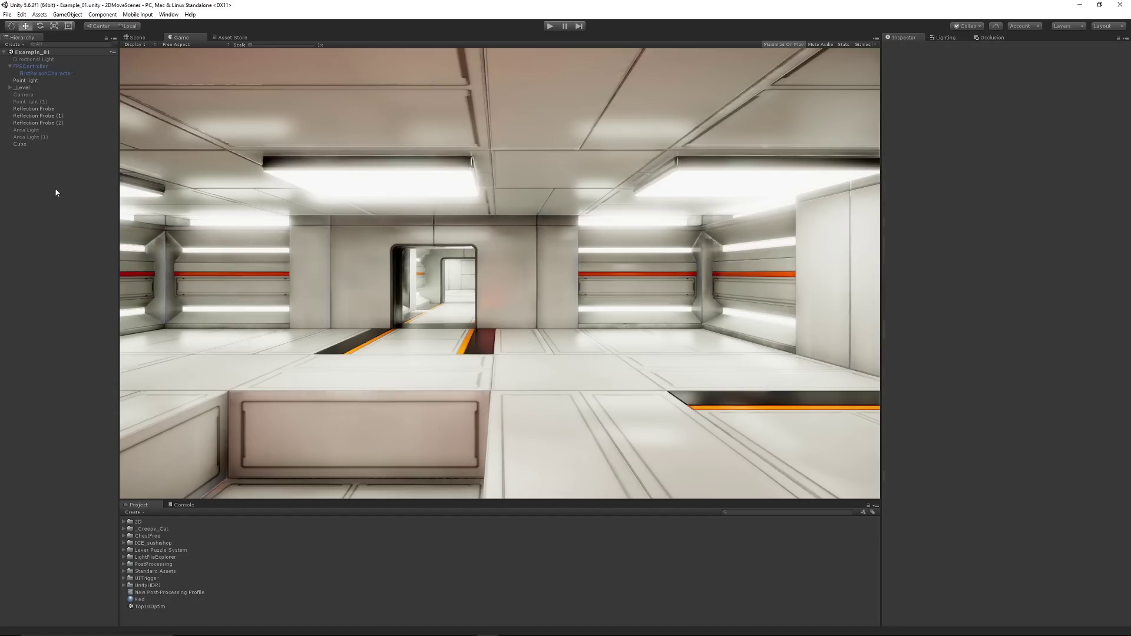
- Frame the FirstPersonCharacter in the Scene view and look over the whole level from outside
{"action": "left_click", "coordinate": [38, 74]}
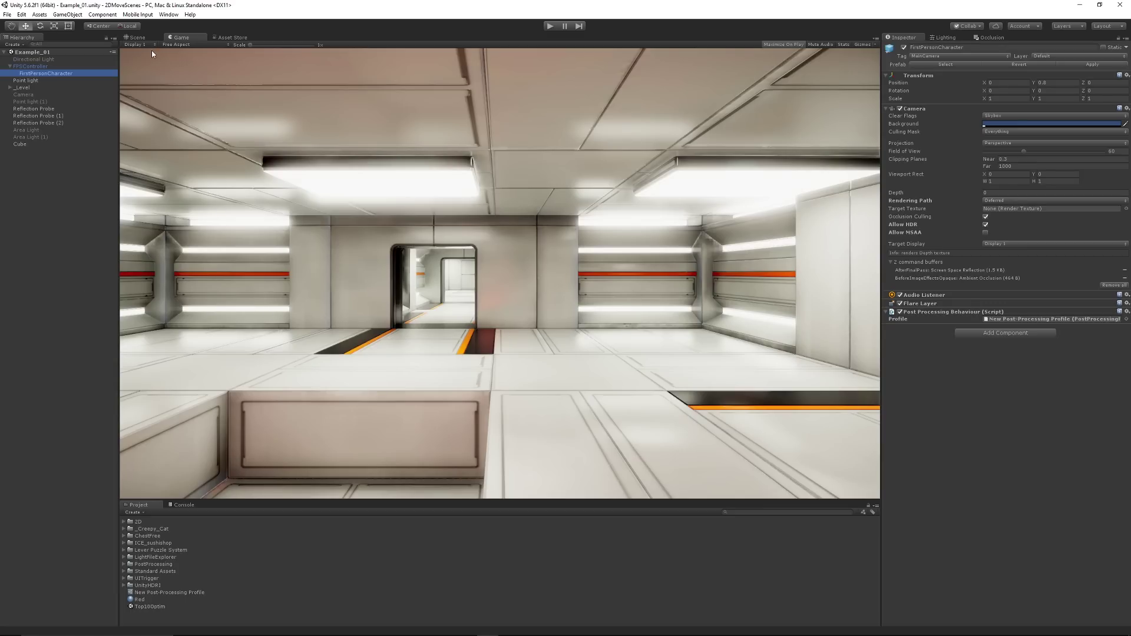
{"action": "left_click", "coordinate": [139, 37]}
{"action": "key", "text": "f"}
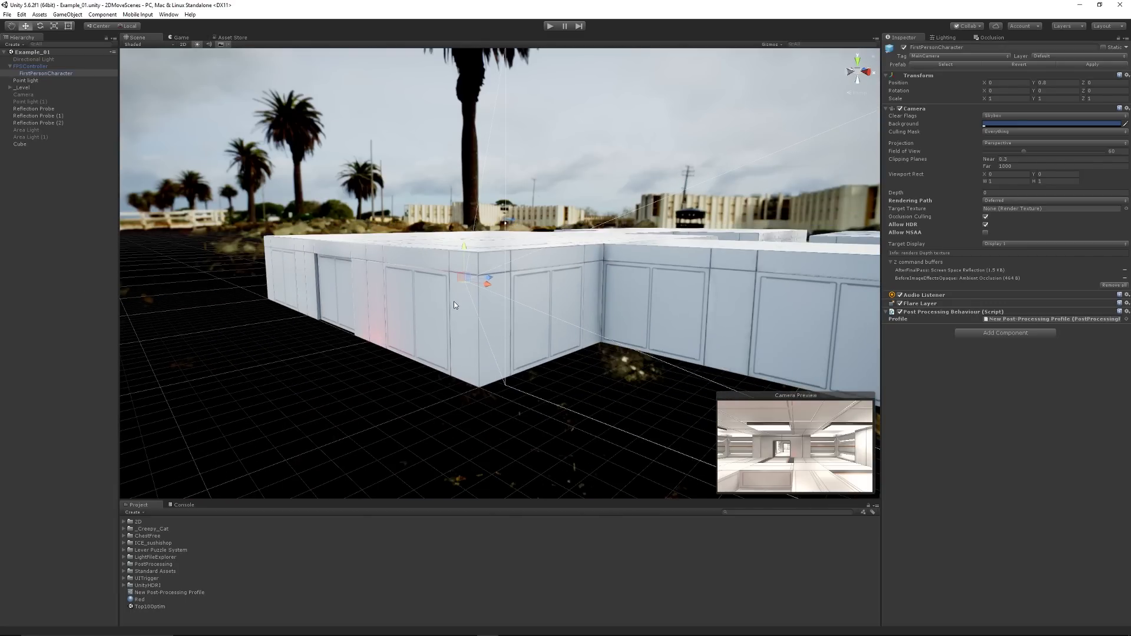
{"action": "left_click_drag", "start_coordinate": [494, 306], "coordinate": [87, 115], "text": "alt"}
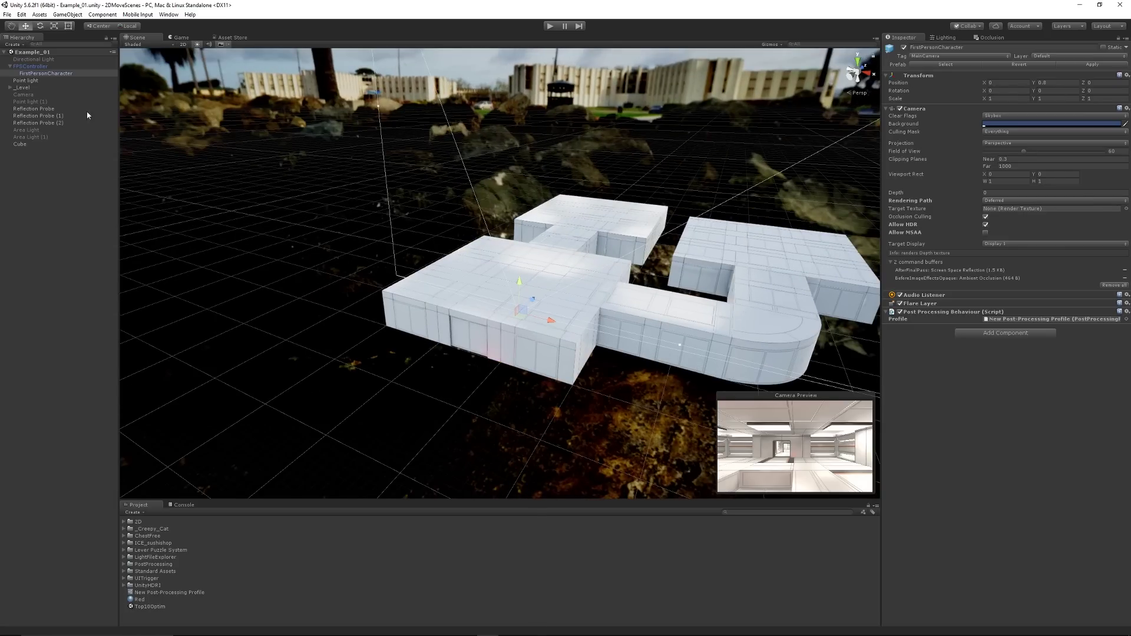
- Select the three reflection probes together and examine their bounds around the level and their effect inside the room
{"action": "left_click", "coordinate": [82, 108]}
{"action": "left_click", "coordinate": [74, 130], "text": "shift"}
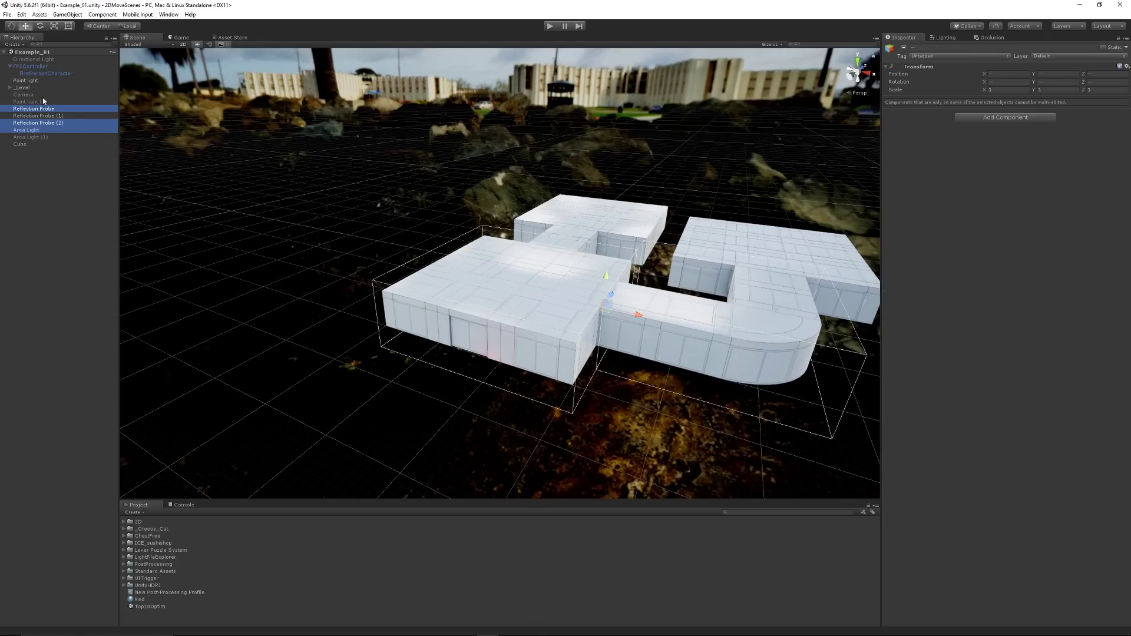
{"action": "left_click", "coordinate": [38, 122], "text": "shift"}
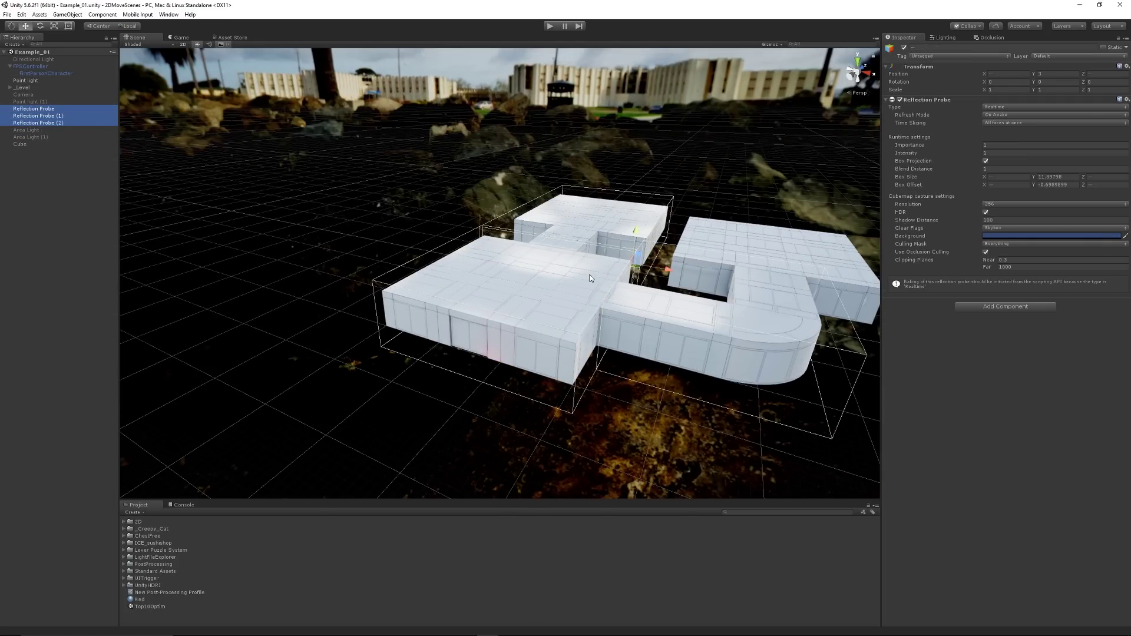
{"action": "scroll", "coordinate": [596, 306], "scroll_direction": "up", "scroll_amount": 8}
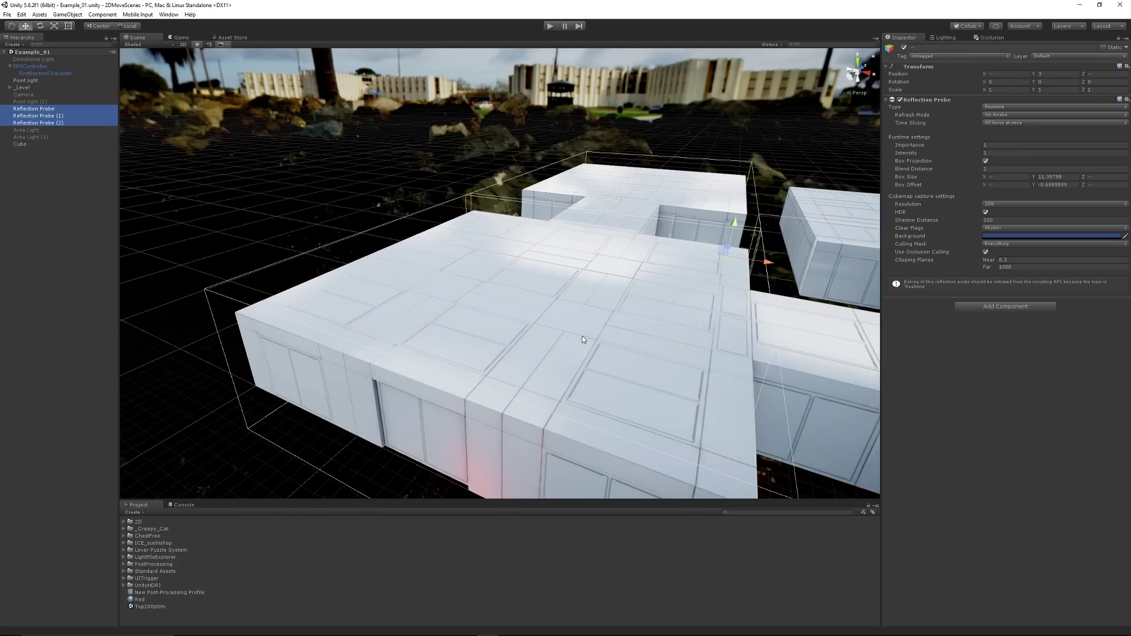
{"action": "left_click_drag", "start_coordinate": [578, 349], "coordinate": [577, 330], "text": "alt"}
{"action": "scroll", "coordinate": [576, 317], "scroll_direction": "up", "scroll_amount": 6}
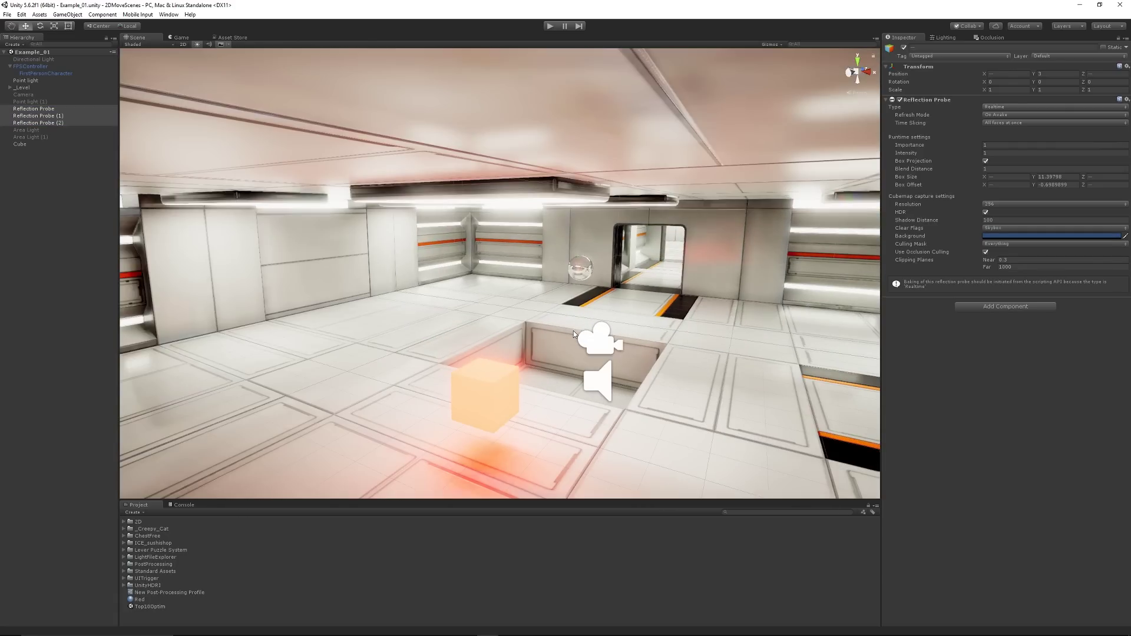
{"action": "scroll", "coordinate": [577, 317], "scroll_direction": "up", "scroll_amount": 2}
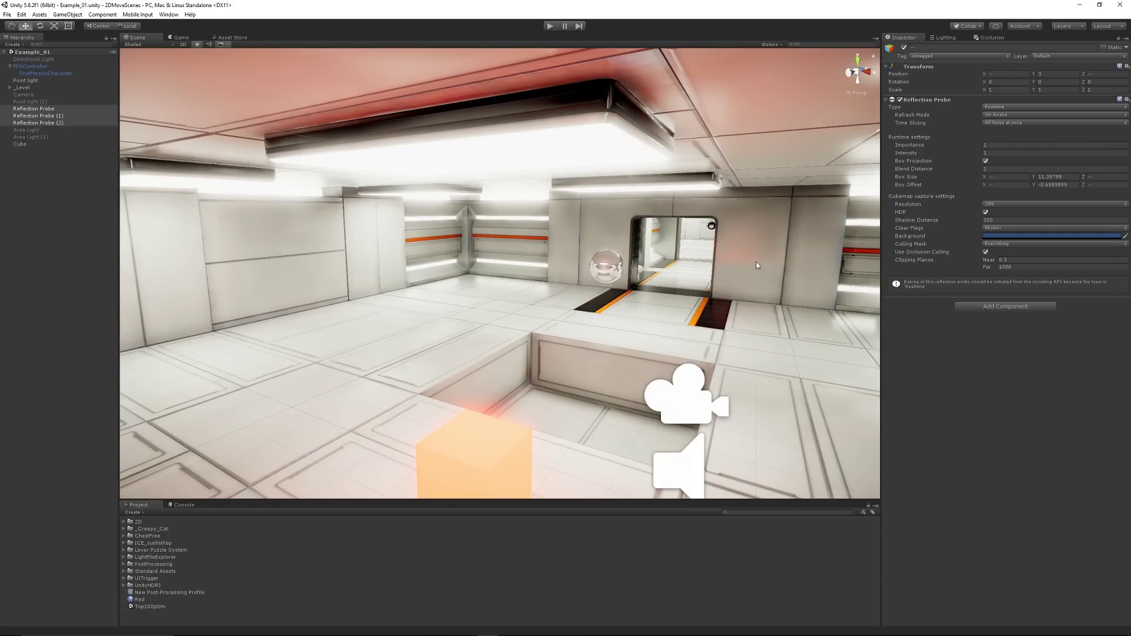
{"action": "scroll", "coordinate": [682, 344], "scroll_direction": "down", "scroll_amount": 3}
{"action": "left_click_drag", "start_coordinate": [682, 344], "coordinate": [681, 249], "text": "alt"}
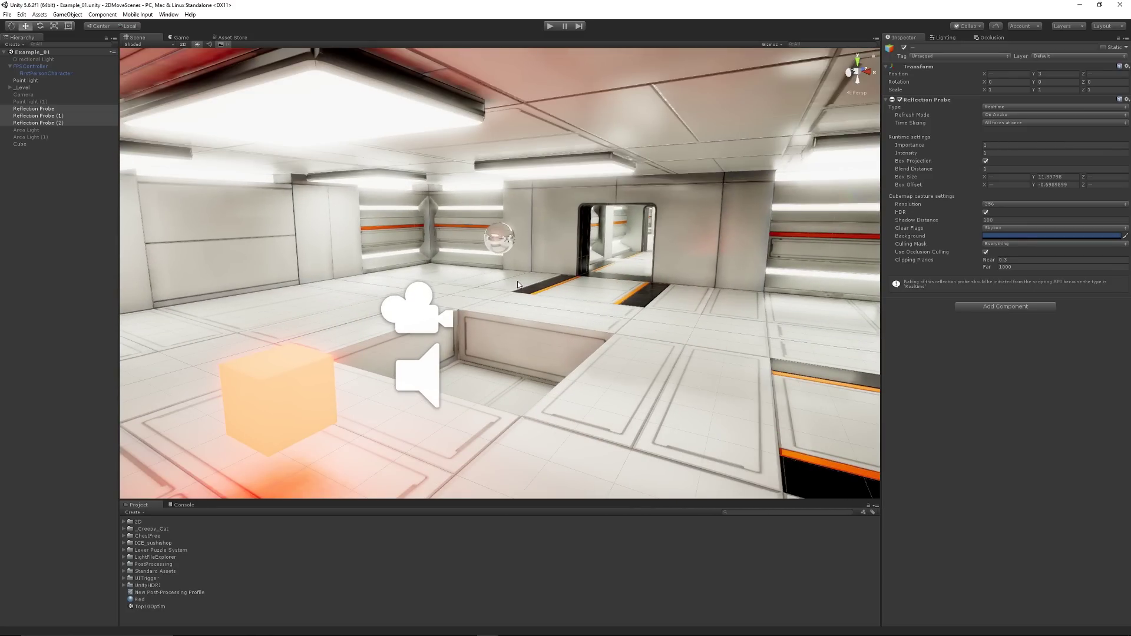
- Review the scene's lighting settings and play the level, walking through the doorway and curved corridor and back to the glowing cube
{"action": "left_click", "coordinate": [946, 38]}
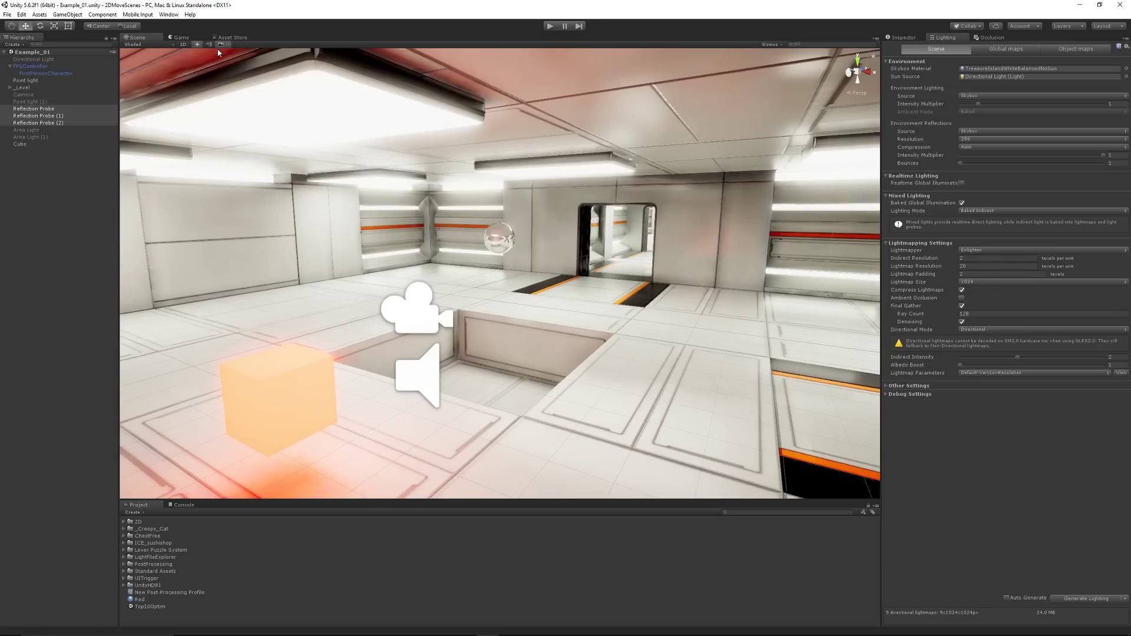
{"action": "left_click", "coordinate": [181, 38]}
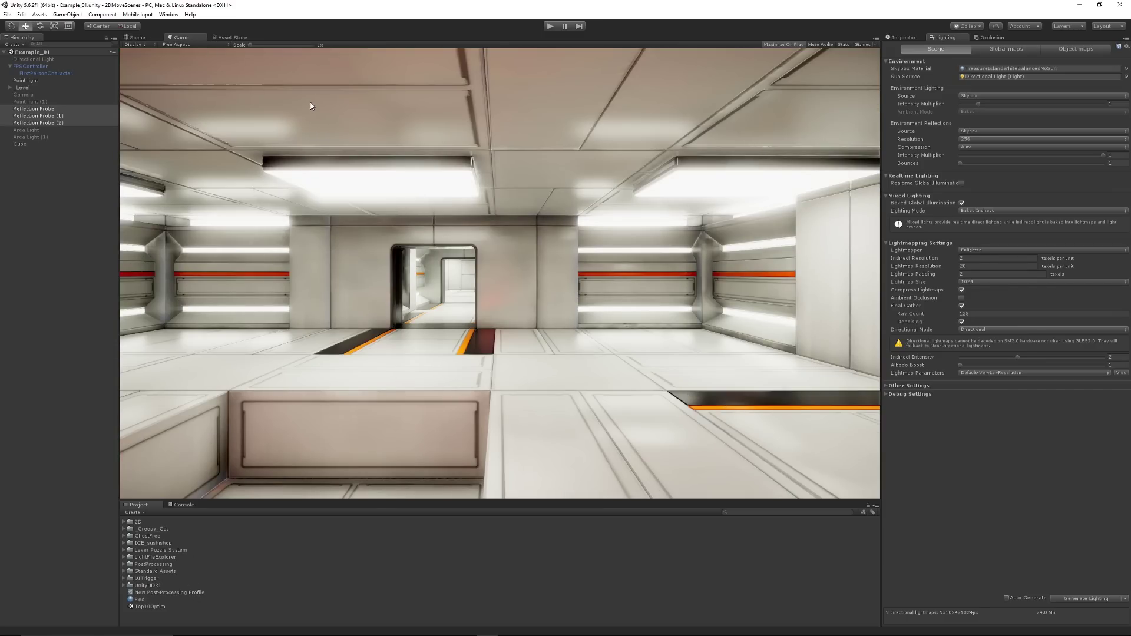
{"action": "left_click", "coordinate": [551, 27]}
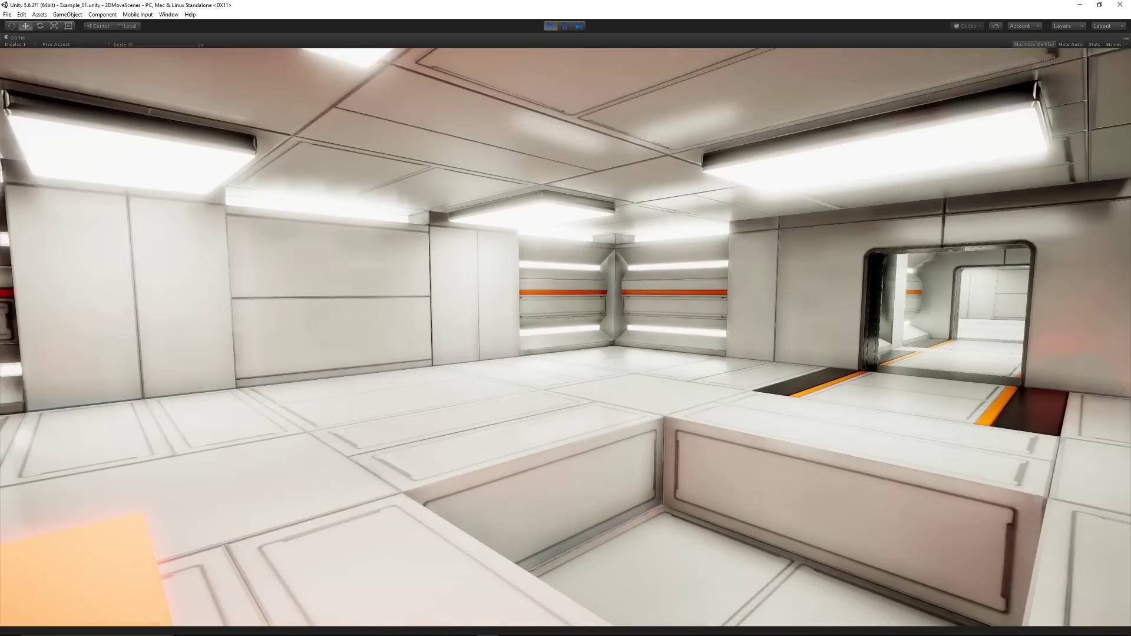
{"action": "key", "text": "w"}
{"action": "key", "text": "w"}
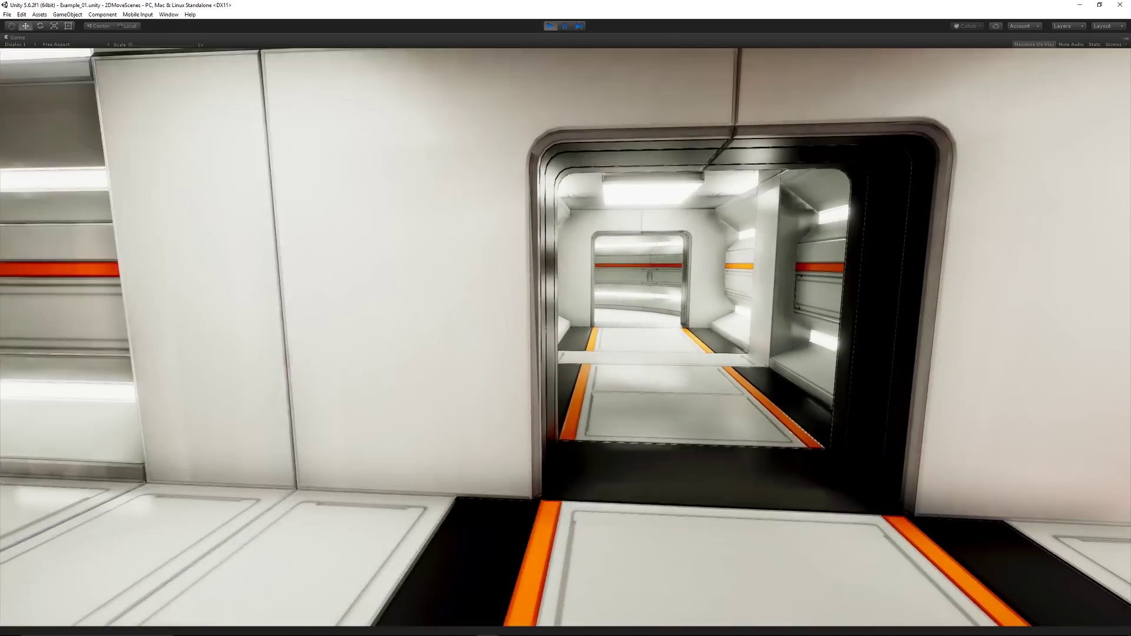
{"action": "key", "text": "w"}
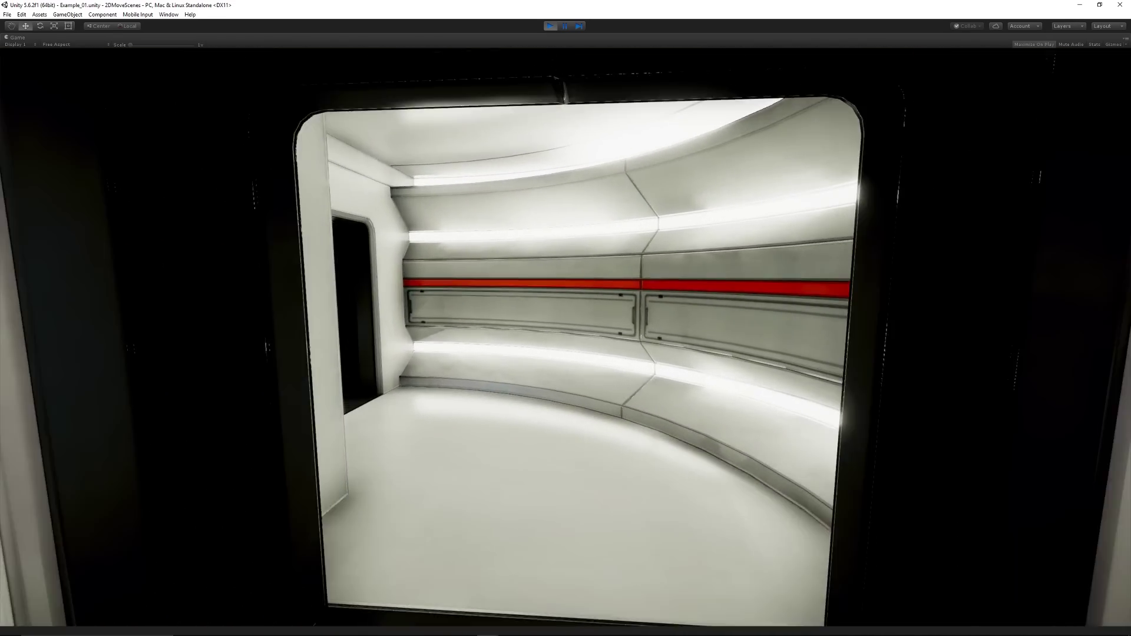
{"action": "key", "text": "w"}
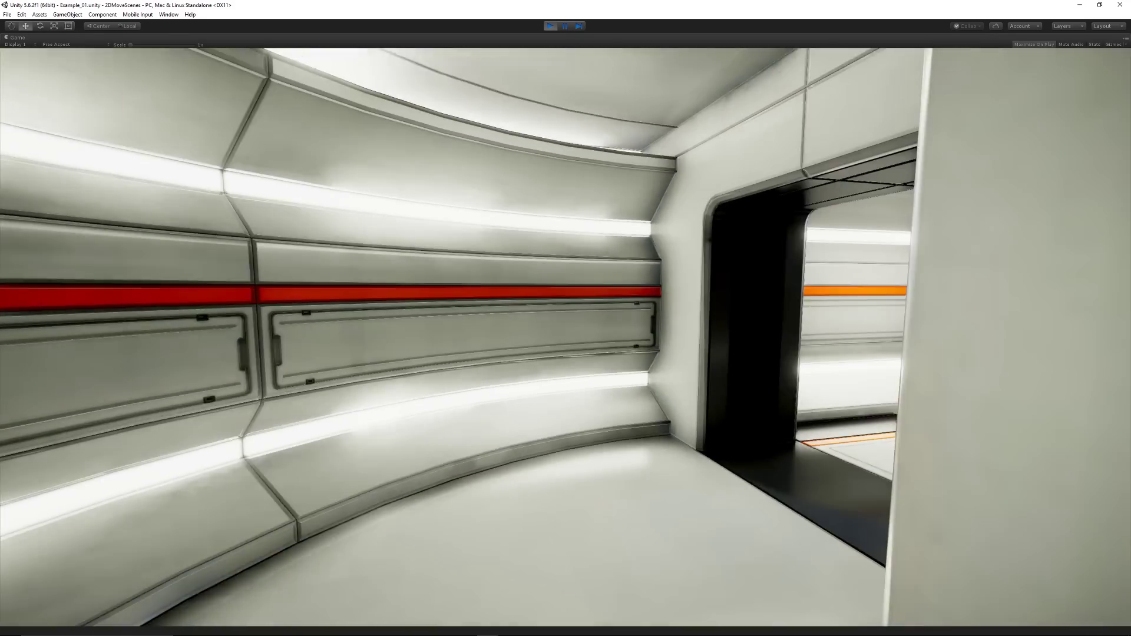
{"action": "key", "text": "w"}
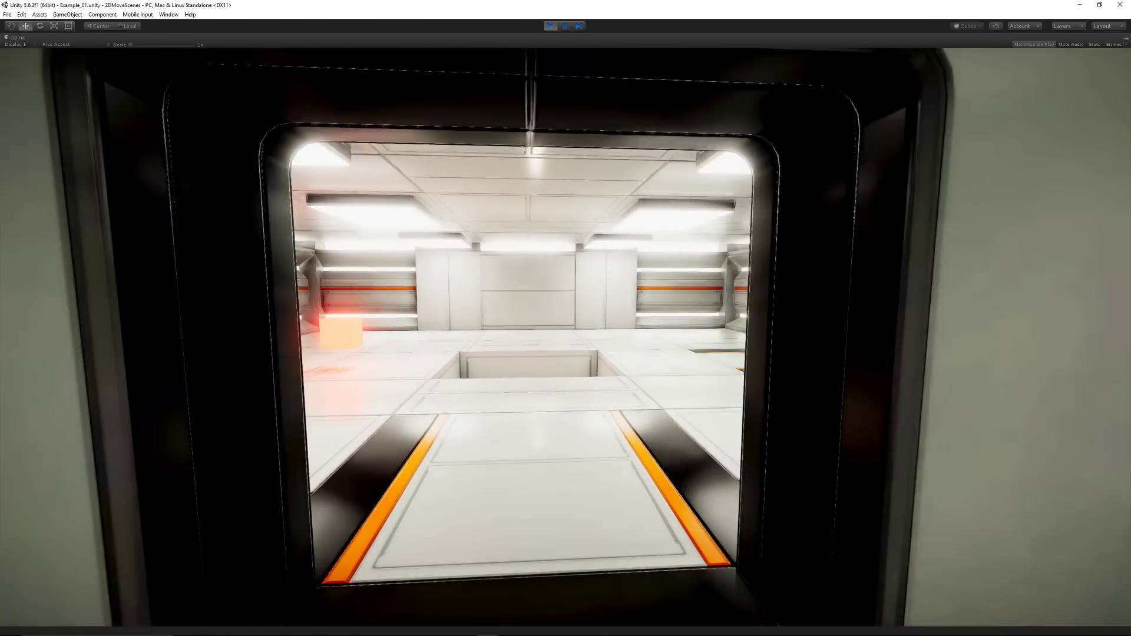
{"action": "key", "text": "w"}
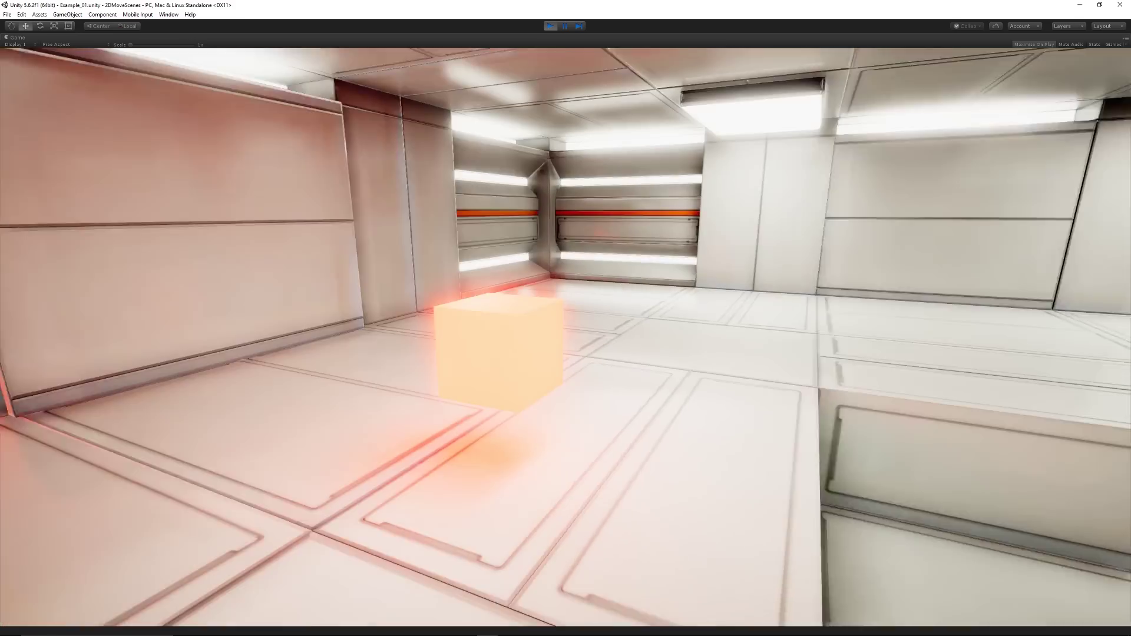
{"action": "key", "text": "w"}
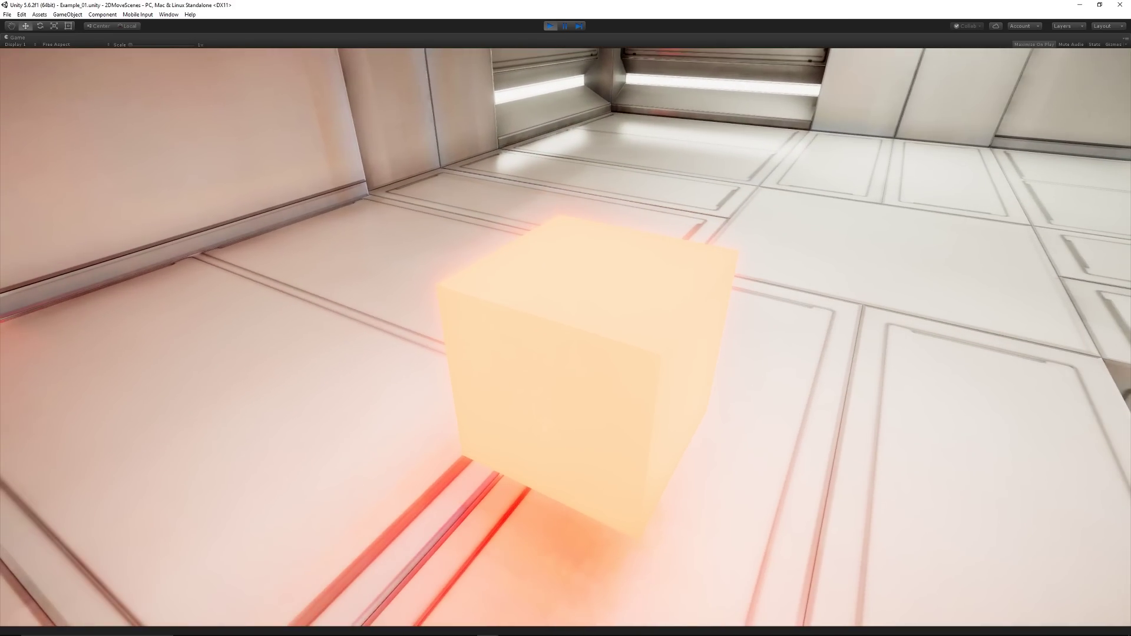
{"action": "key", "text": "ctrl+p"}
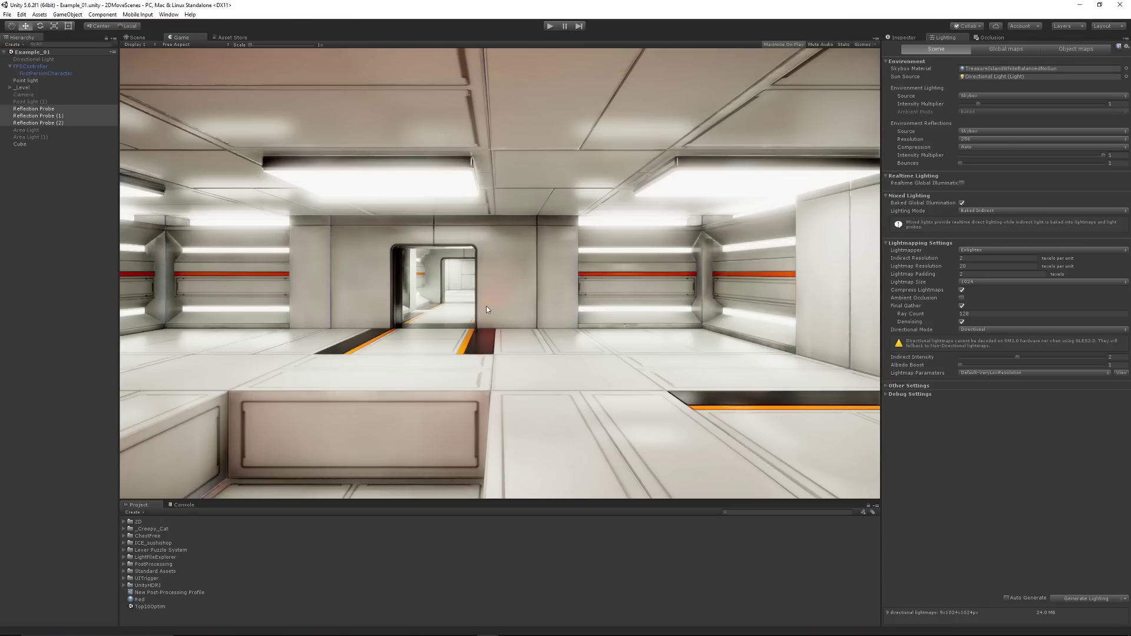
- Deactivate the glowing Cube and play the scene briefly to check the baked red light on the floor and walls
{"action": "left_click", "coordinate": [137, 37]}
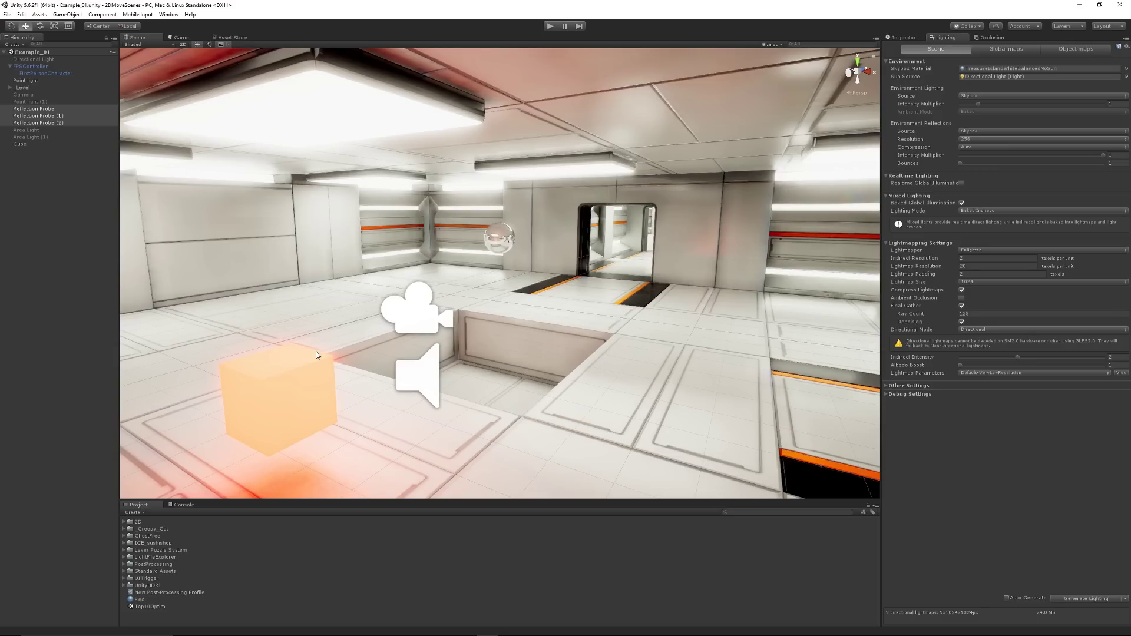
{"action": "left_click", "coordinate": [297, 387]}
{"action": "left_click", "coordinate": [903, 37]}
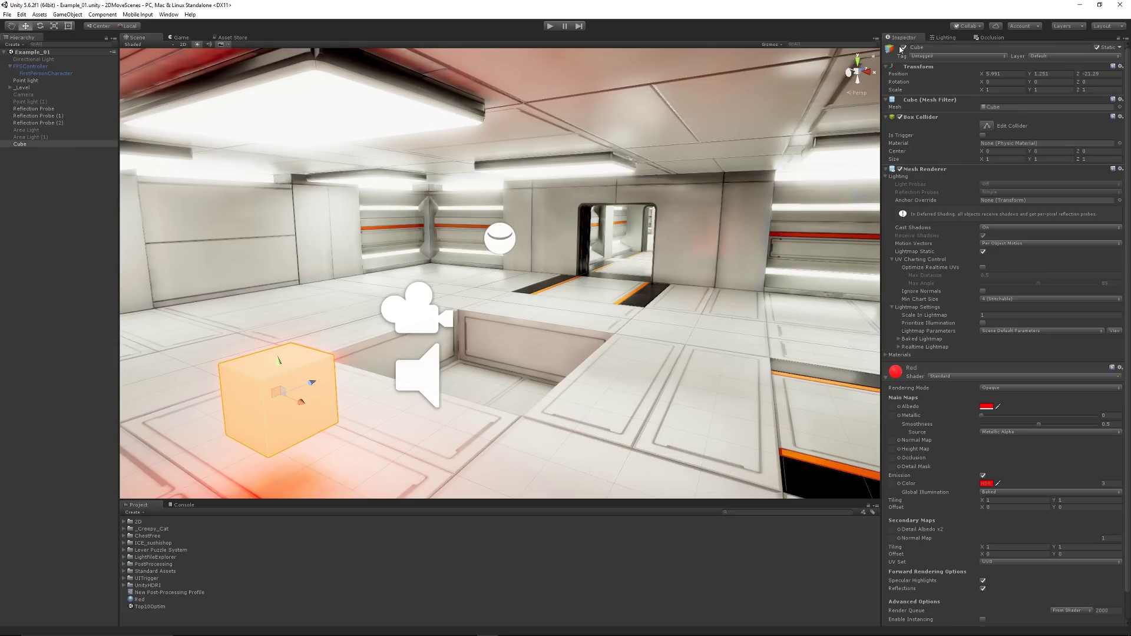
{"action": "left_click_drag", "start_coordinate": [283, 412], "coordinate": [315, 187], "text": "alt"}
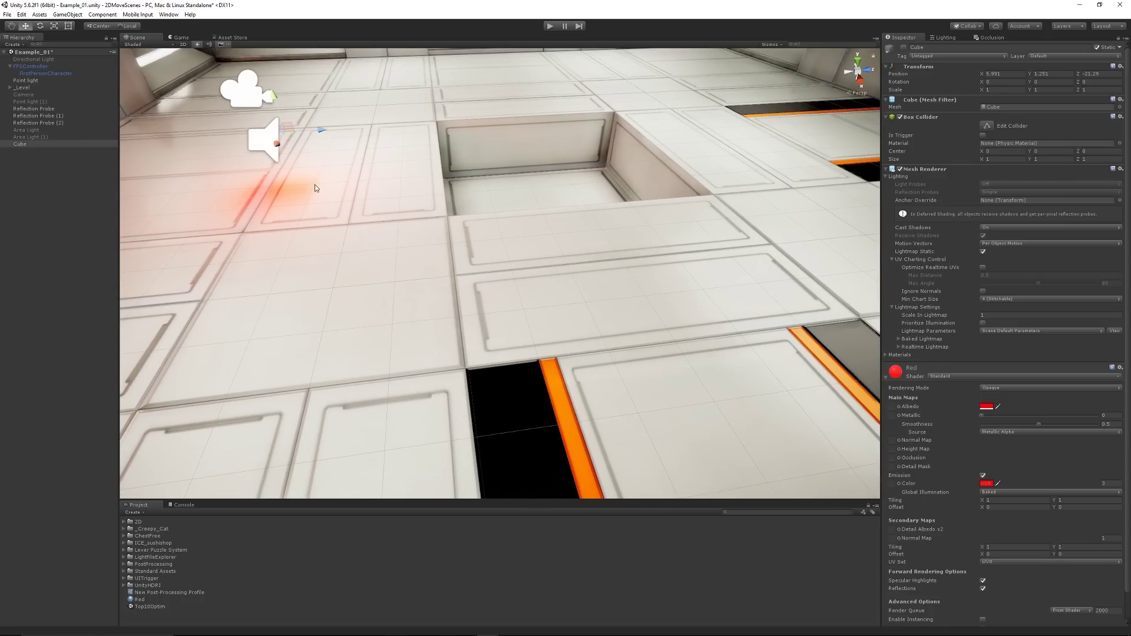
{"action": "left_click", "coordinate": [190, 606]}
{"action": "left_click", "coordinate": [551, 27]}
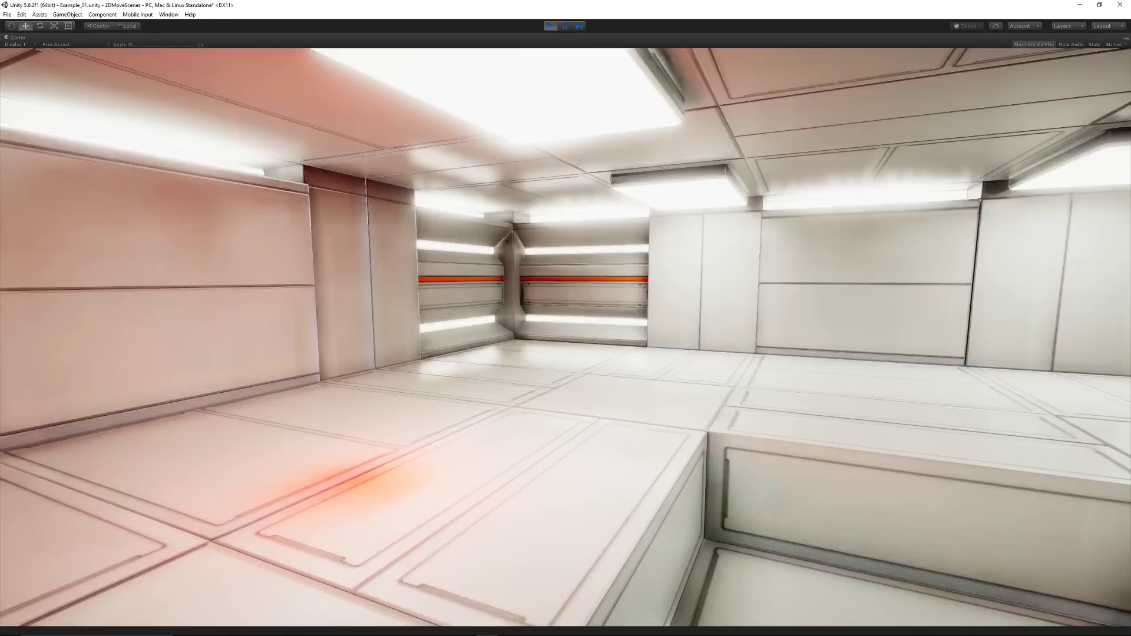
{"action": "key", "text": "ctrl+p"}
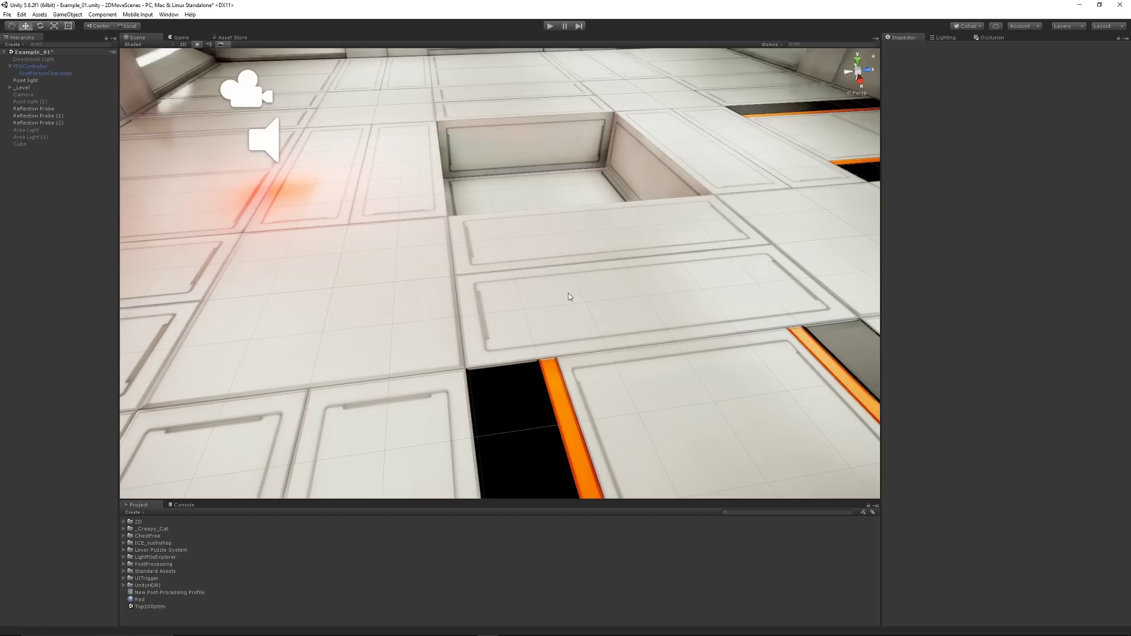
- Add a Light Probe Group in the main room and raise it to a Y position of about 2.8
{"action": "right_click_drag", "start_coordinate": [570, 296], "coordinate": [433, 188]}
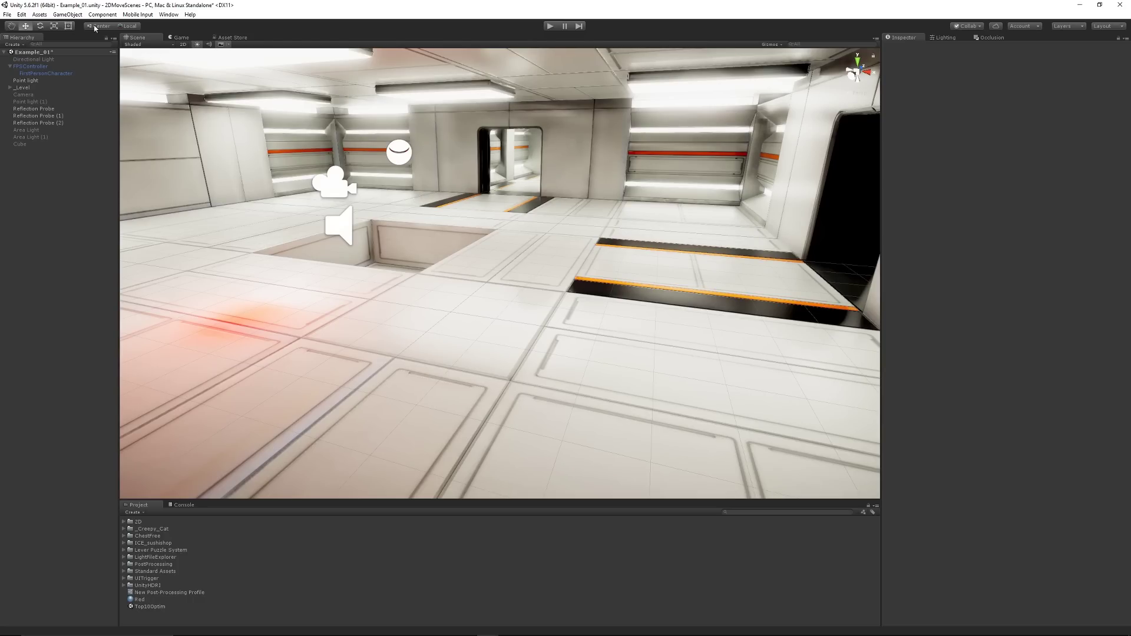
{"action": "left_click", "coordinate": [68, 15]}
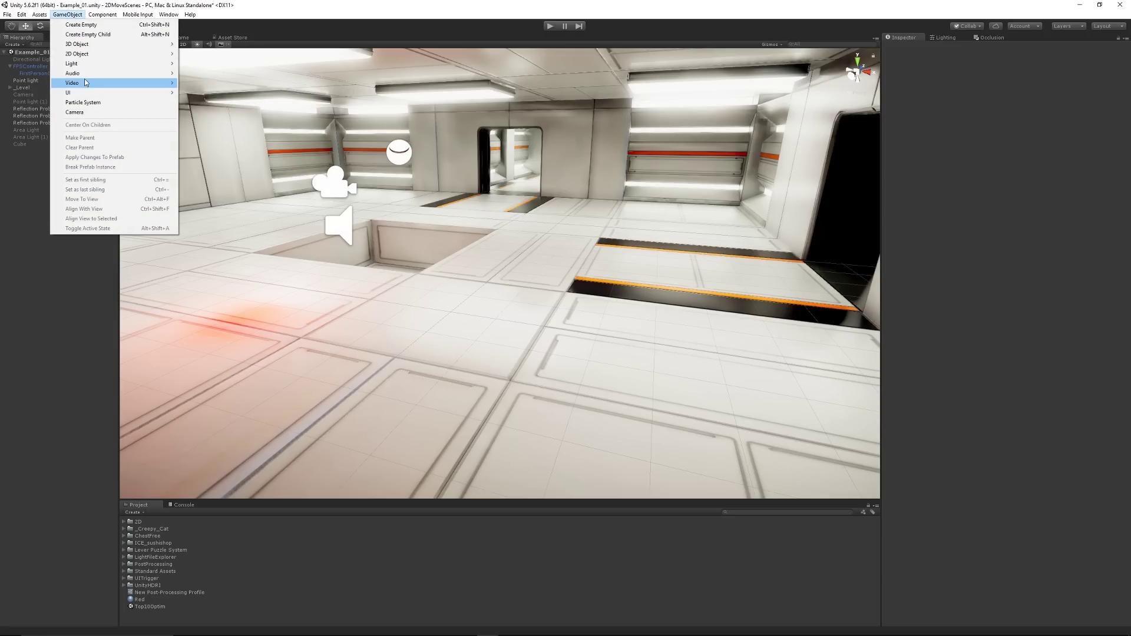
{"action": "mouse_move", "coordinate": [81, 64]}
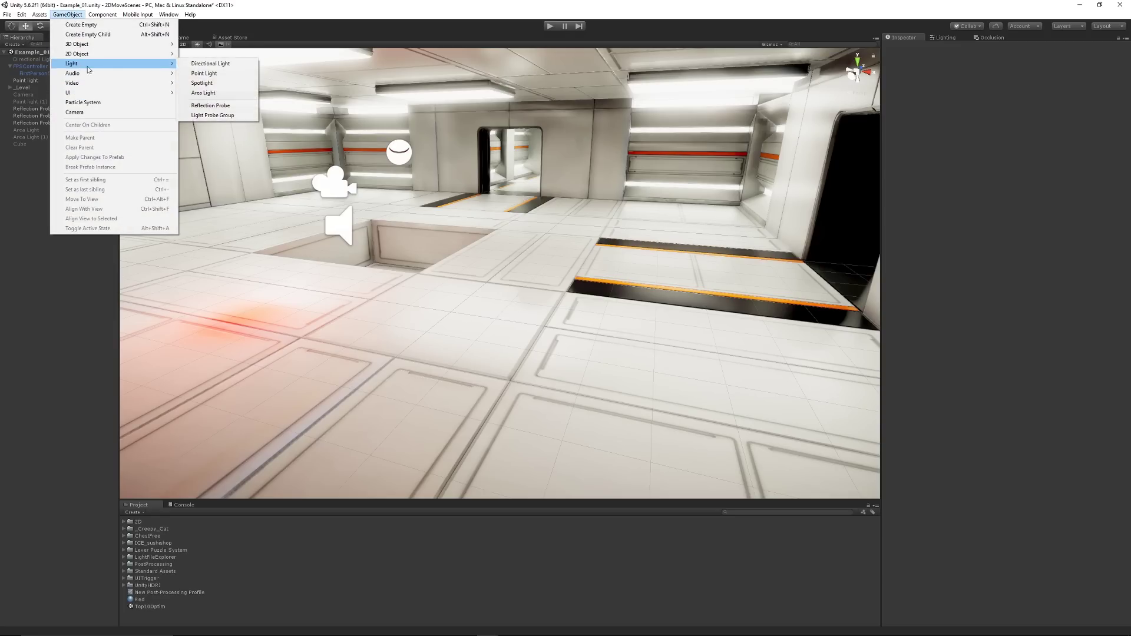
{"action": "left_click", "coordinate": [230, 117]}
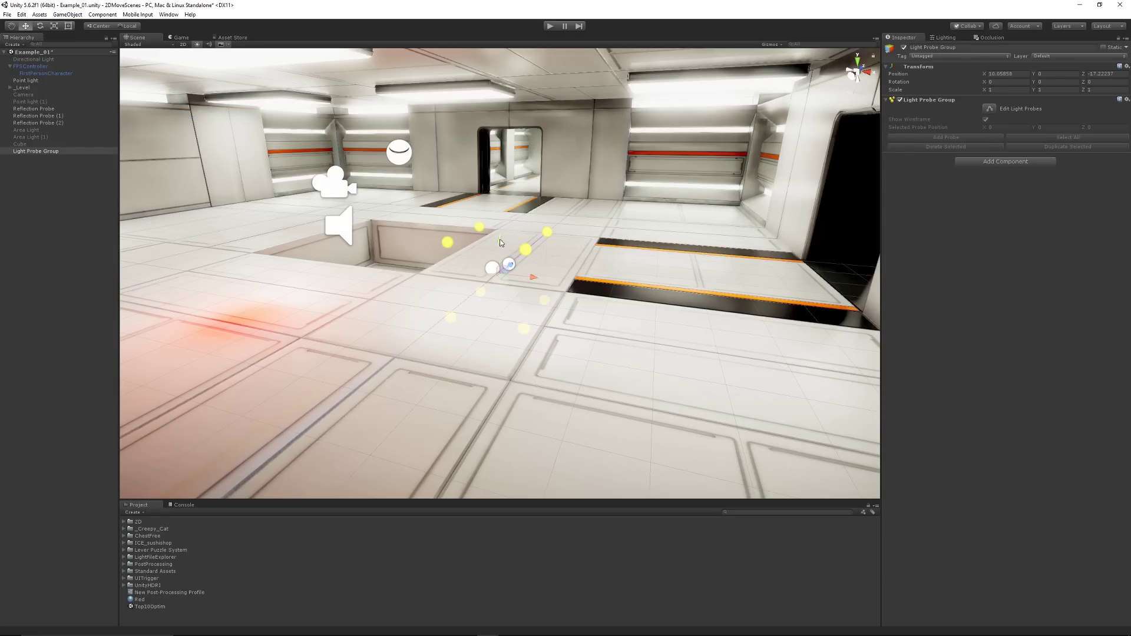
{"action": "left_click_drag", "start_coordinate": [500, 241], "coordinate": [500, 135]}
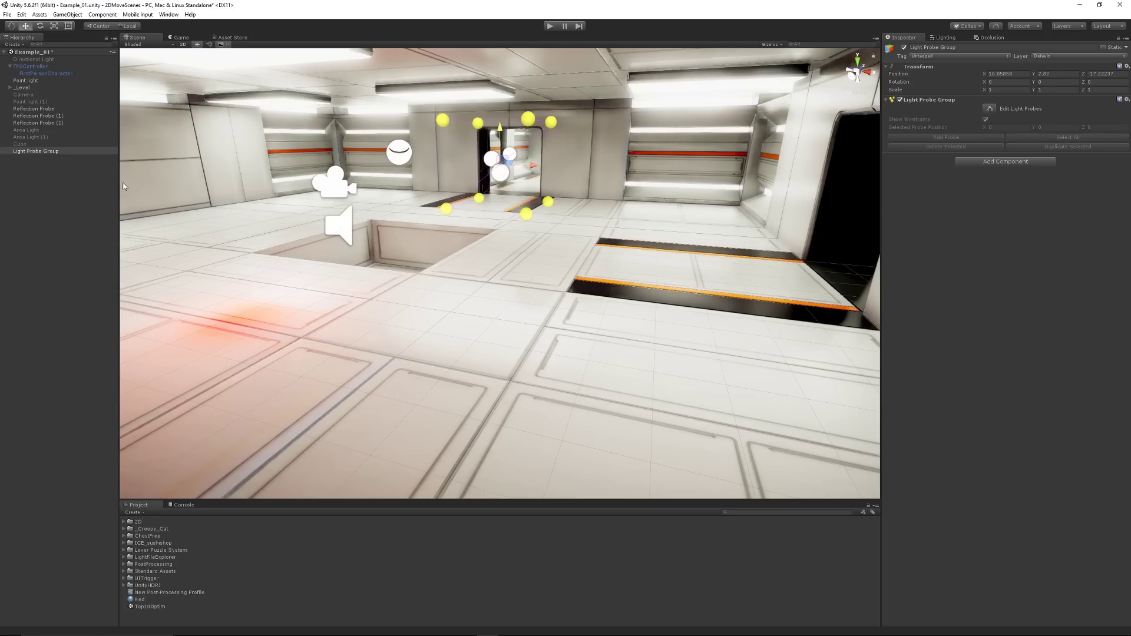
- Delete the Light Probe Group from the scene
{"action": "left_click", "coordinate": [37, 164]}
{"action": "left_click", "coordinate": [37, 151]}
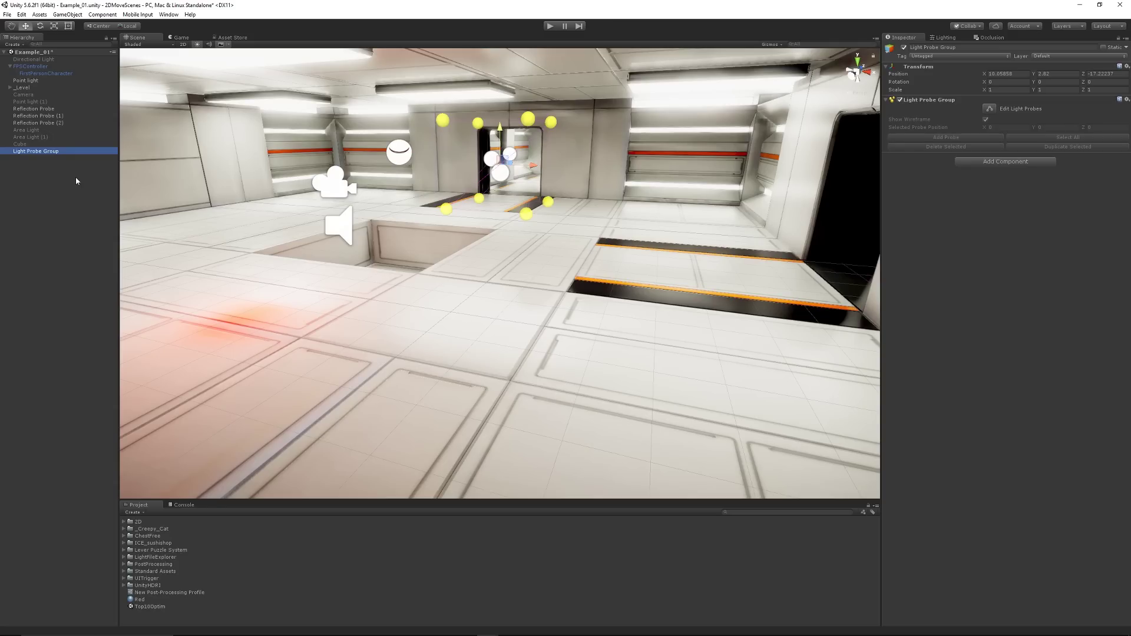
{"action": "key", "text": "Delete"}
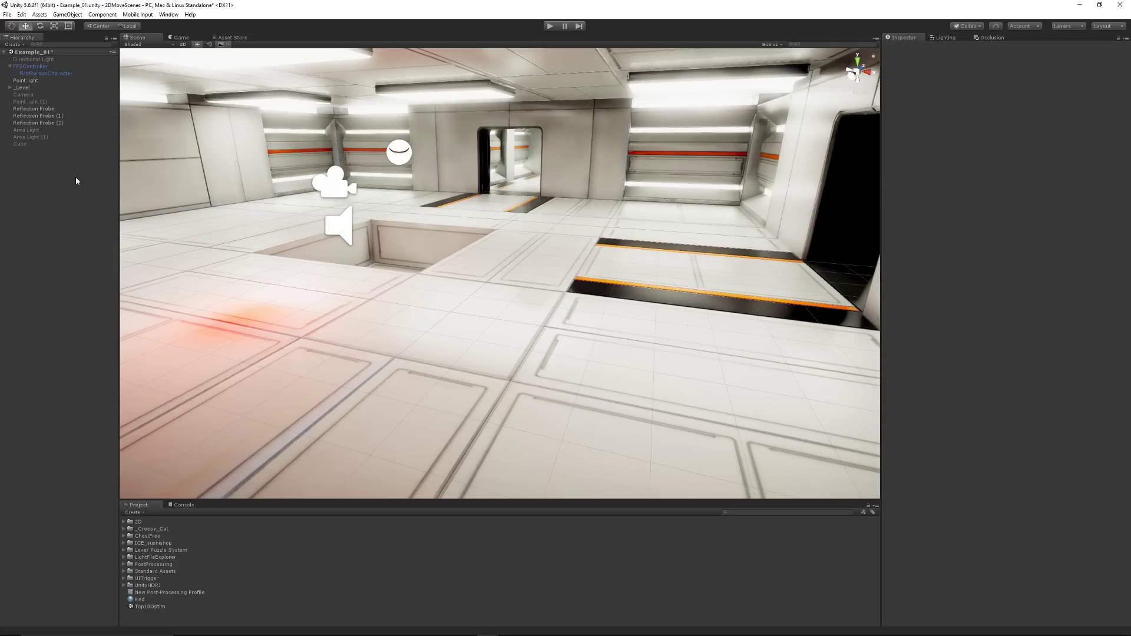